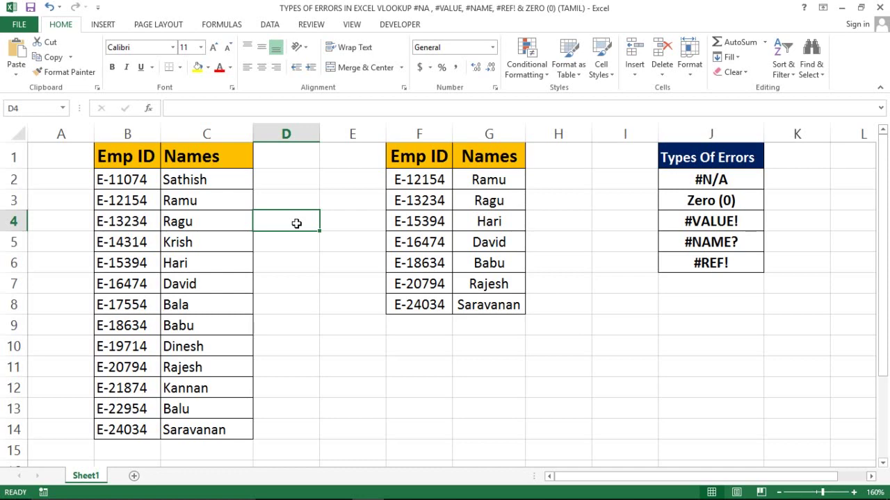
- Look over the Emp ID, Names and Types Of Errors headings and the #VALUE! and #NAME? entries
click(410, 157)
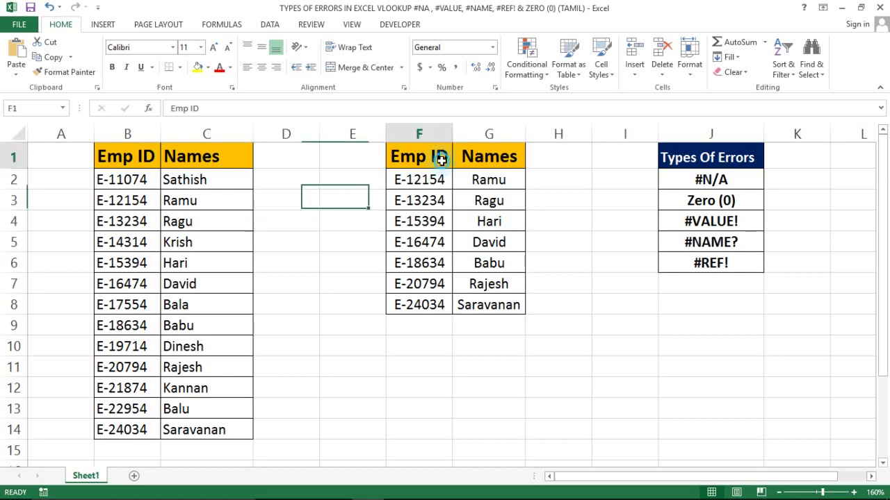
click(710, 130)
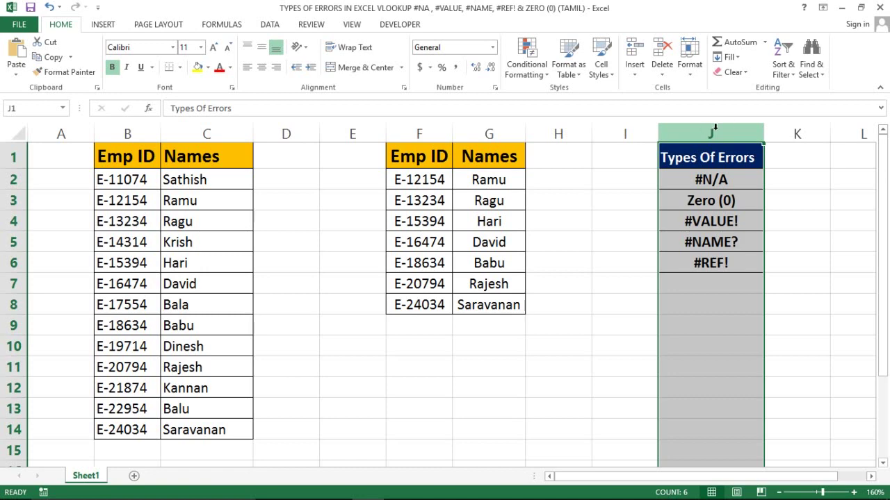
click(664, 157)
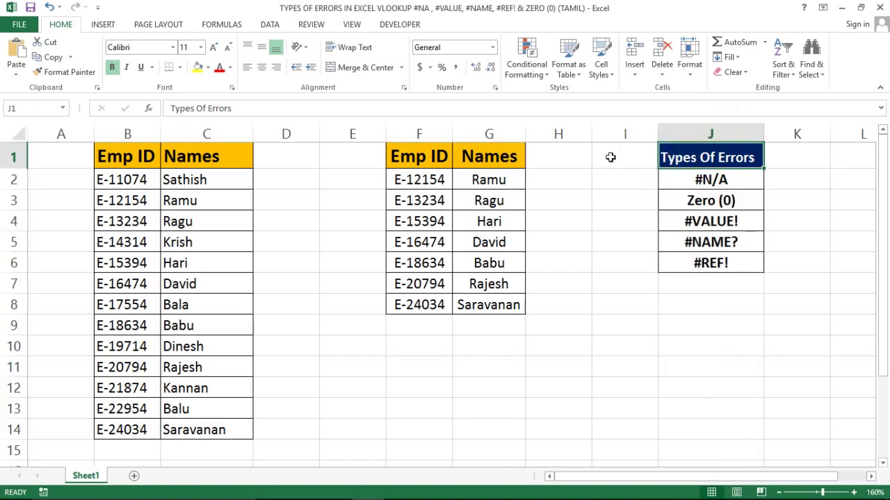
click(198, 154)
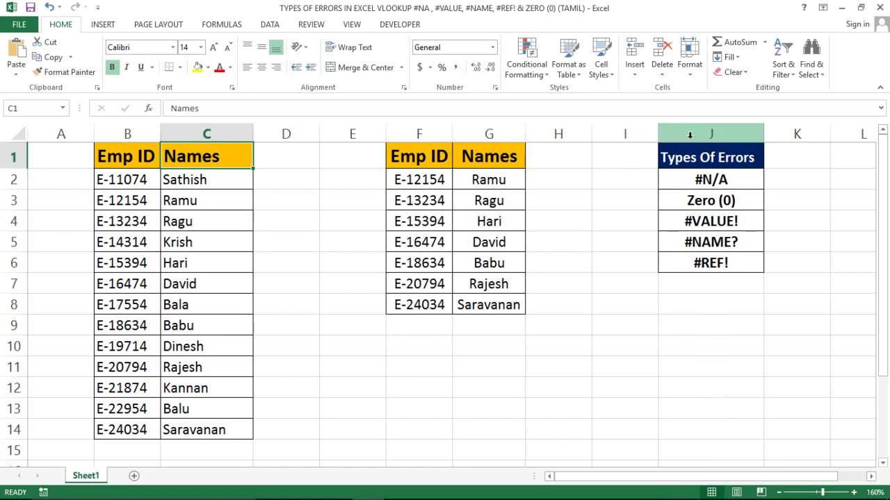
click(711, 136)
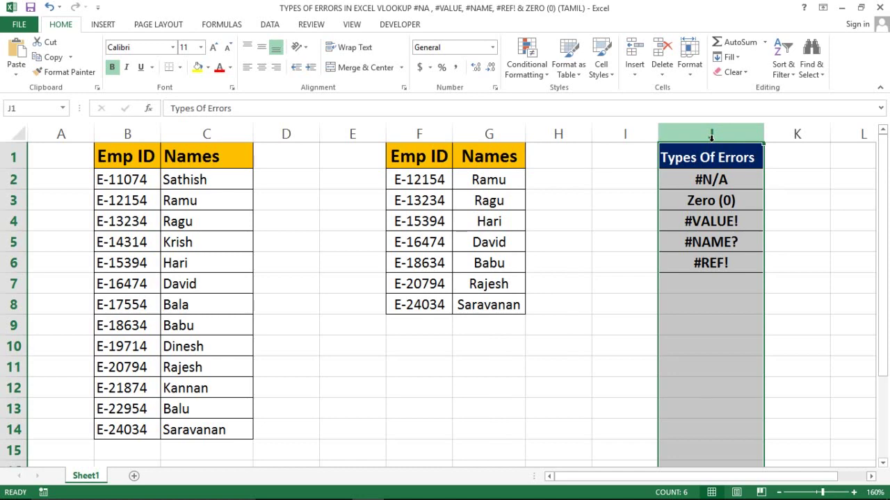
click(721, 220)
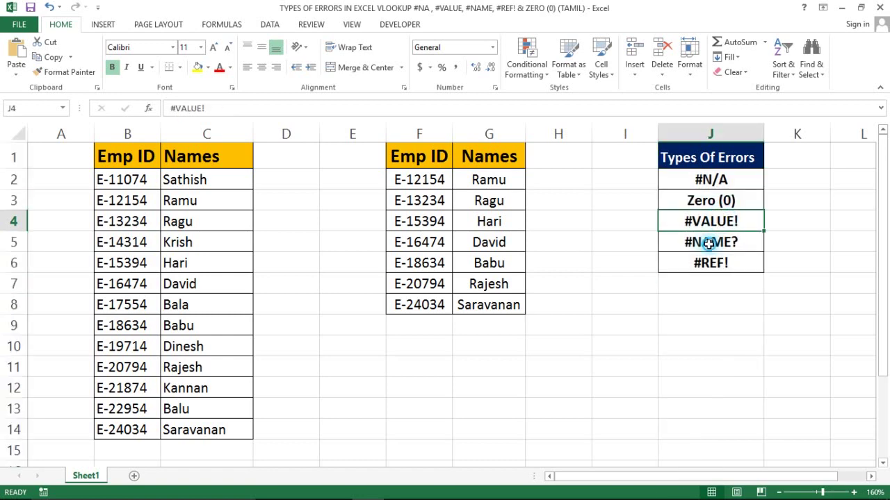
click(708, 243)
click(692, 276)
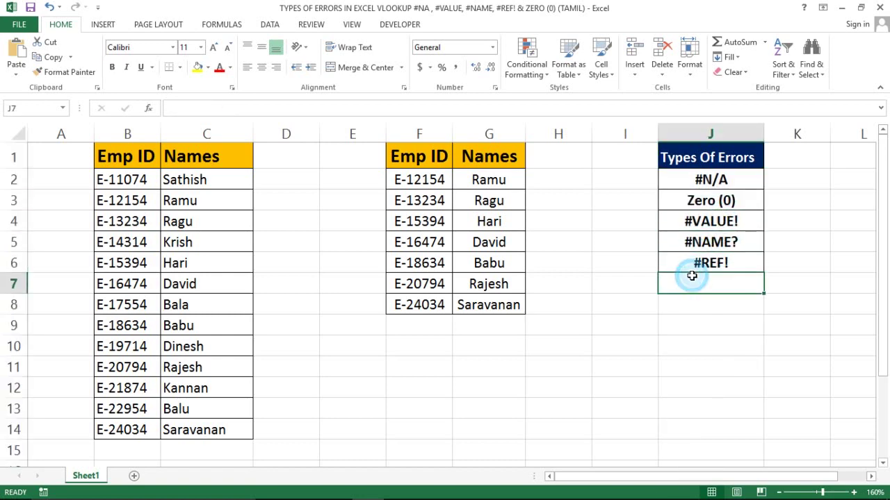
click(521, 215)
- Clear the existing lookup results from G2:G8
click(425, 150)
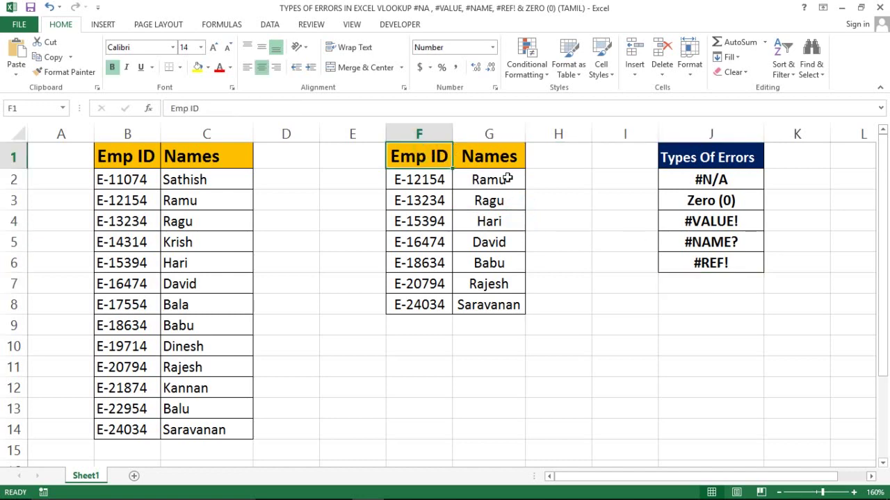
click(508, 180)
double_click(525, 189)
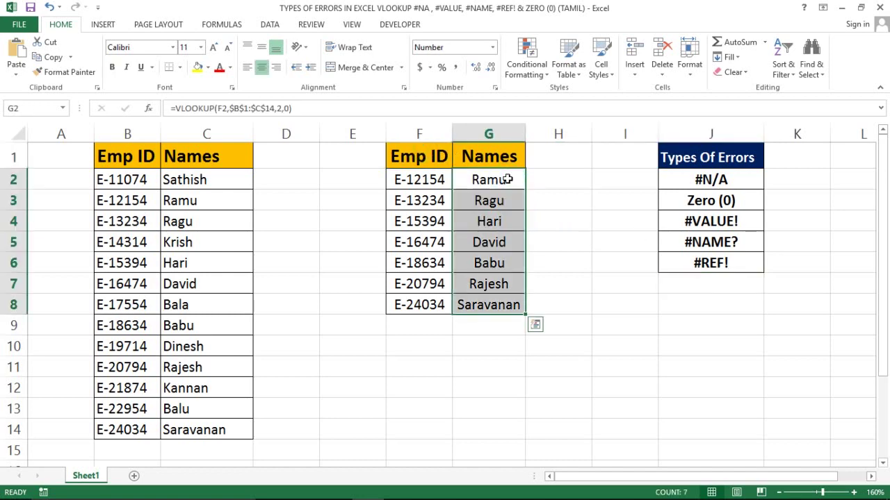
key(Delete)
- Select the whole employee table, then the F1:G8 lookup table, to show their extents
click(715, 134)
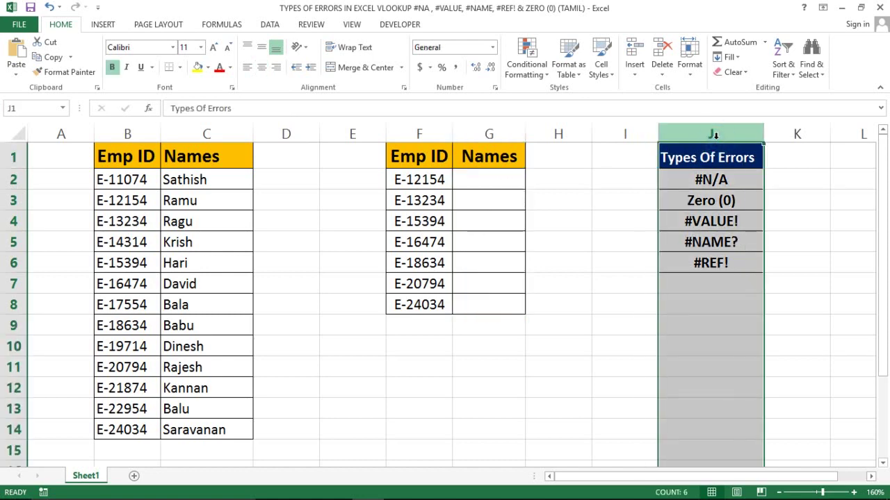
click(508, 176)
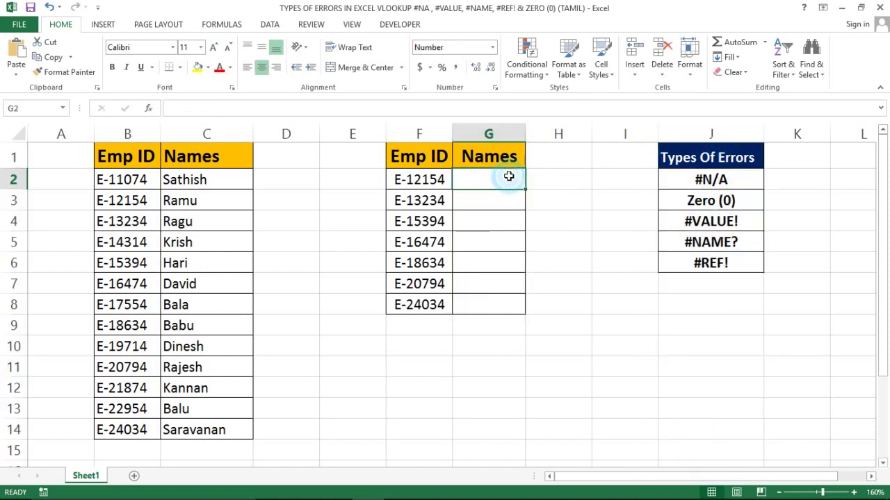
click(109, 145)
key(shift+Right)
key(ctrl+shift+Down)
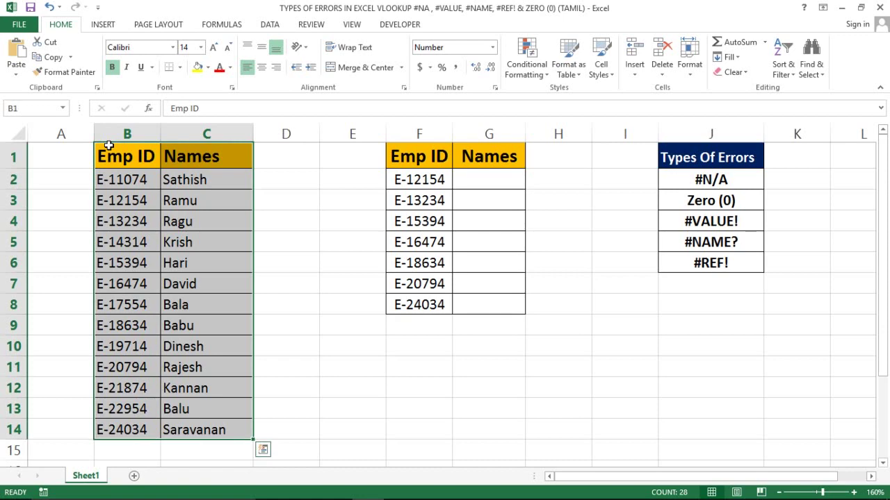
key(Right)
key(Right)
key(Right)
key(Right)
key(Right)
key(Left)
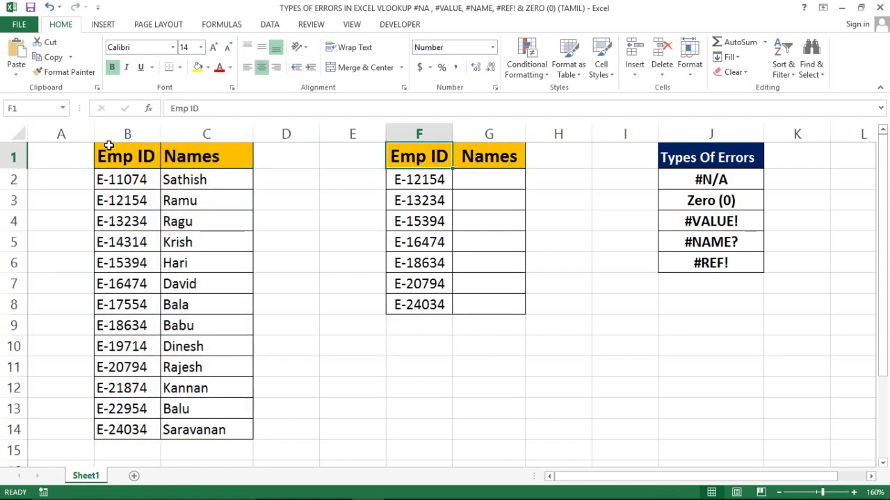
key(shift+Right)
key(ctrl+shift+Down)
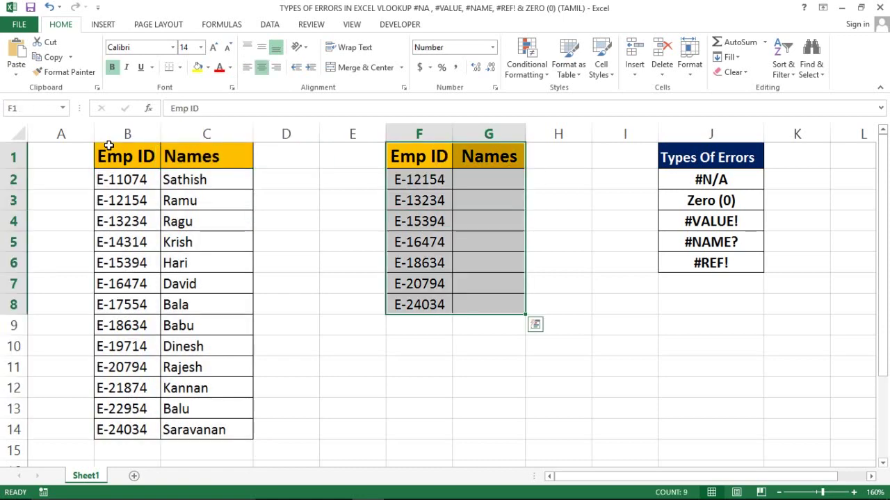
- Click through F2 and columns B:C, ending back on the empty cell G2
click(464, 180)
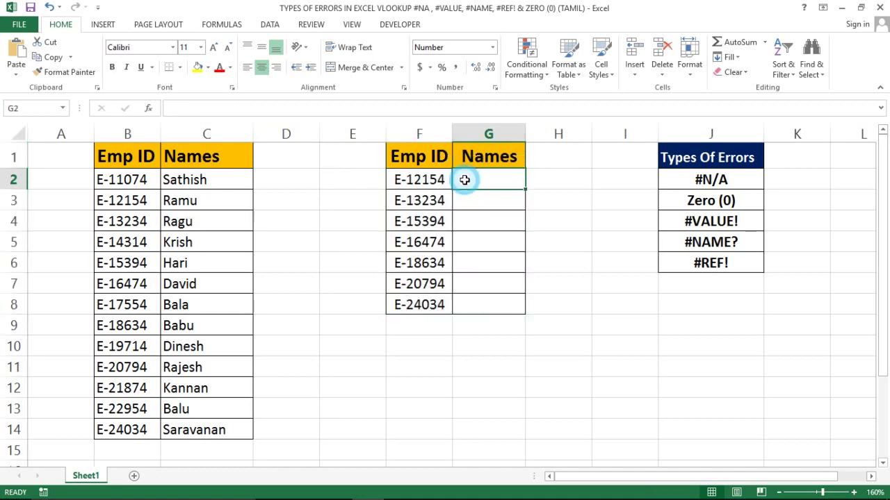
click(424, 177)
click(490, 177)
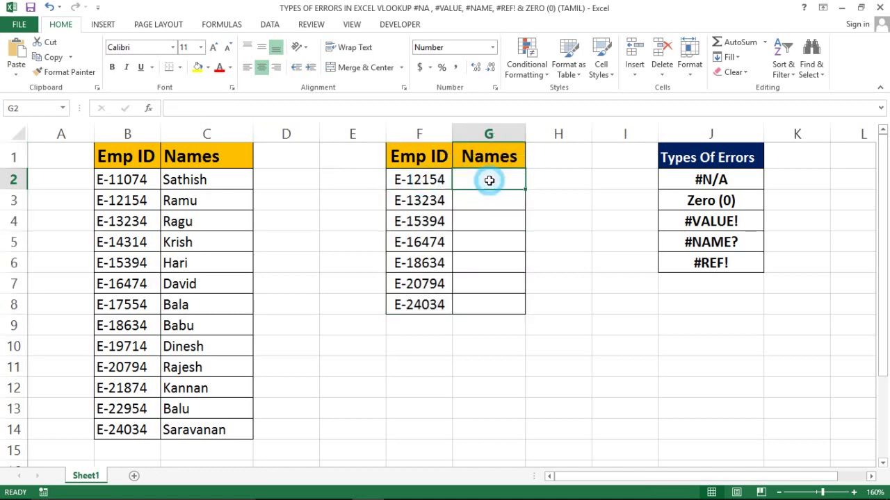
click(139, 136)
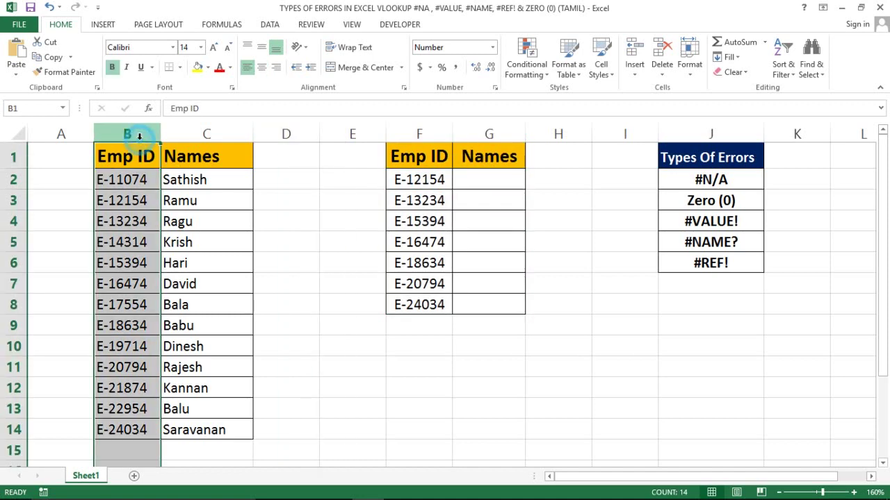
drag(139, 136, 207, 134)
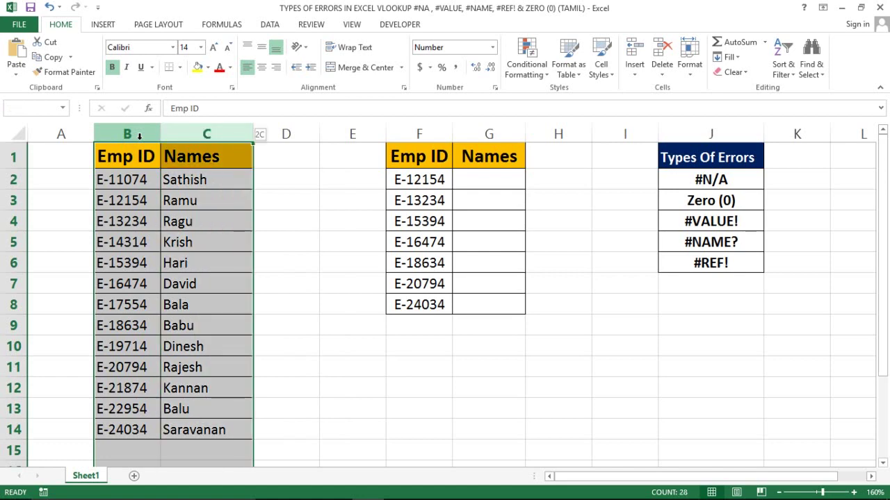
key(shift+Right)
key(Right)
key(Right)
key(Right)
key(Right)
key(Right)
key(Down)
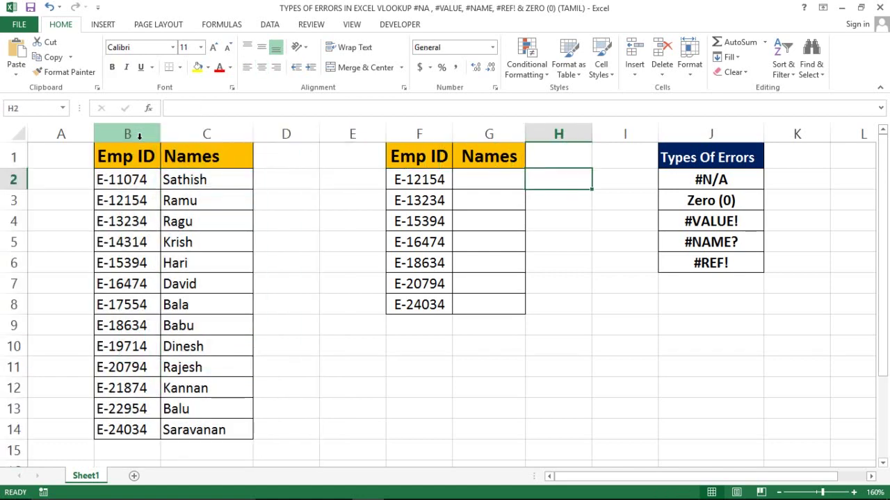
key(Left)
- Enter =VLOOKUP(F2,$B$1:$C$14,2,0) in G2 so it returns Ramu for E-12154
click(506, 195)
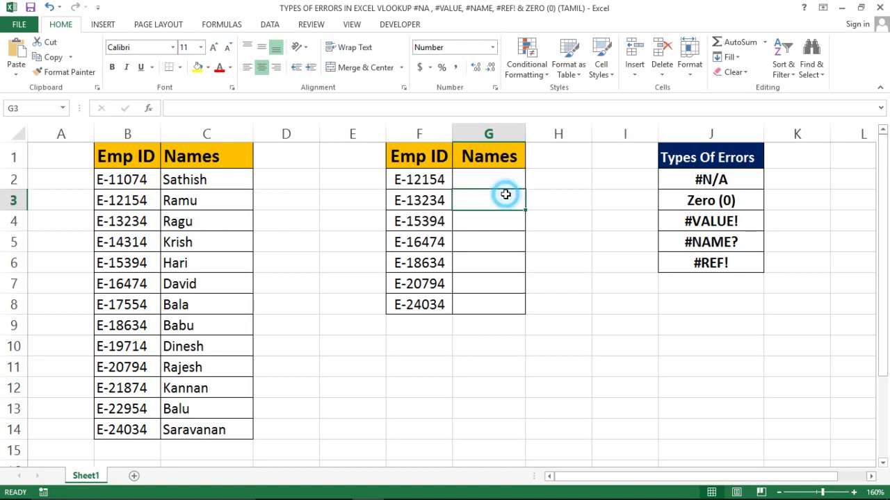
click(508, 180)
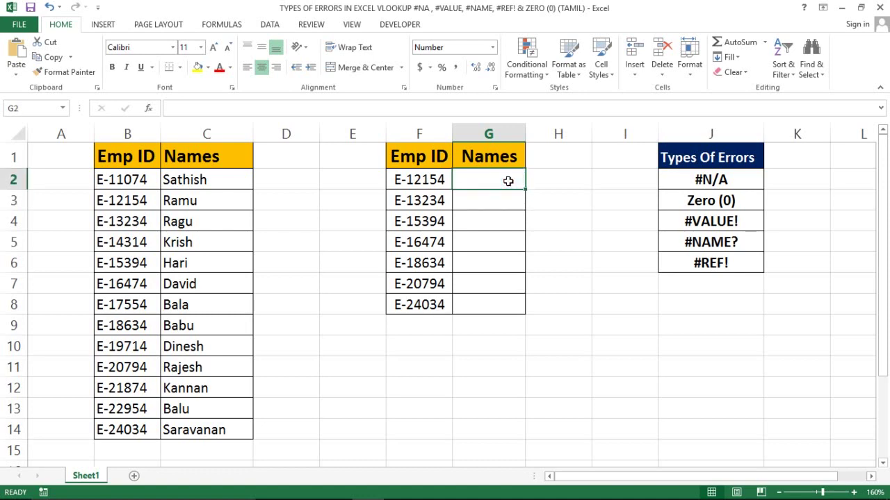
text(=vlo)
key(Tab)
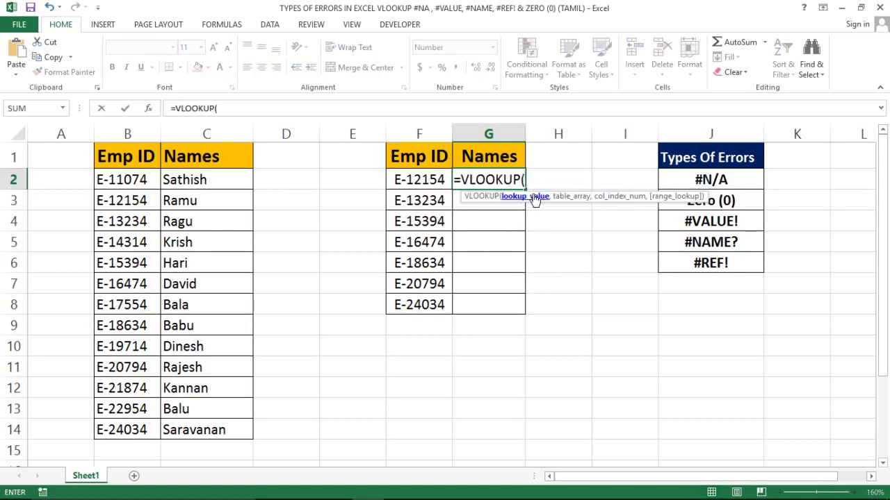
click(412, 180)
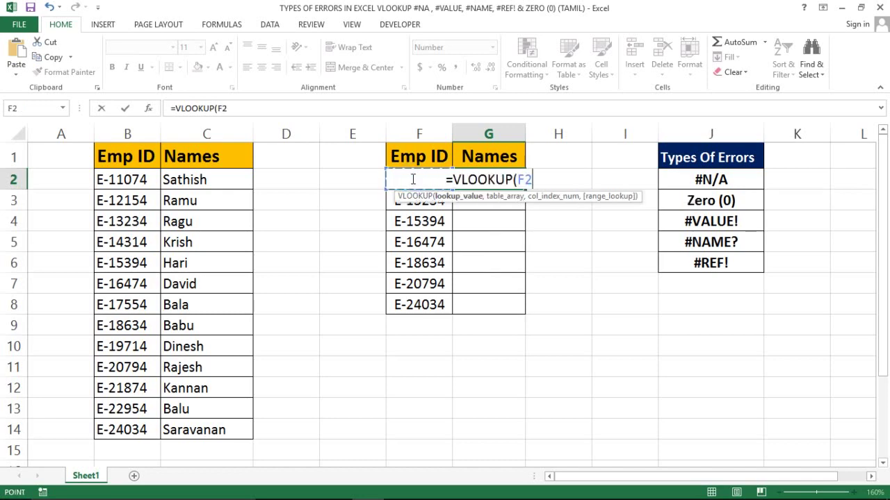
text(,)
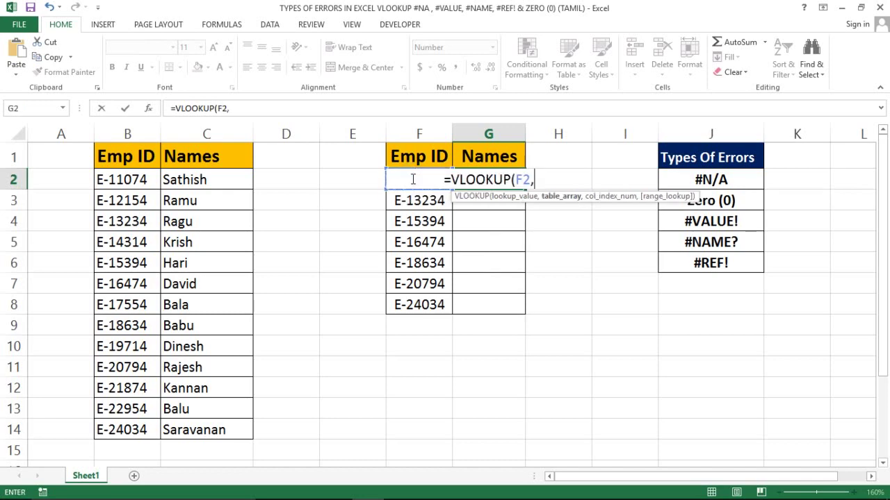
click(122, 156)
key(shift+Right)
key(ctrl+shift+Down)
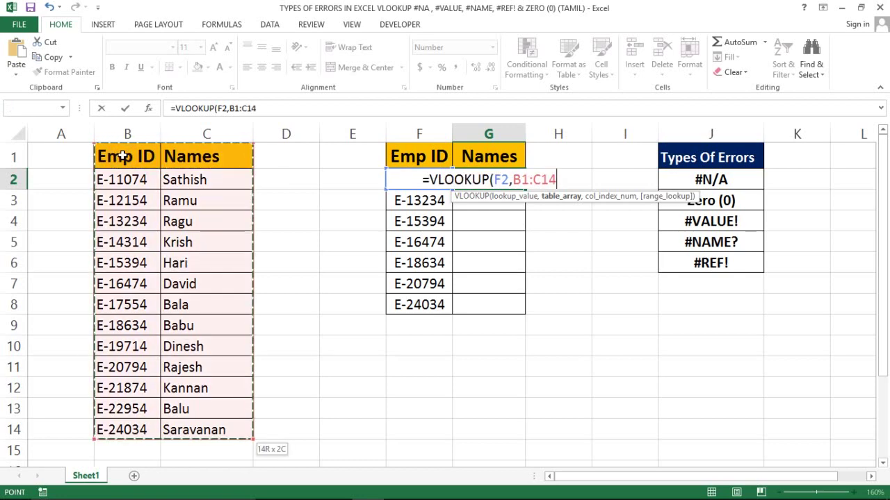
key(F4)
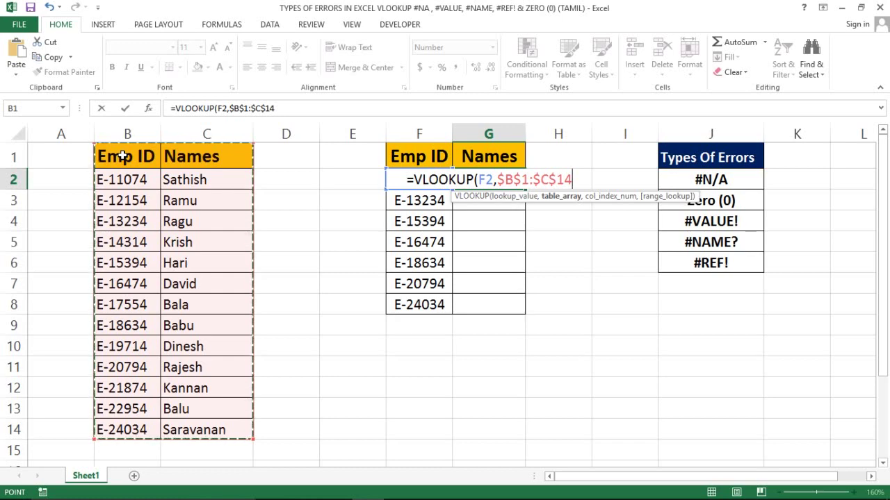
text(,)
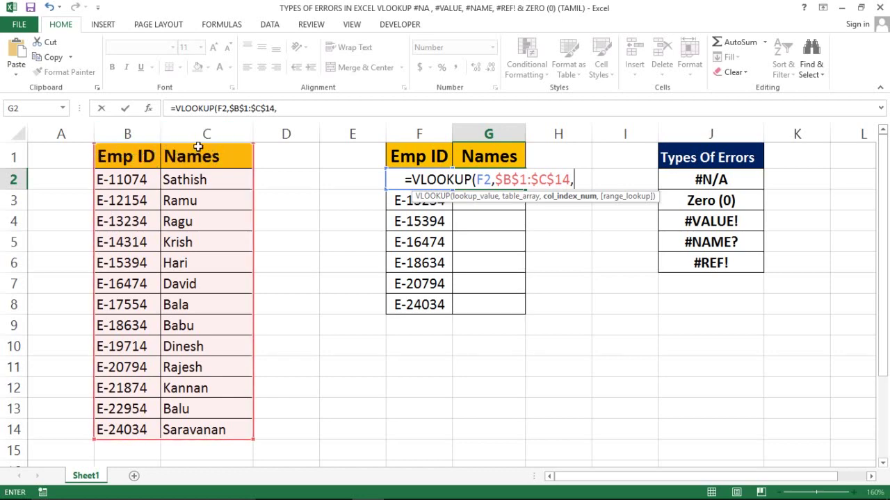
text(2)
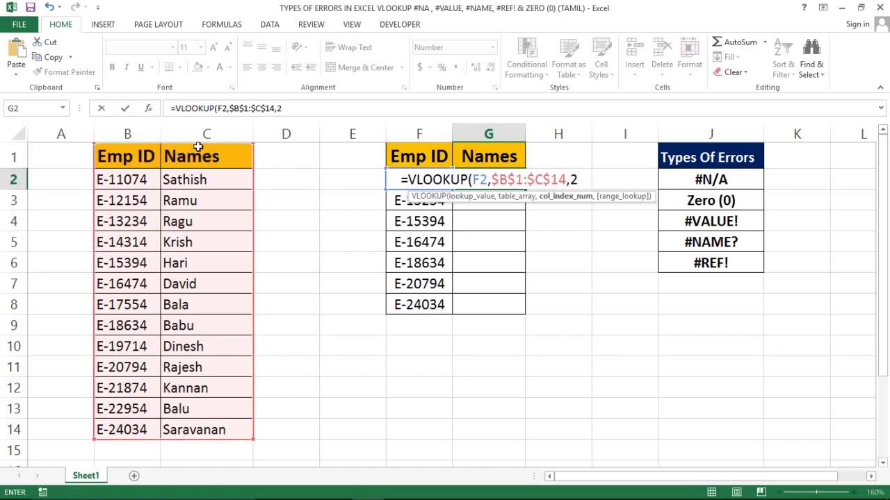
text(,)
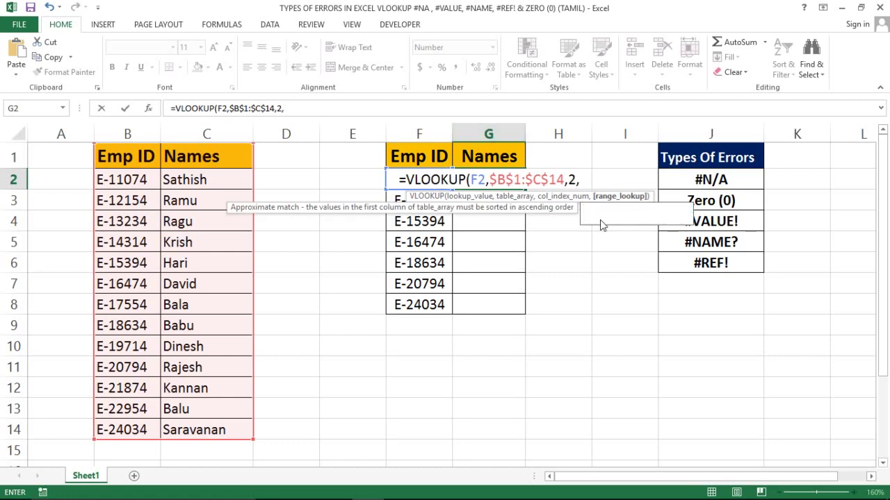
text(0))
key(Return)
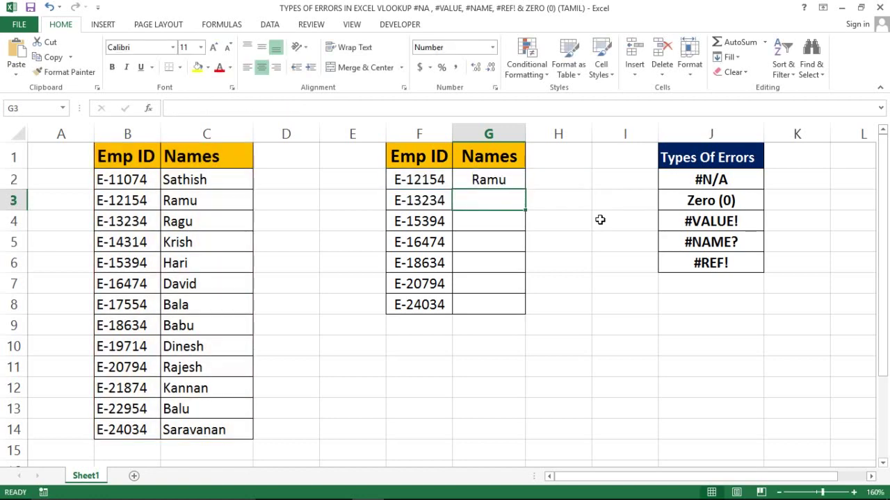
- Copy the G2 lookup formula down to G8 and check the IDs E-13234 and E-12154
click(491, 175)
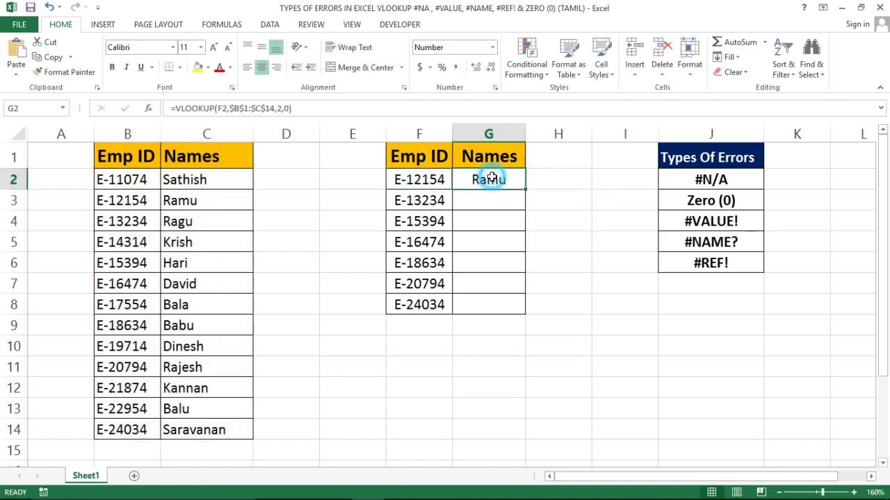
double_click(526, 189)
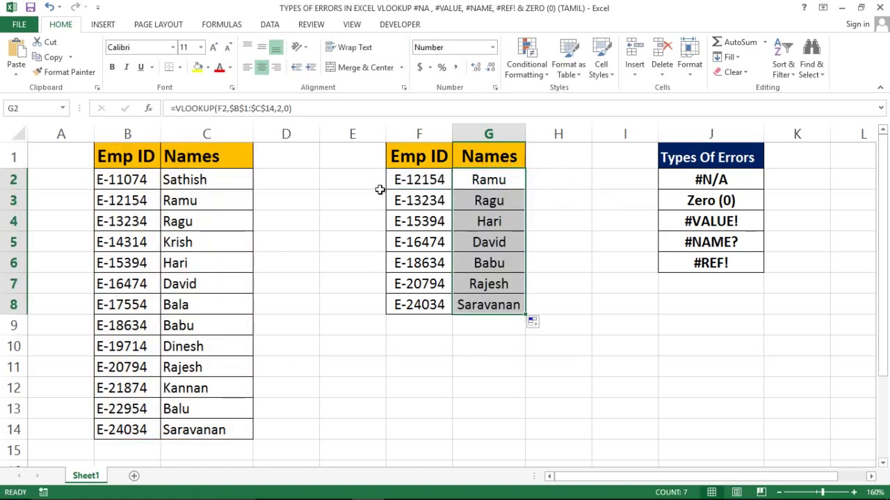
click(431, 193)
click(421, 178)
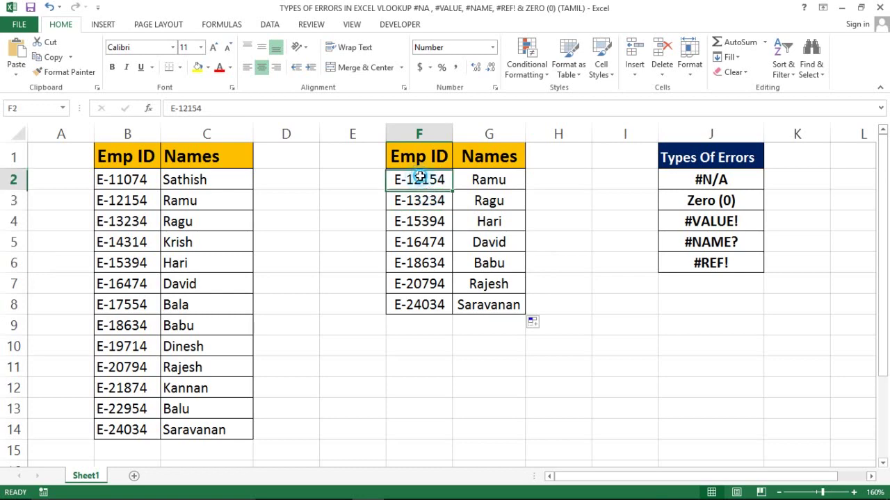
- Select the master Emp ID list and Ramu's record, then return to G2
click(118, 134)
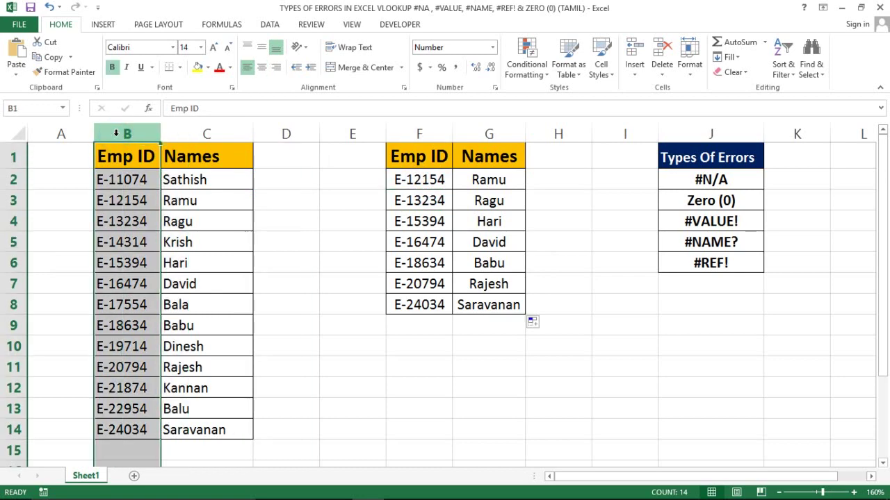
drag(126, 157, 126, 387)
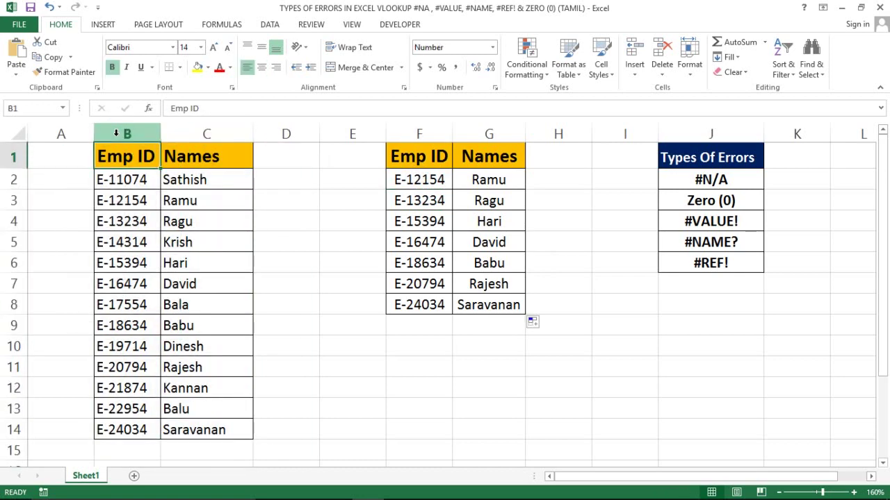
click(126, 157)
key(Down)
key(Down)
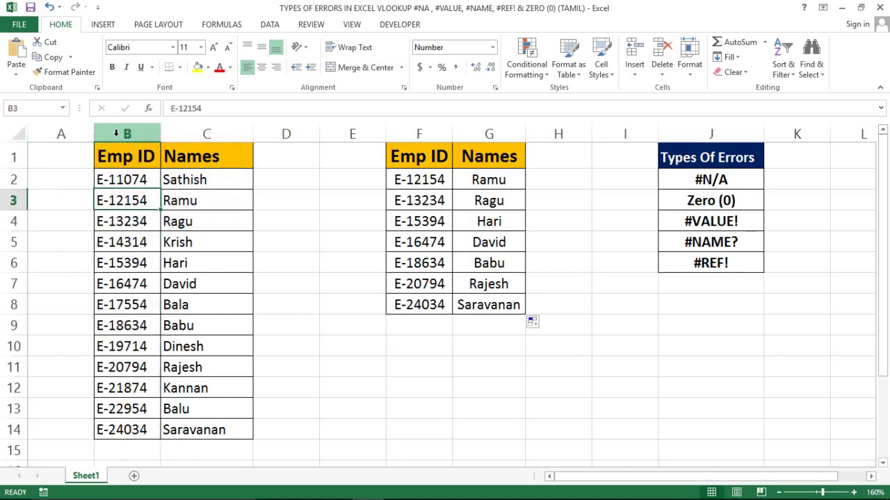
key(shift+Right)
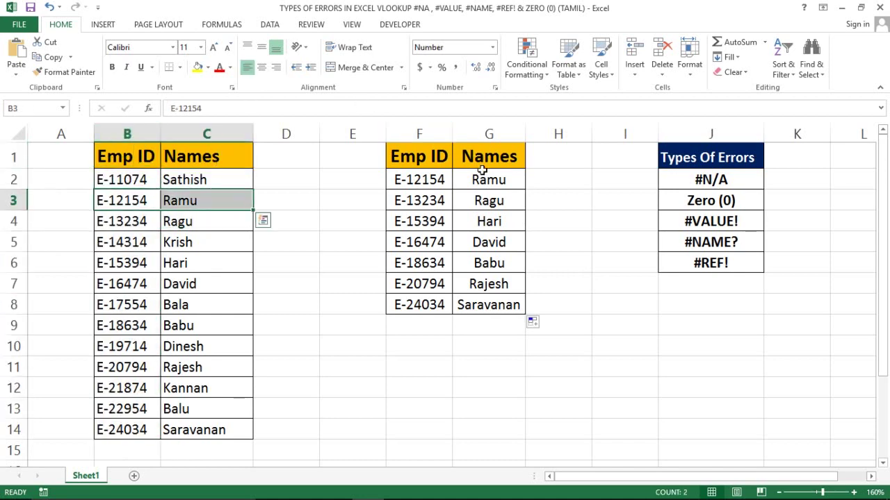
click(481, 173)
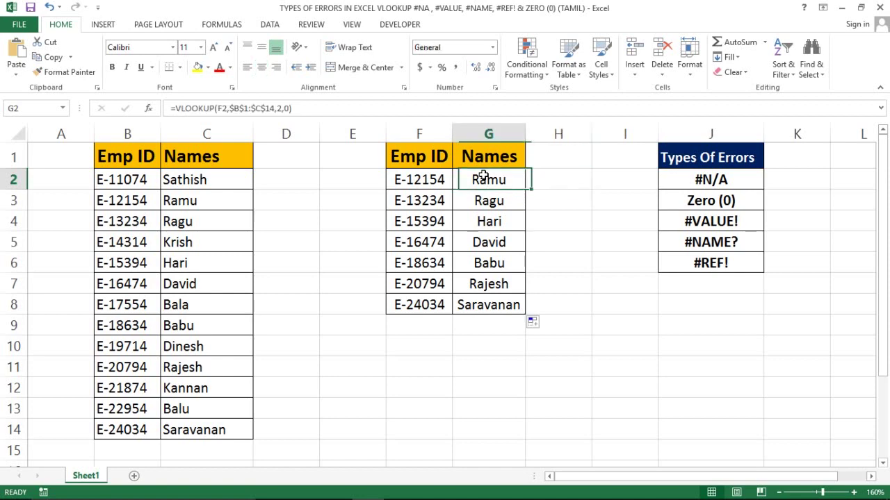
- Make the lookup ID E-13234 in F3 bold
key(Left)
key(Down)
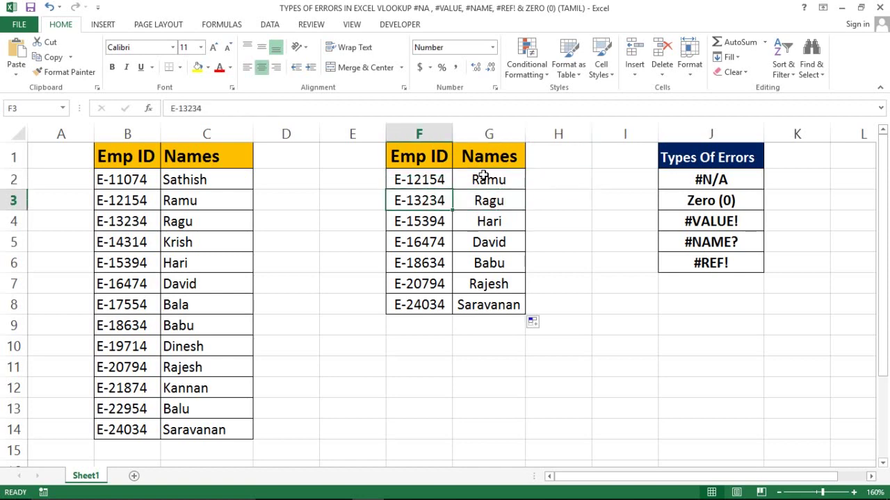
key(ctrl+b)
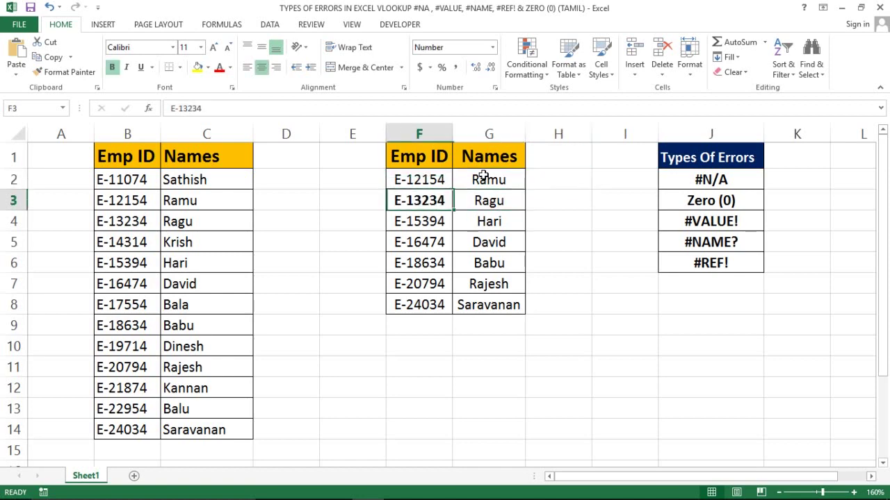
key(Left)
key(Left)
key(Left)
key(Left)
key(Right)
key(Right)
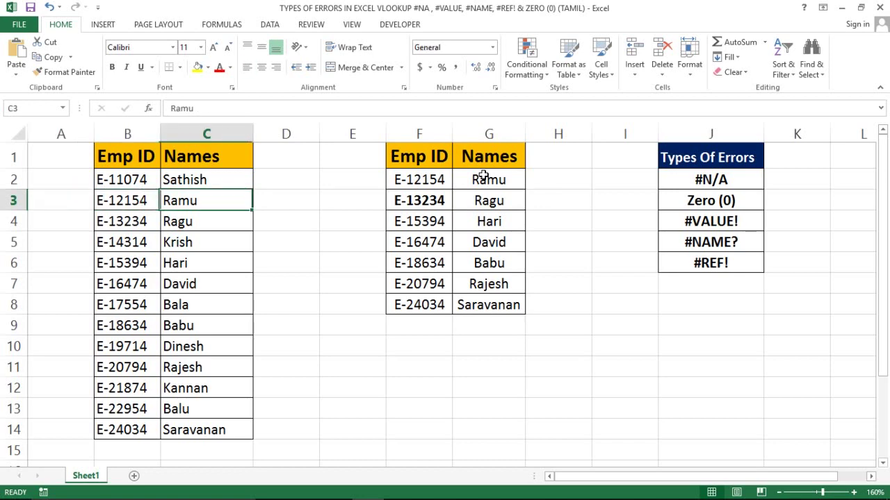
key(Right)
key(Right)
key(Right)
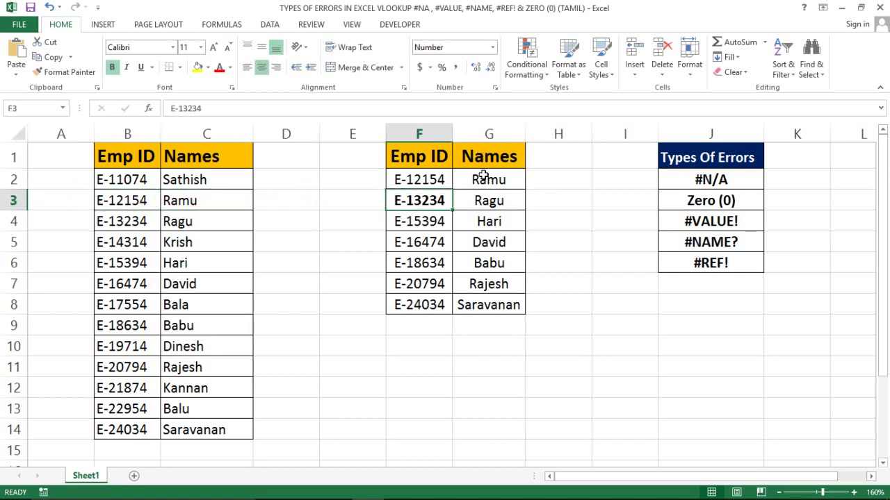
key(ctrl+b)
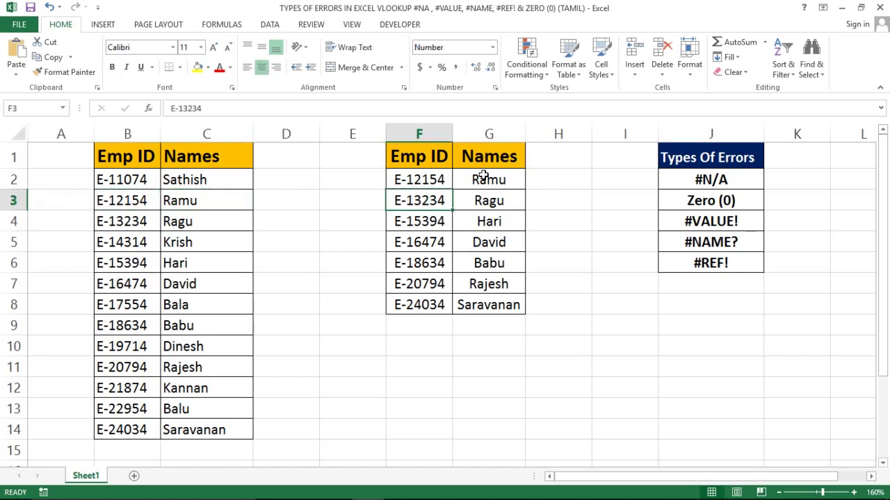
click(130, 220)
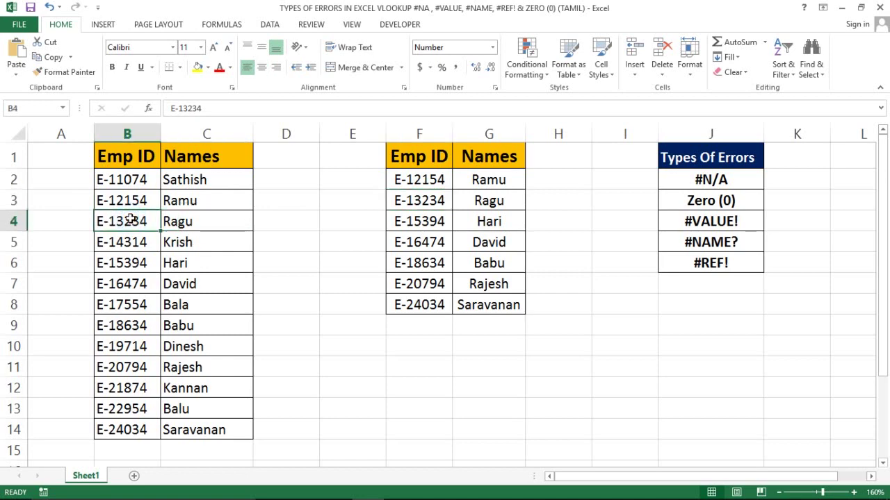
click(417, 201)
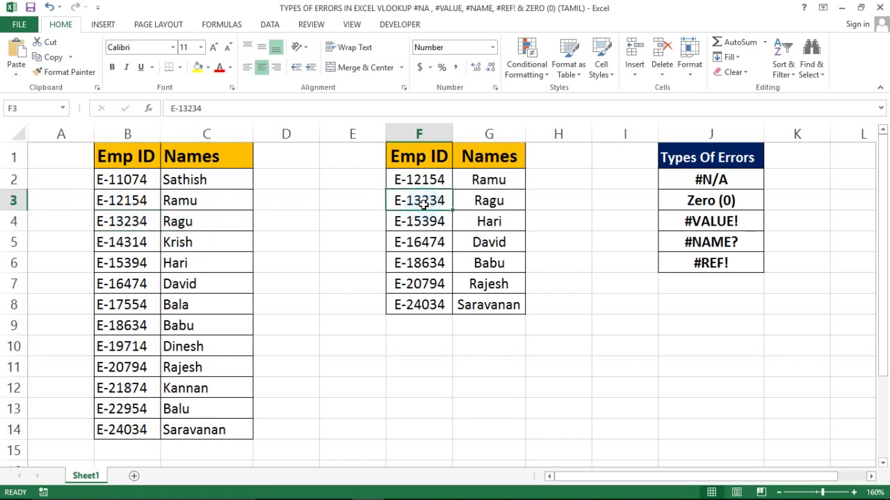
key(ctrl+b)
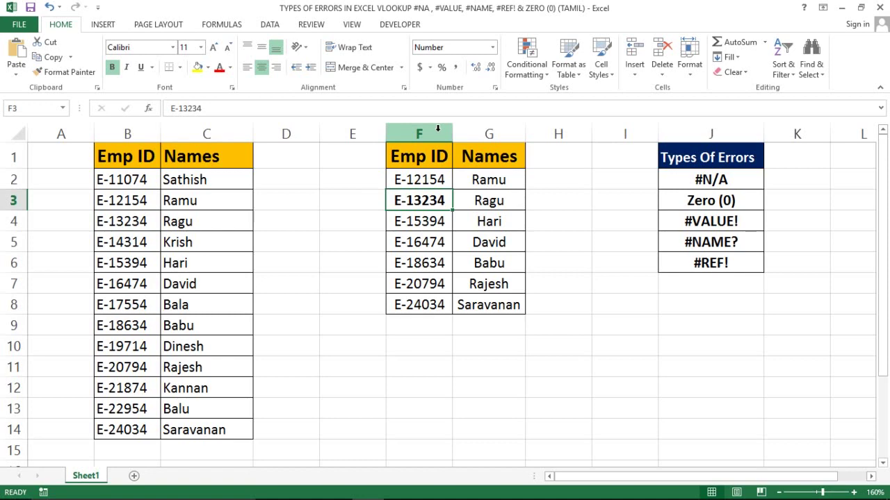
click(438, 129)
click(421, 203)
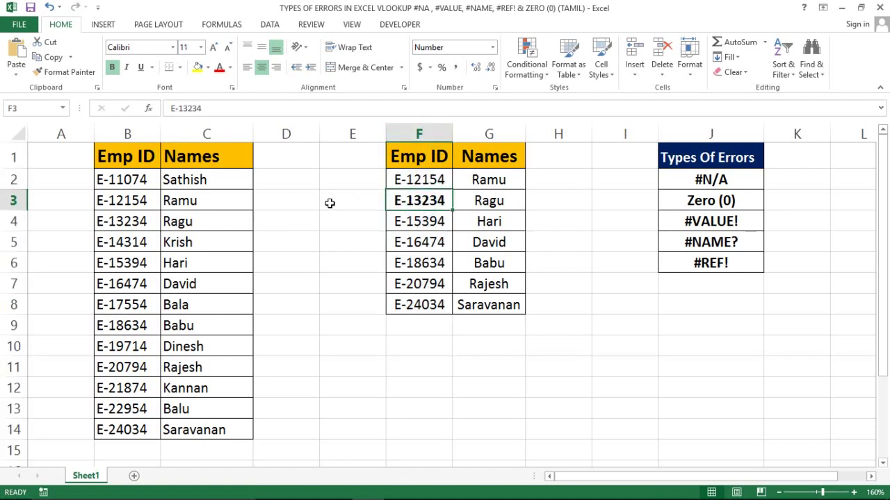
- Delete E-13234 from the master list and inspect the resulting #N/A in G3
click(112, 235)
click(129, 221)
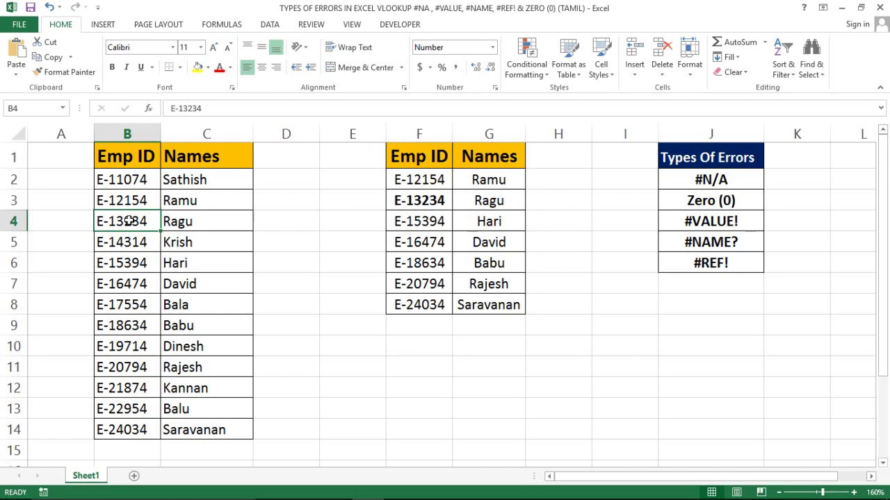
key(Delete)
click(477, 199)
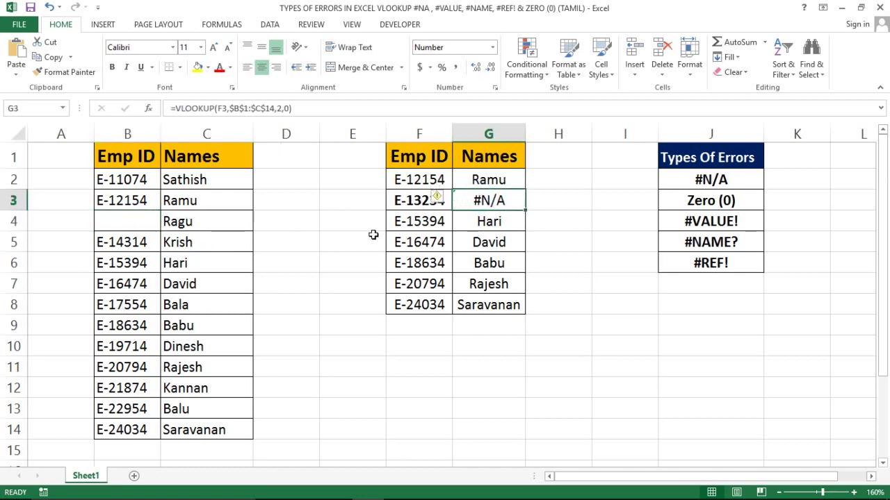
click(120, 122)
drag(120, 122, 252, 132)
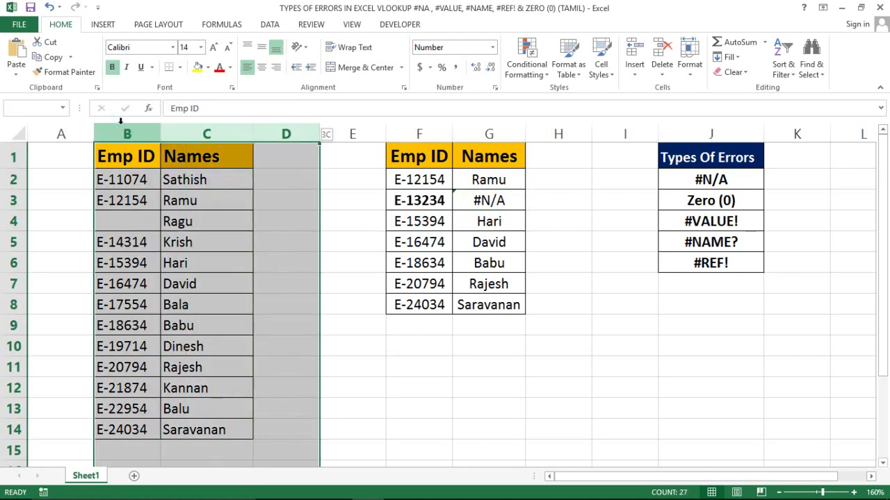
click(487, 201)
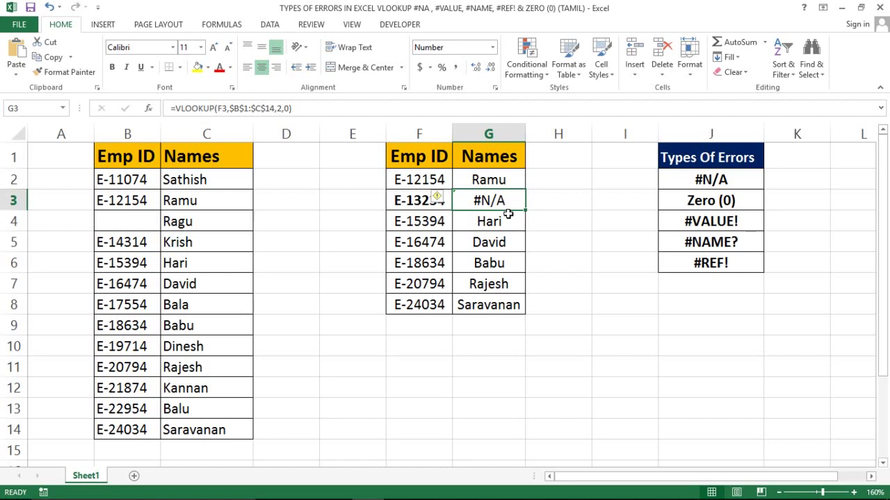
click(486, 221)
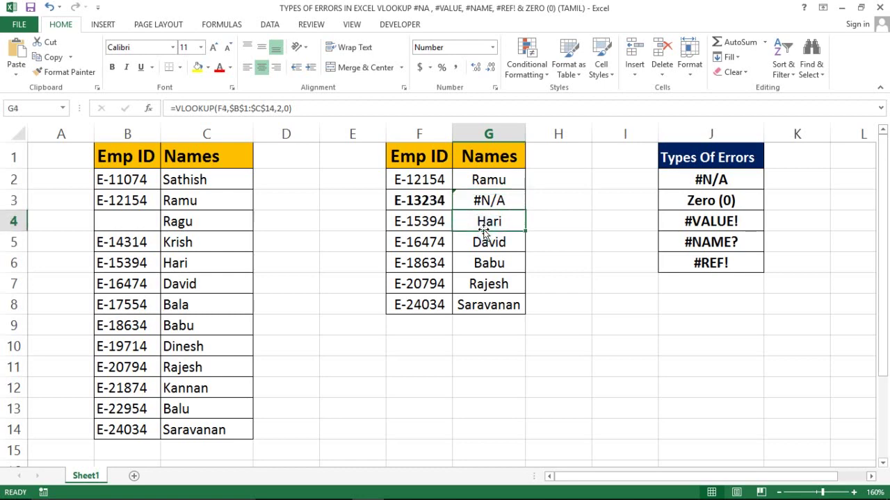
click(432, 222)
click(439, 203)
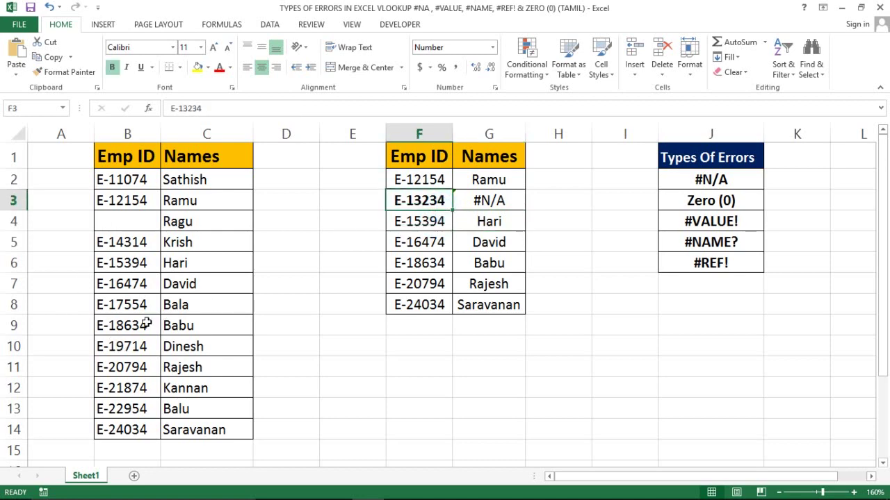
- Delete E-18634 and E-24034 from the master list, producing #N/A in G6 and G8
click(129, 327)
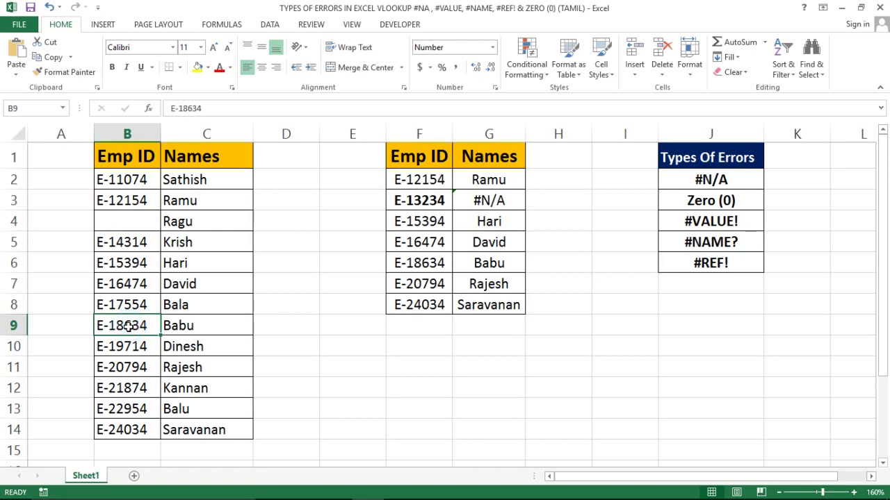
key(Delete)
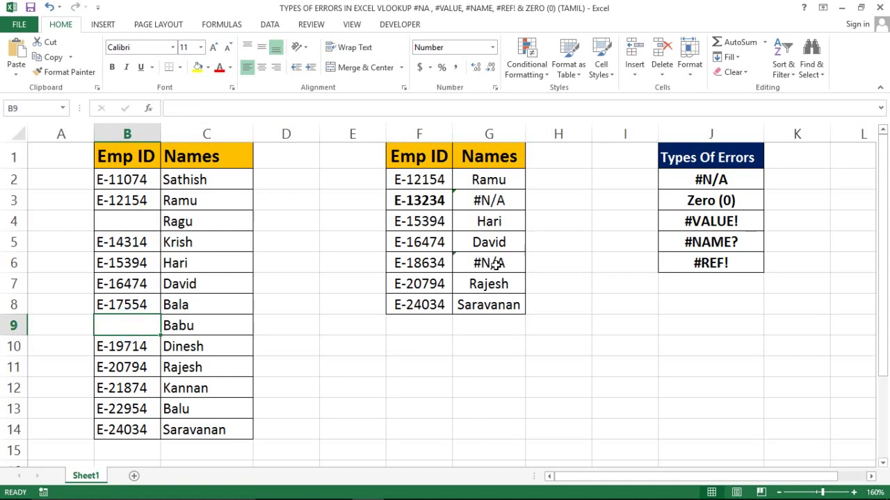
click(492, 264)
click(175, 395)
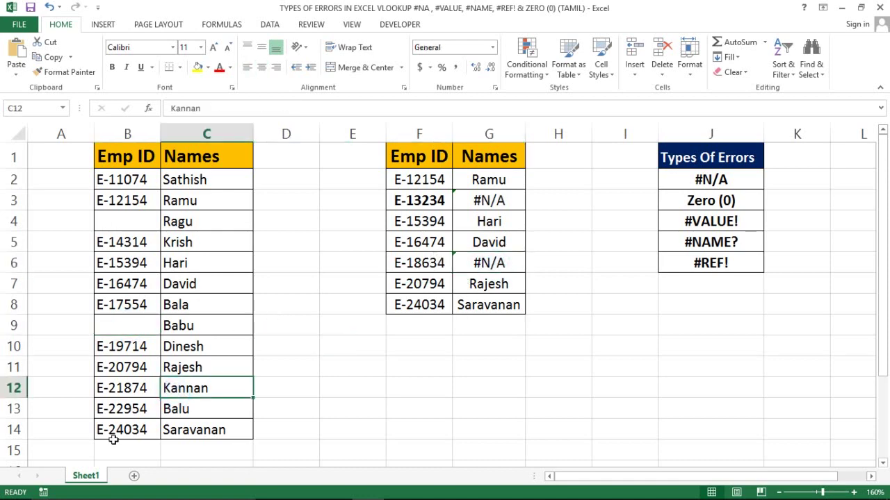
click(123, 431)
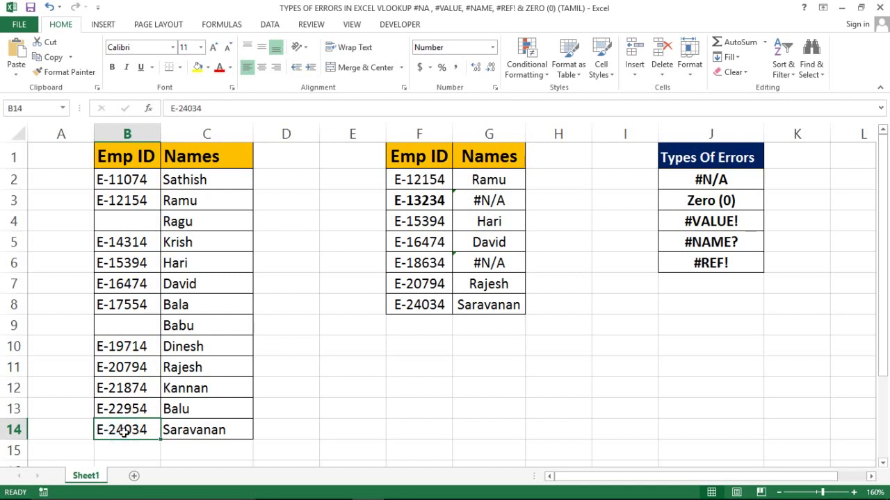
key(Delete)
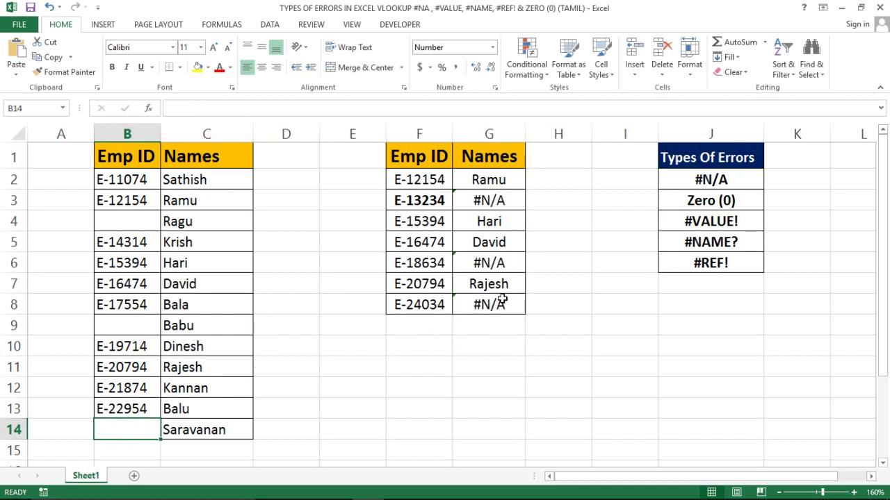
click(495, 306)
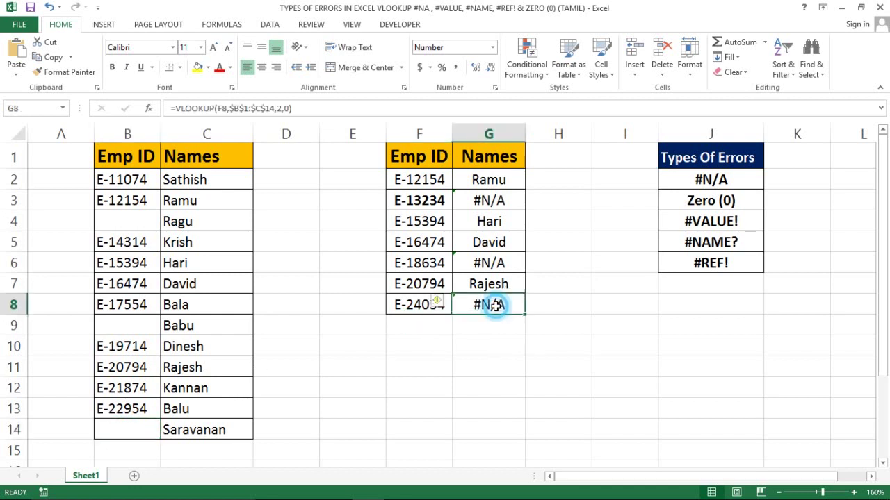
click(491, 205)
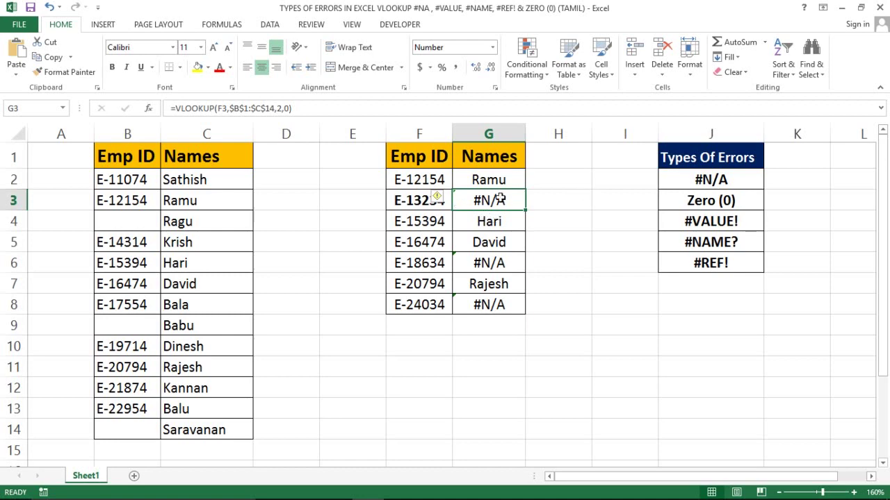
- Remove the bold from the lookup ID E-13234 in F3
click(432, 134)
click(141, 133)
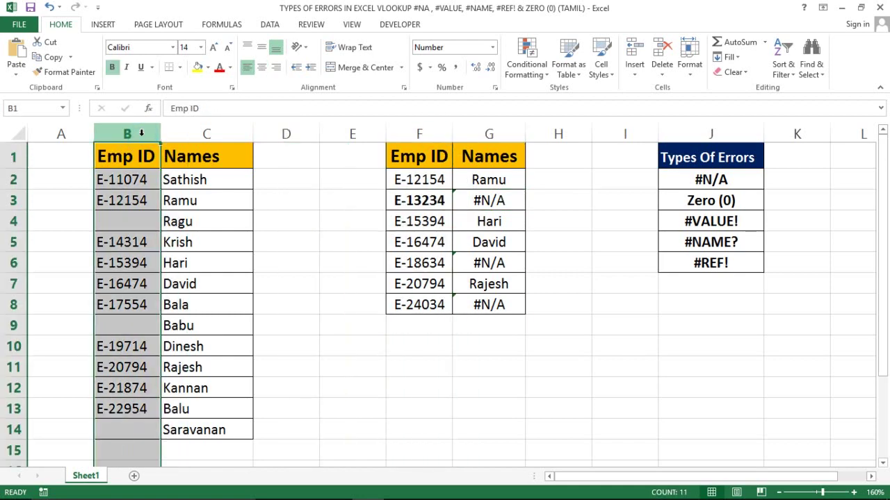
click(408, 154)
click(439, 224)
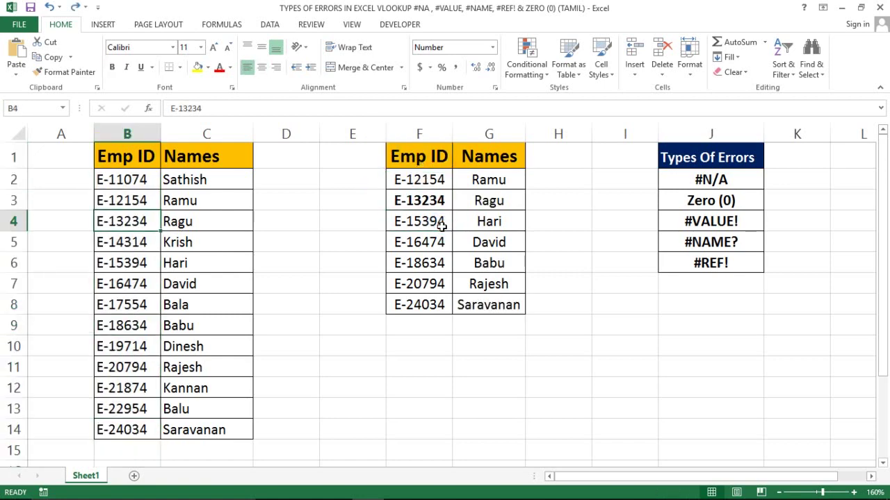
drag(109, 200, 121, 367)
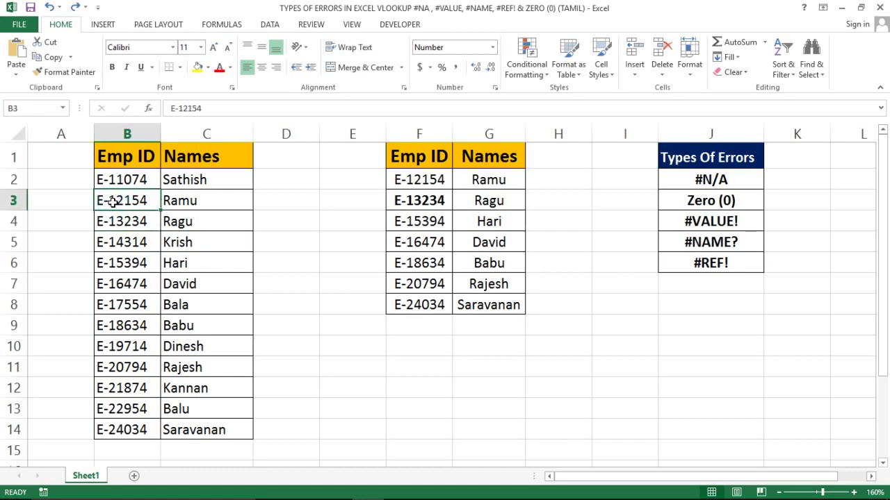
key(Up)
key(Up)
key(Right)
key(Right)
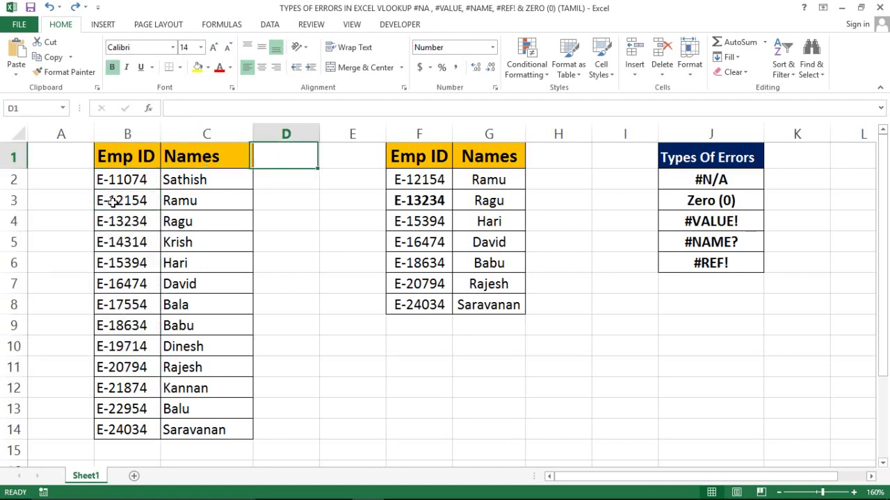
key(Right)
key(Right)
key(Right)
key(Left)
key(Down)
key(Down)
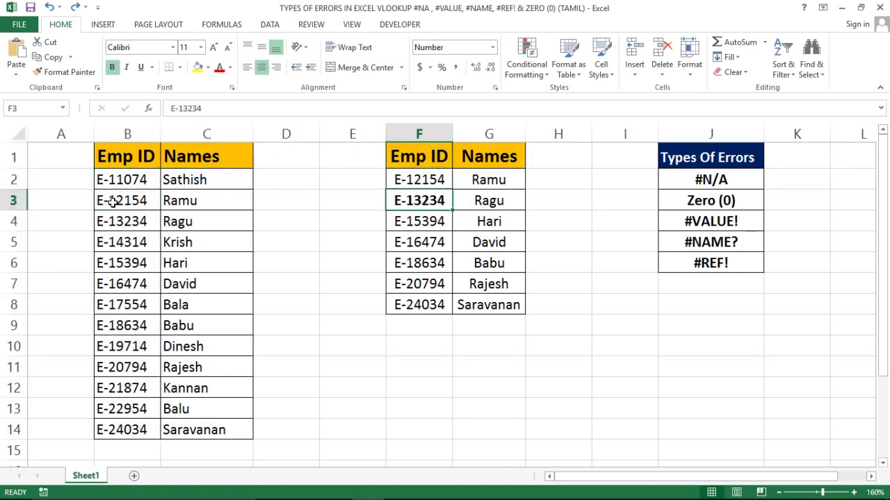
key(ctrl+b)
- Trace G3's VLOOKUP from E-13234 in F3 to its match Ragu in the employee list
click(384, 234)
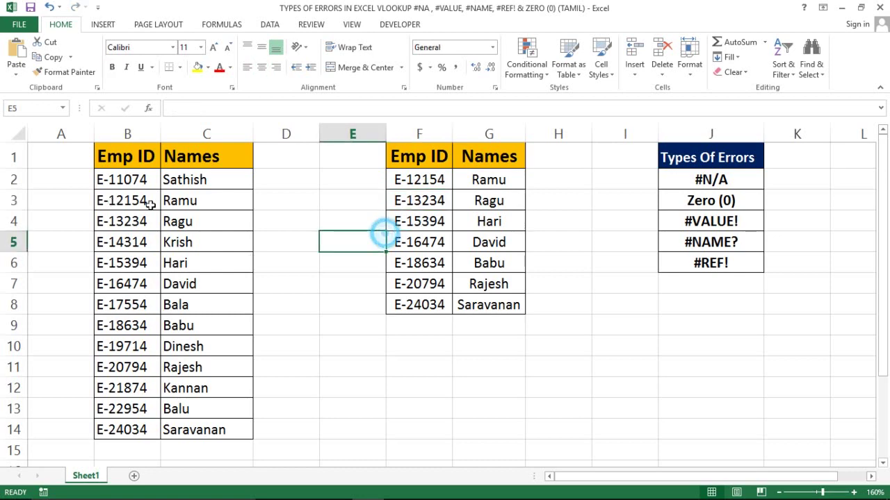
click(128, 203)
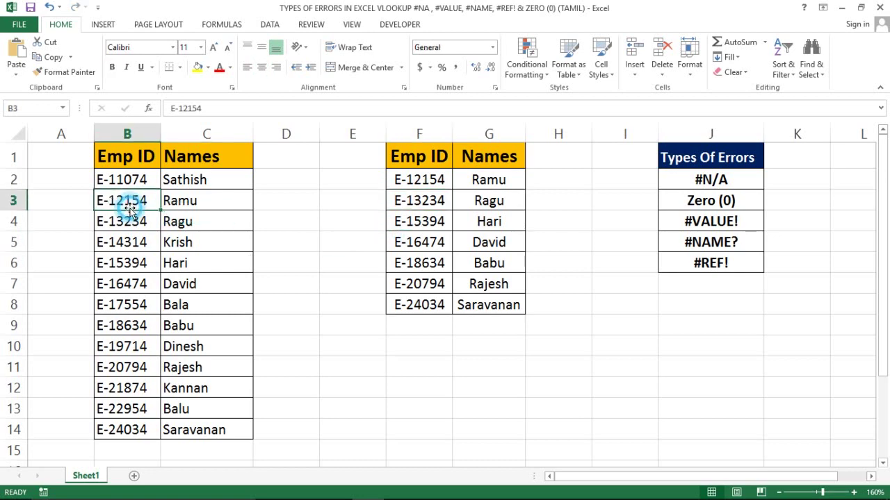
click(356, 198)
click(460, 198)
click(422, 203)
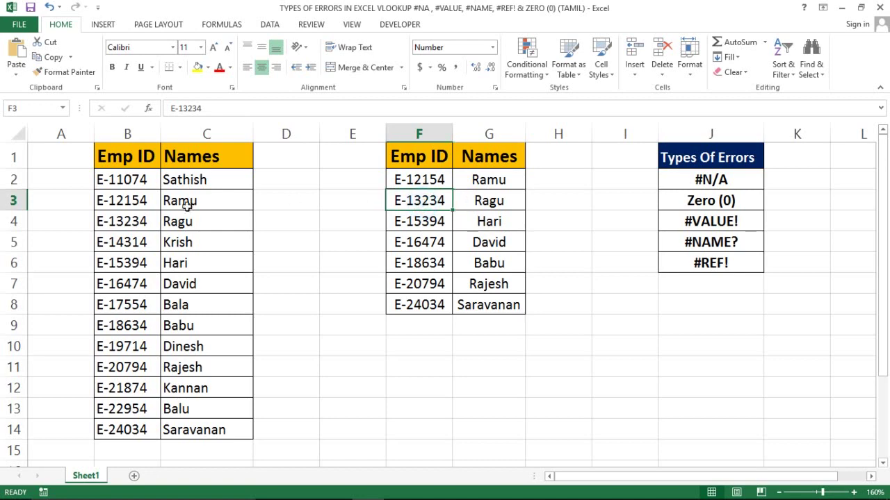
click(139, 221)
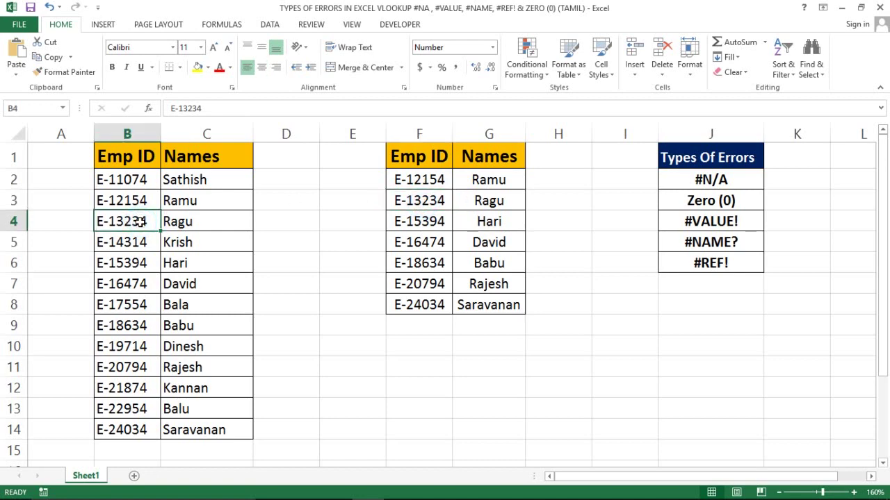
click(209, 221)
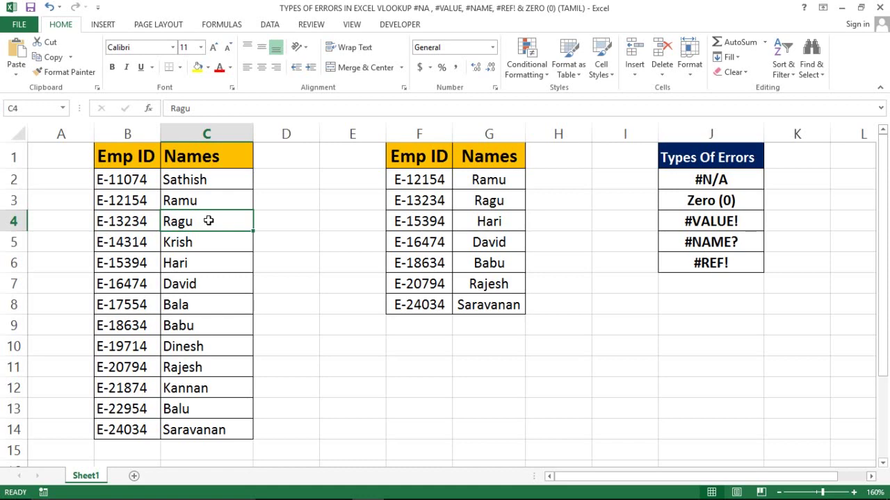
- Highlight the Emp ID and Names columns and re-point from G3 to E-13234 and Ragu in C4
click(191, 131)
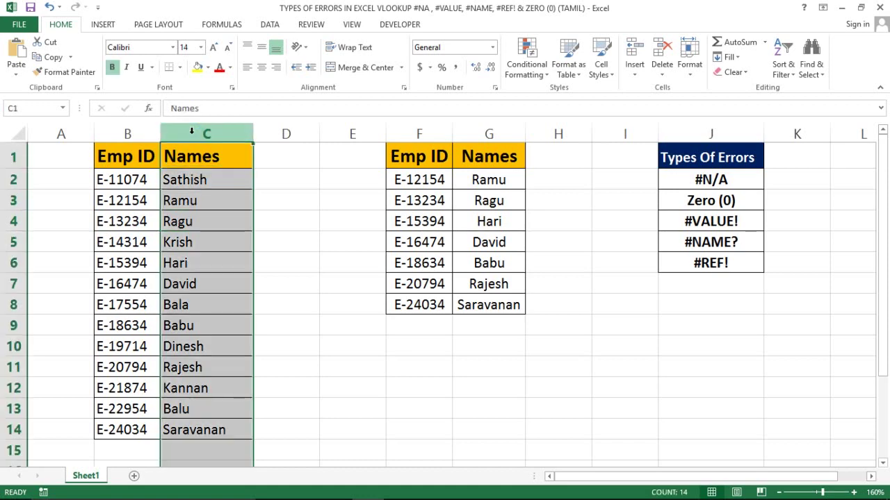
click(128, 132)
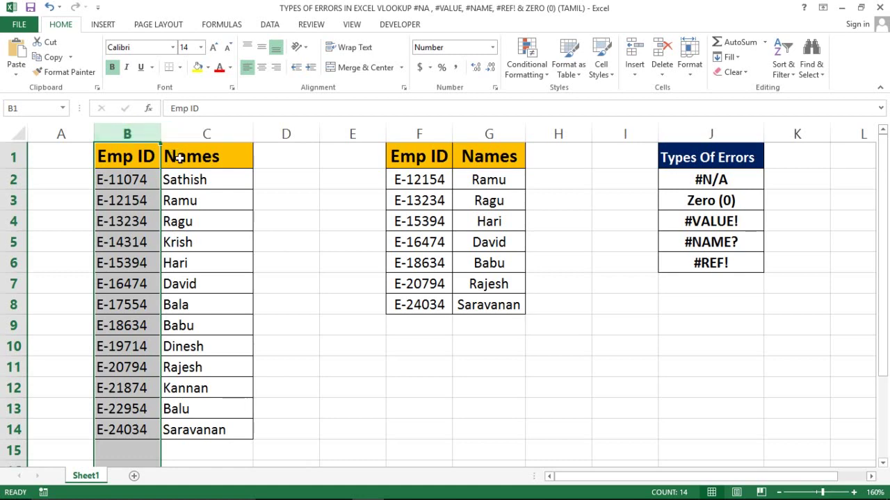
click(207, 132)
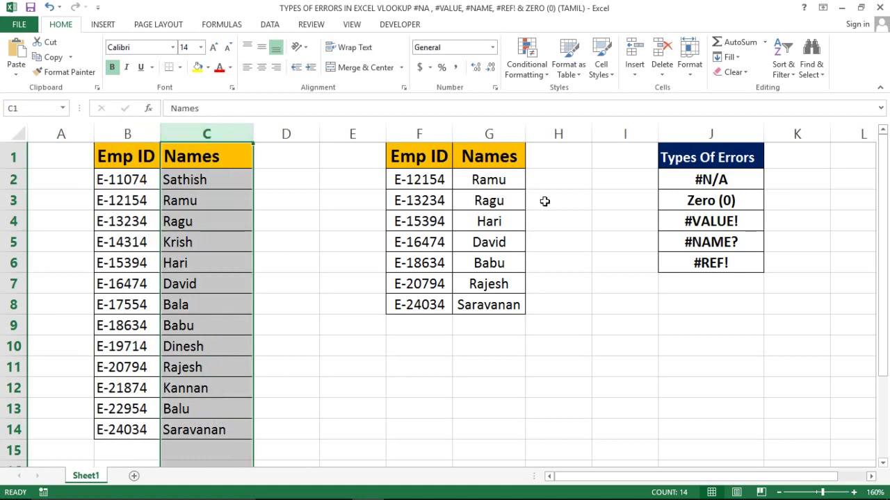
click(511, 202)
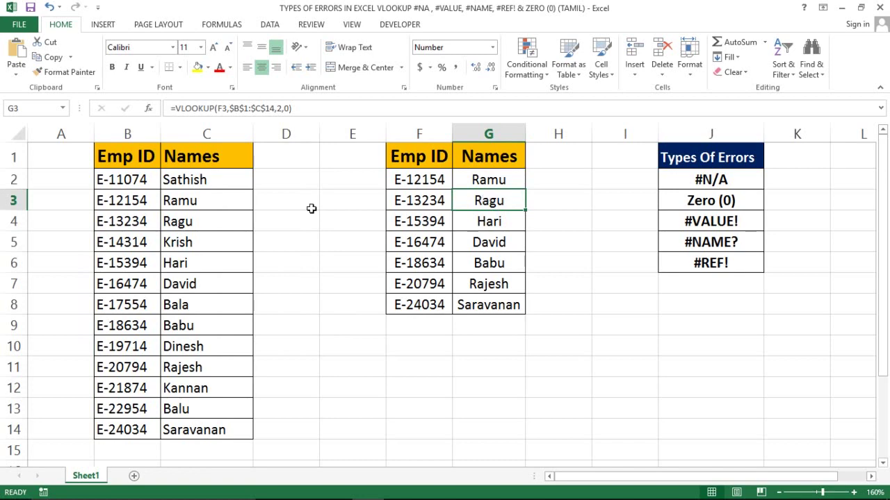
click(144, 223)
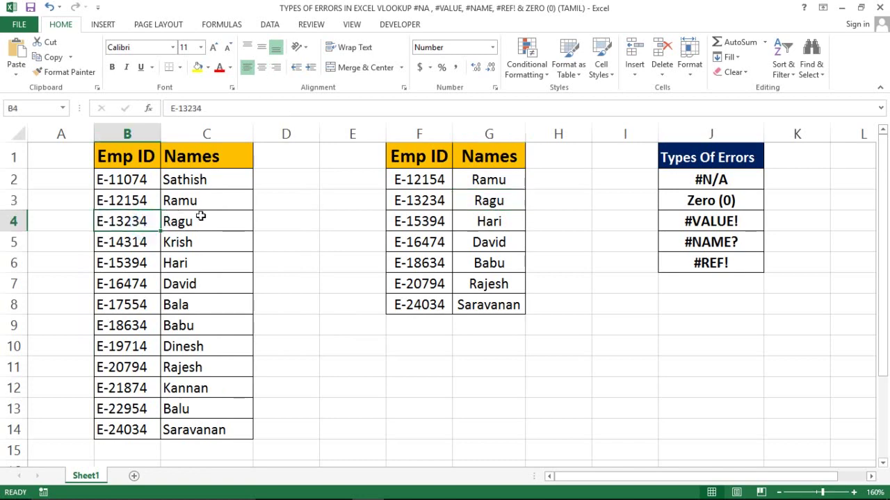
click(193, 223)
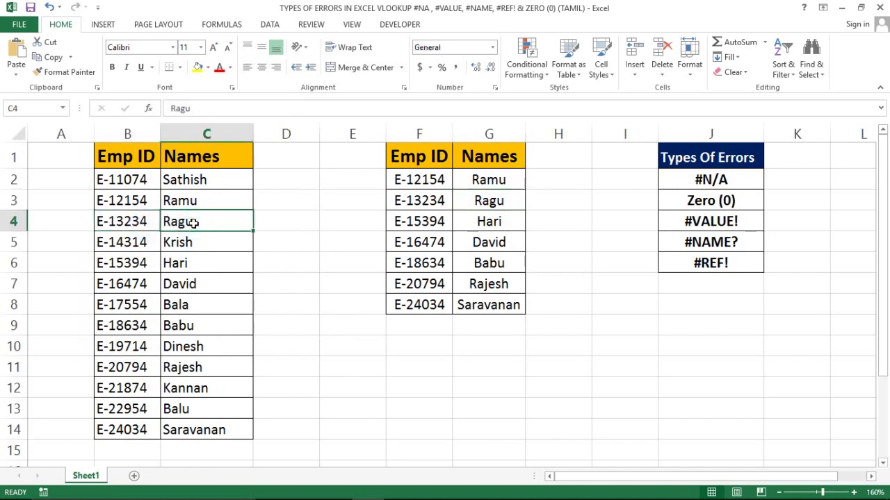
- Delete the names Ragu, Babu and Saravanan from C4, C9 and C14, leaving 0 in G3, G6 and G8
key(Delete)
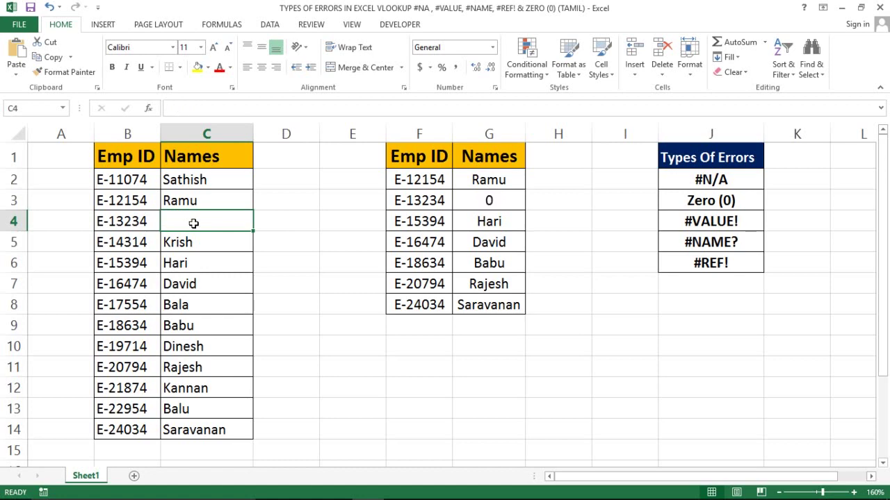
click(486, 200)
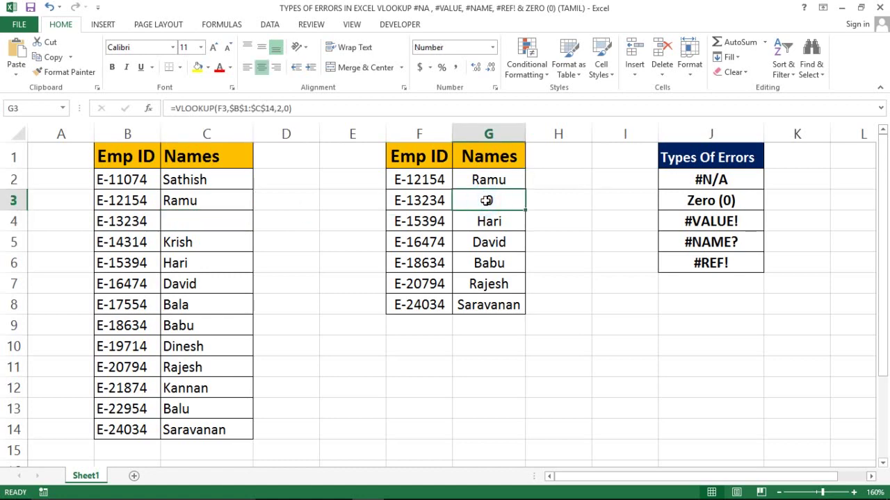
click(371, 247)
click(180, 324)
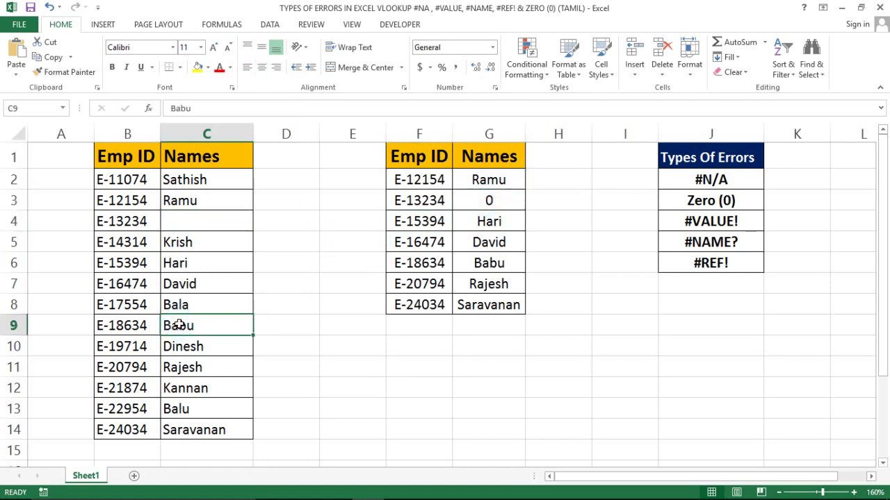
key(Delete)
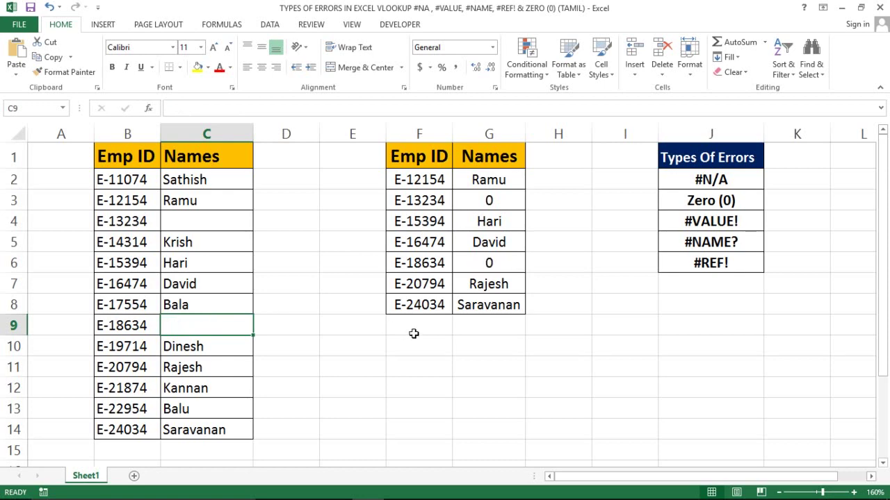
click(478, 263)
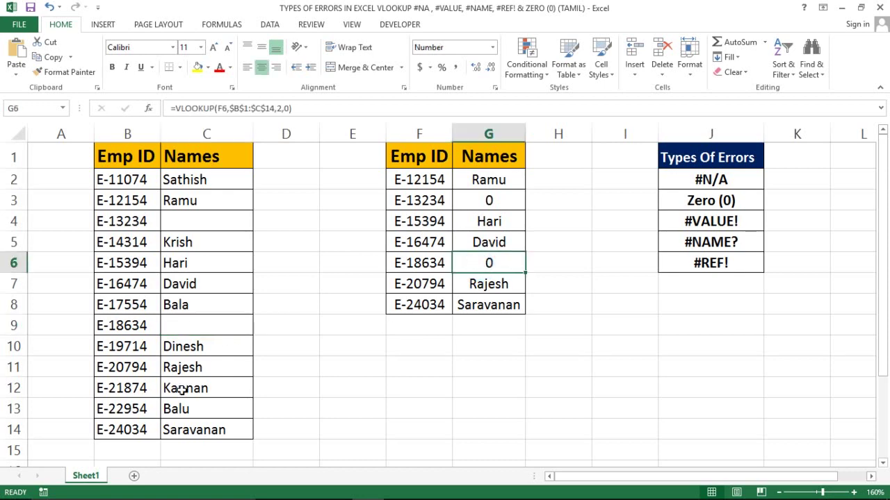
click(181, 409)
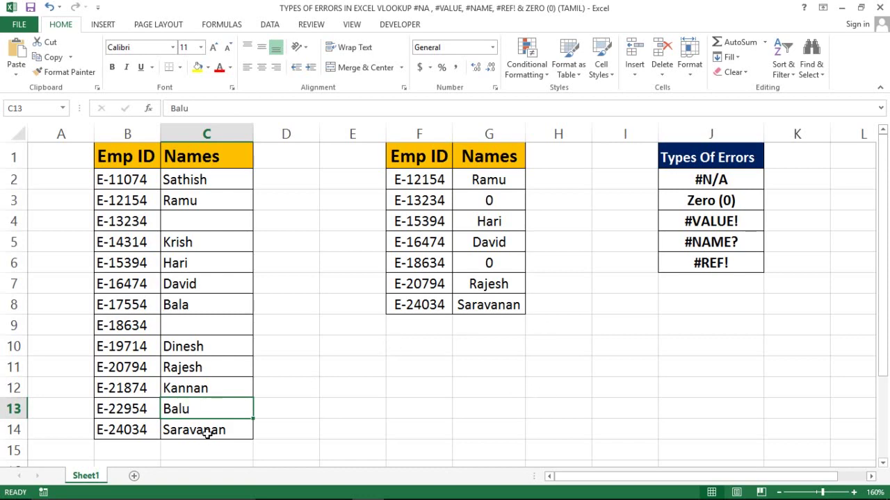
click(207, 434)
key(Delete)
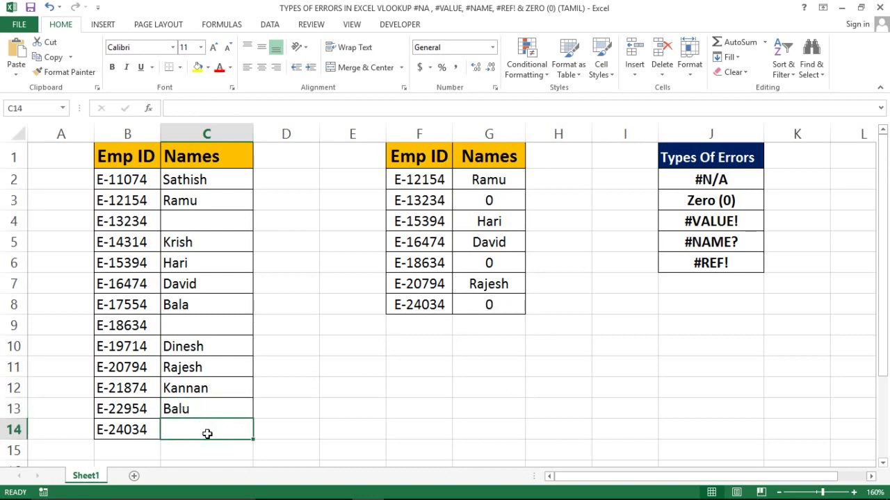
click(503, 306)
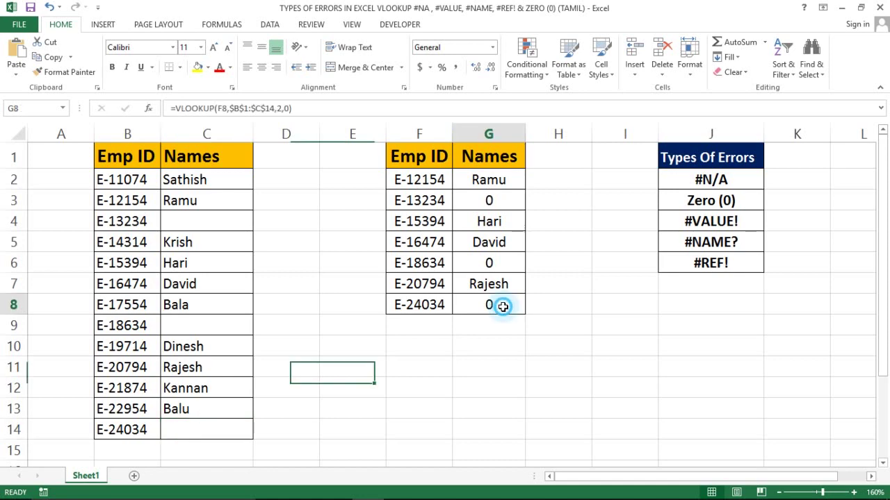
- Inspect the G2 and G3 VLOOKUP formulas alongside the Emp ID and Names columns
click(490, 175)
click(429, 133)
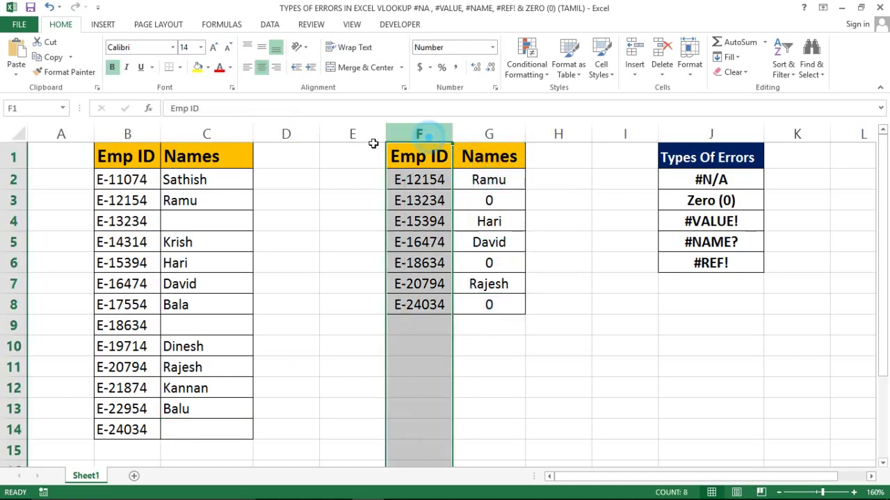
click(108, 127)
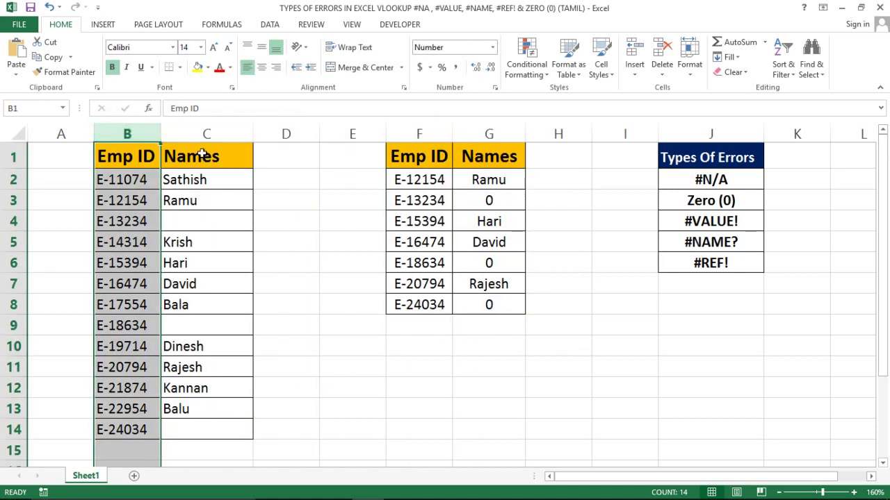
key(shift+Right)
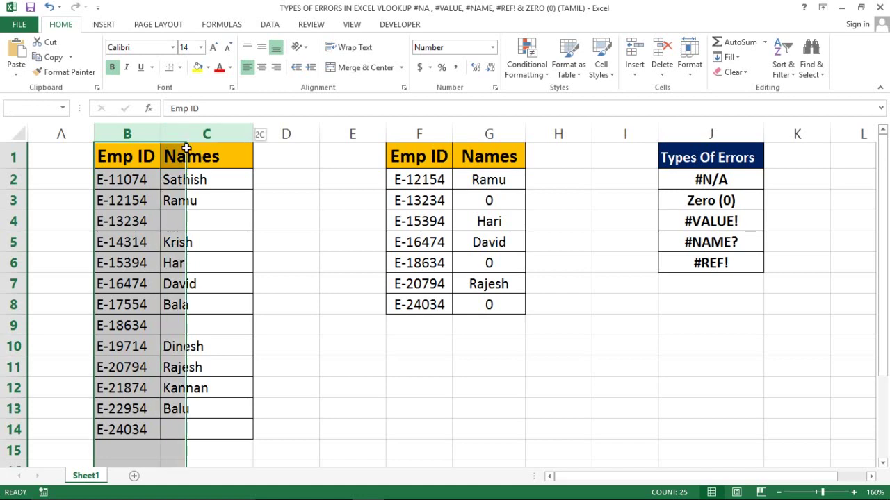
click(198, 135)
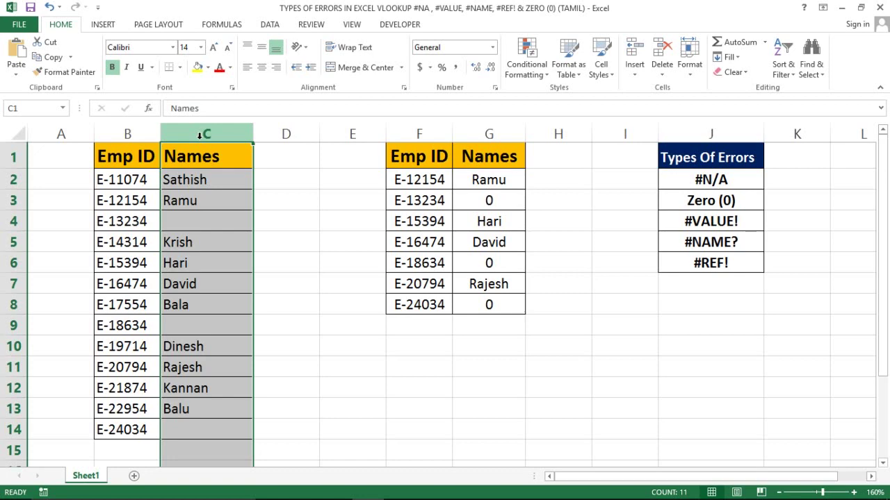
click(490, 198)
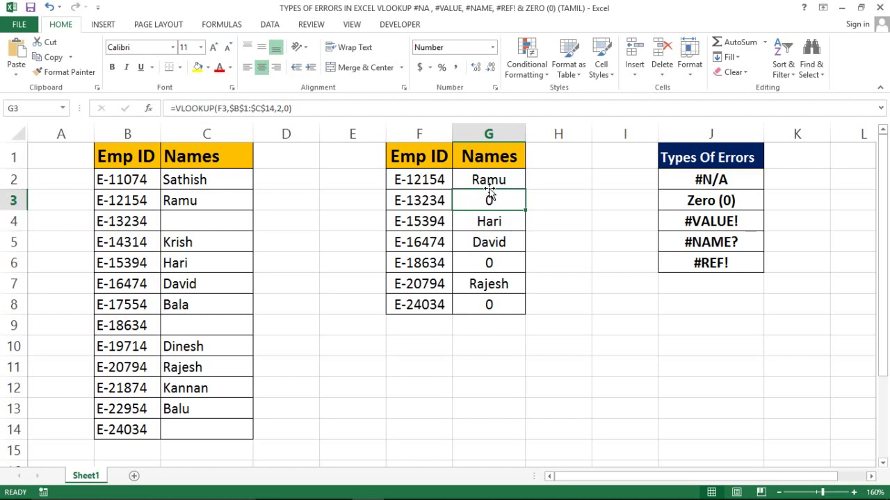
click(716, 179)
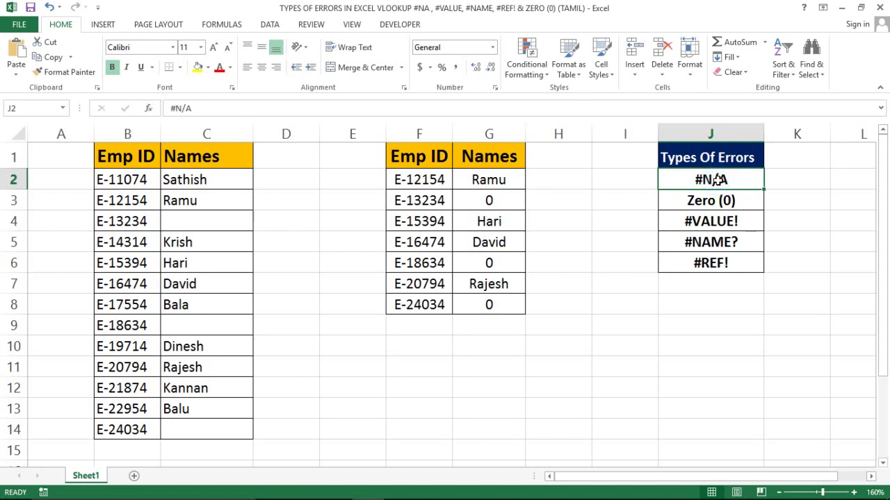
key(Down)
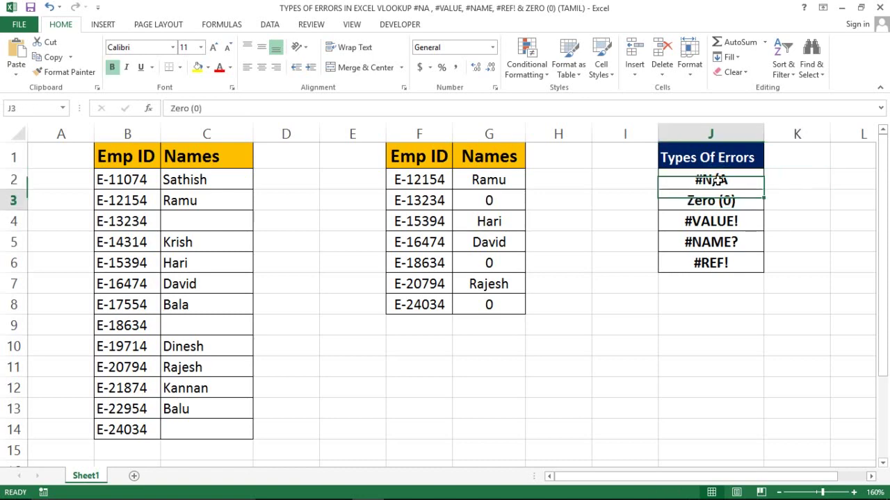
key(Right)
key(Left)
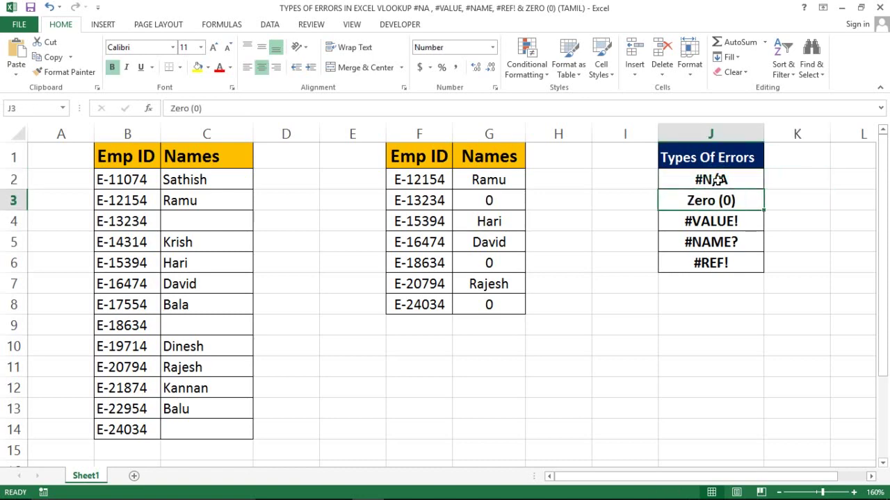
key(shift+Right)
key(shift+Left)
click(622, 225)
click(703, 222)
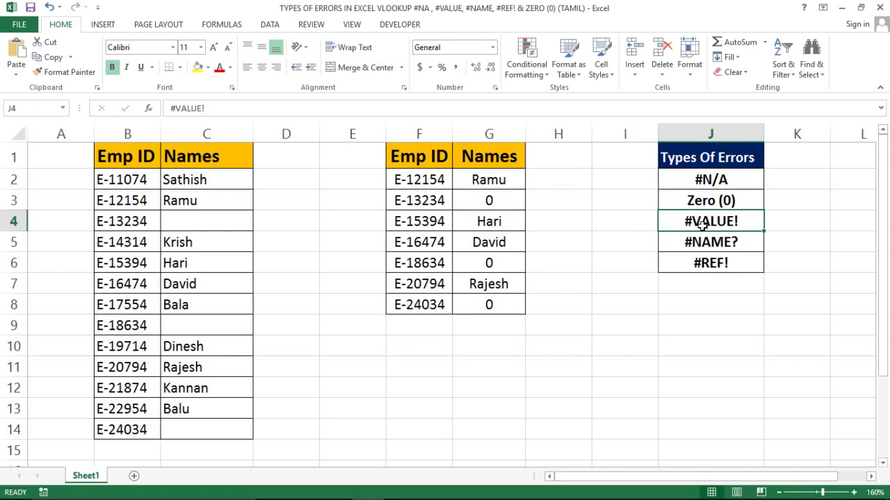
click(593, 227)
click(498, 182)
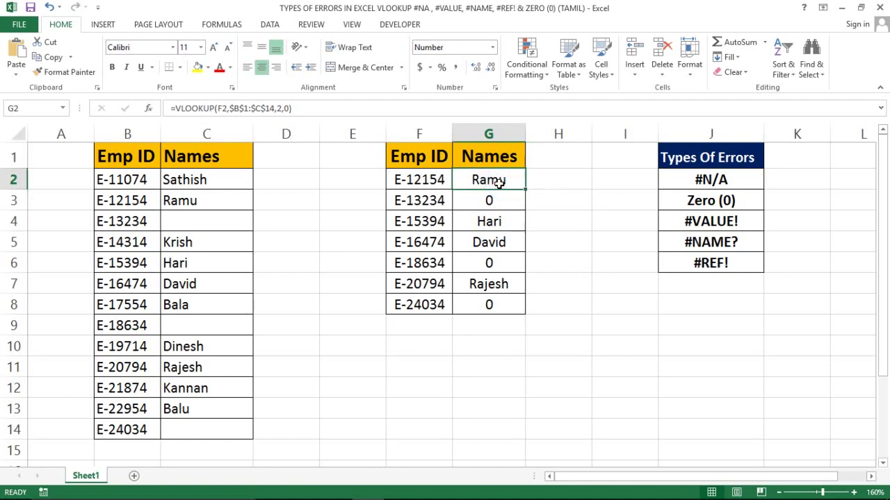
- Clear the lookup results from G2:G8
key(ctrl+shift+Down)
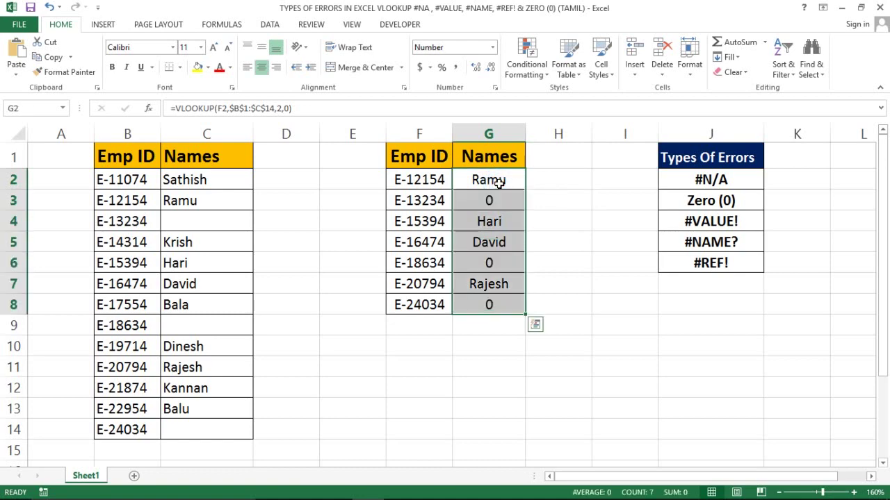
key(Delete)
click(498, 183)
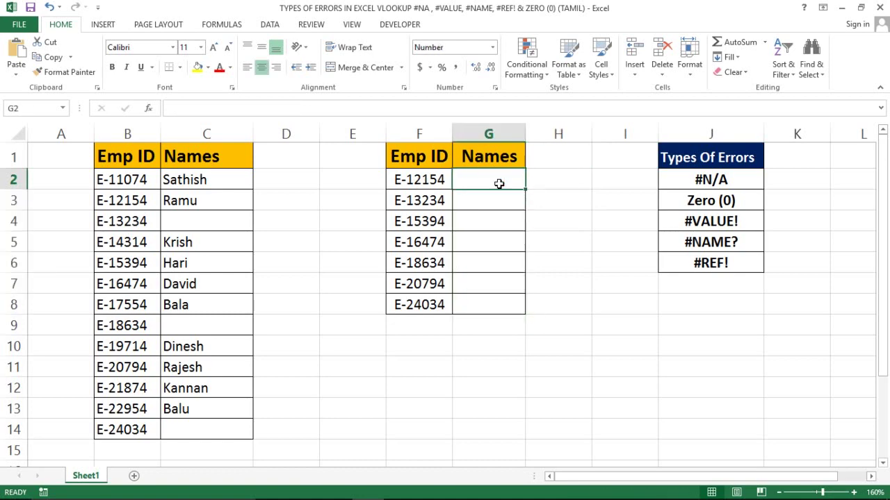
- Start a VLOOKUP in G2 referencing B2:C14, then abandon it
text(=vl)
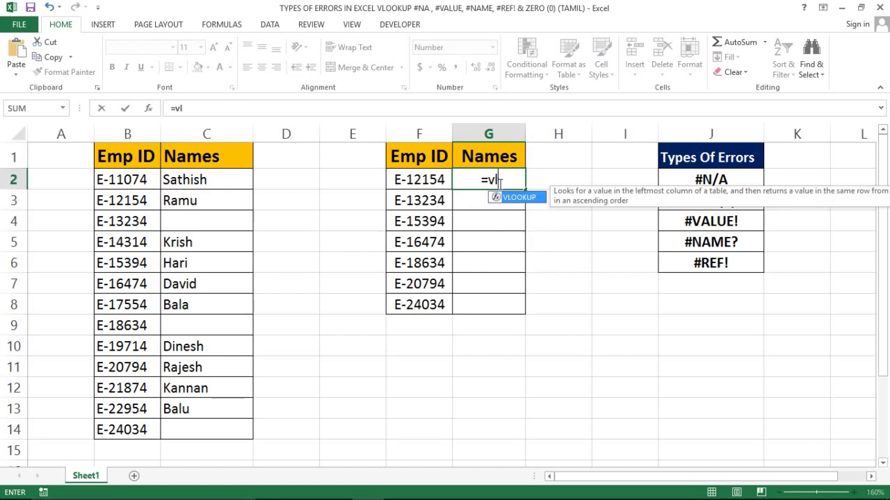
key(Tab)
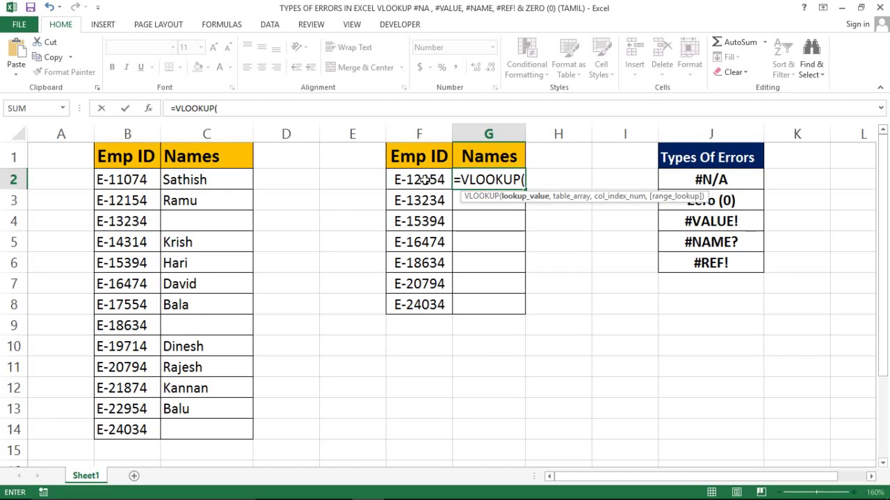
click(109, 175)
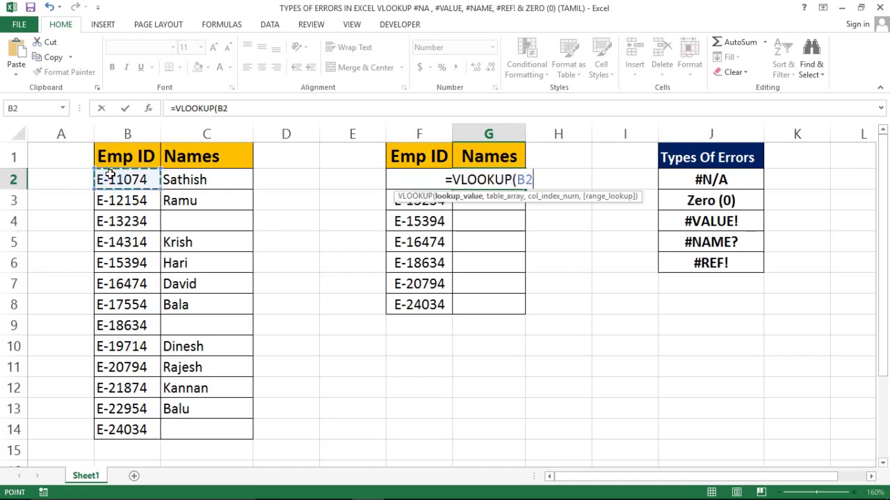
key(shift+Right)
key(ctrl+shift+Down)
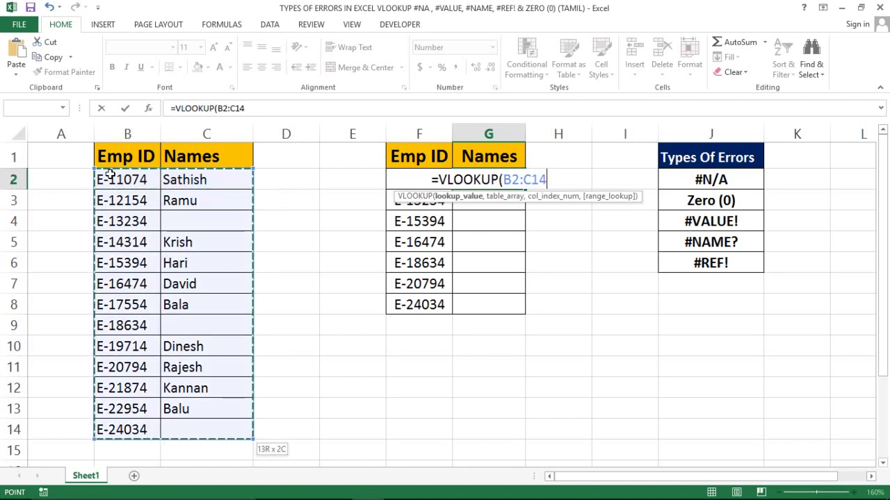
key(Escape)
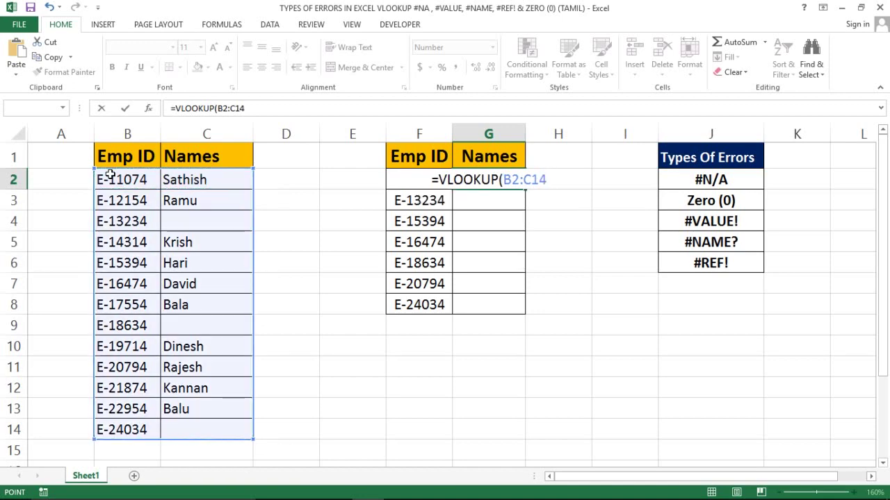
- Move to the blank employee name cells in column C and clear the selected cell
key(Right)
key(Left)
key(Left)
key(Left)
key(Down)
key(Down)
key(Left)
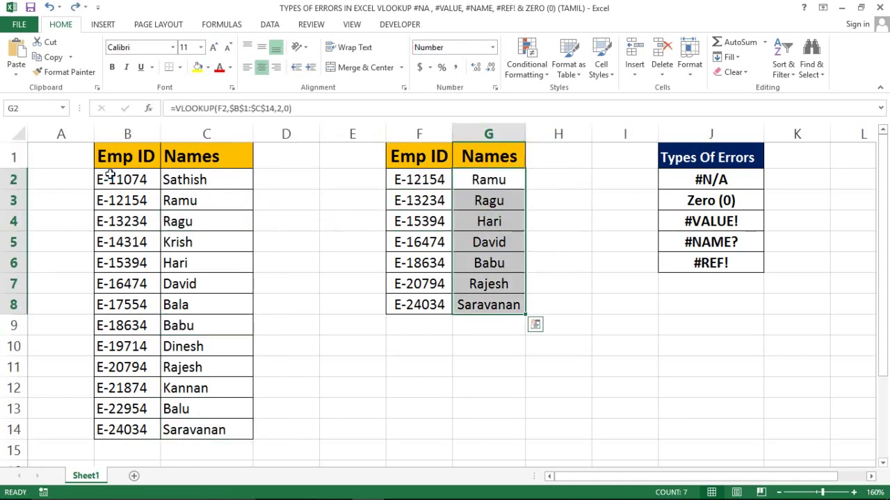
key(Delete)
- Enter =VLOOKUP($B$1:$C$14,2,0) in G2 and fill it to G8, producing #VALUE! errors
text(=vl)
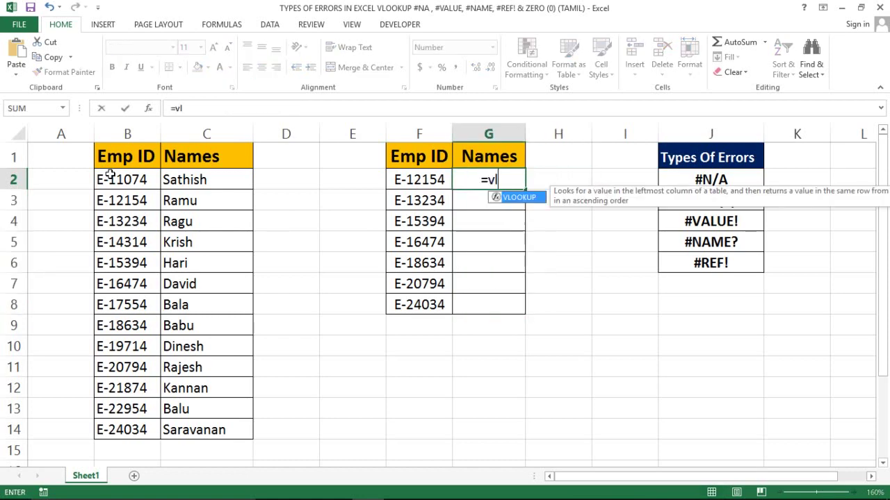
key(Tab)
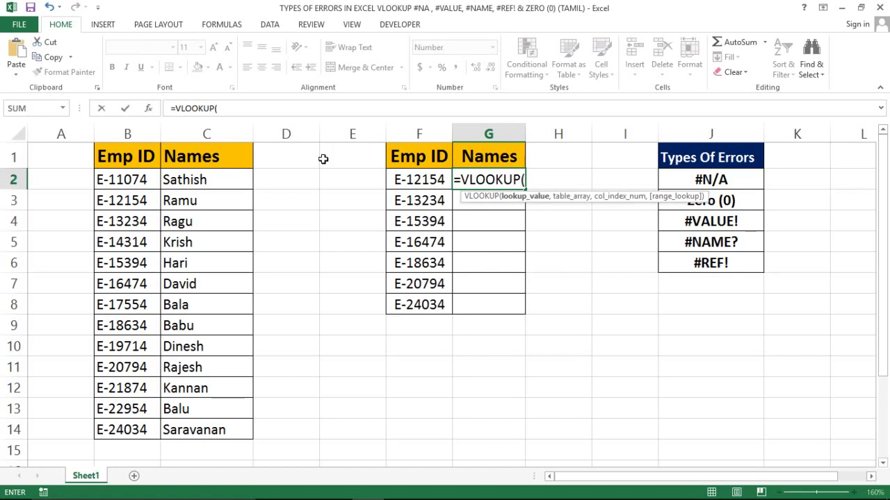
drag(110, 146, 206, 156)
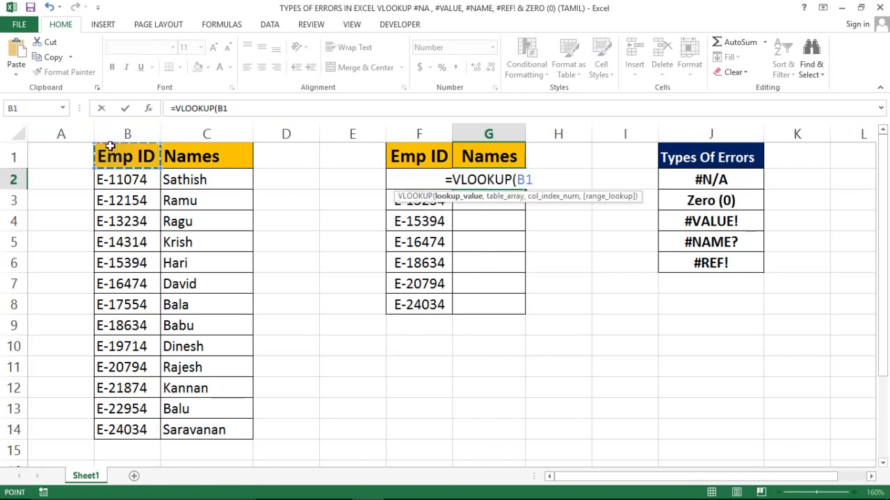
key(ctrl+shift+Down)
key(F4)
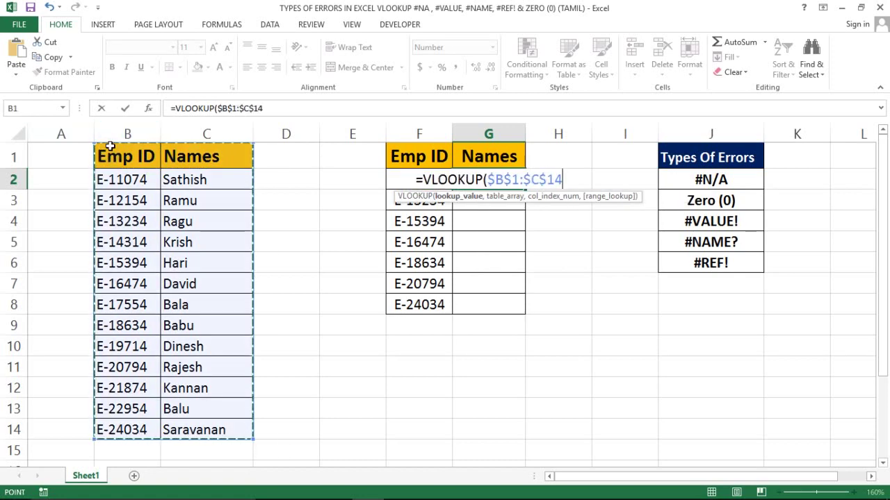
text(,)
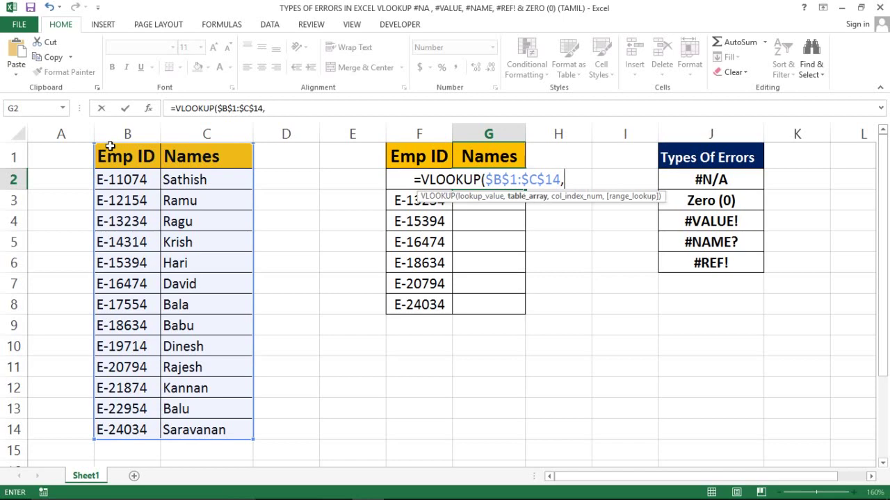
text(2,0)
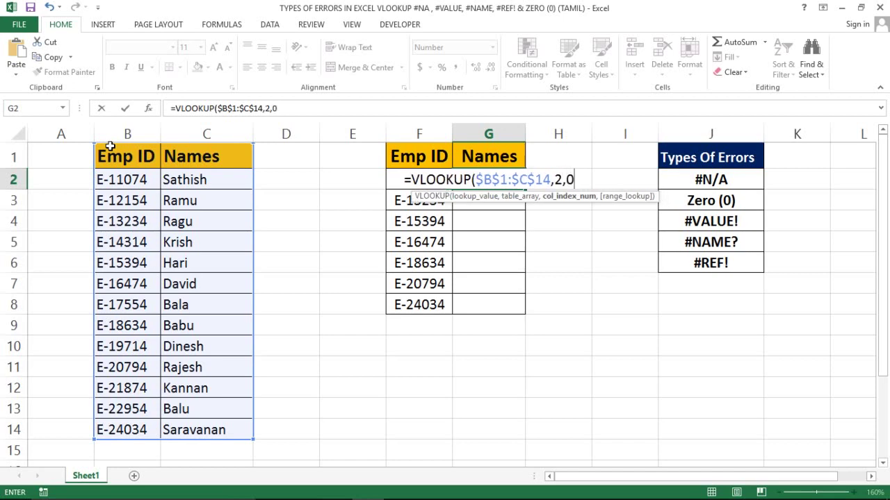
text())
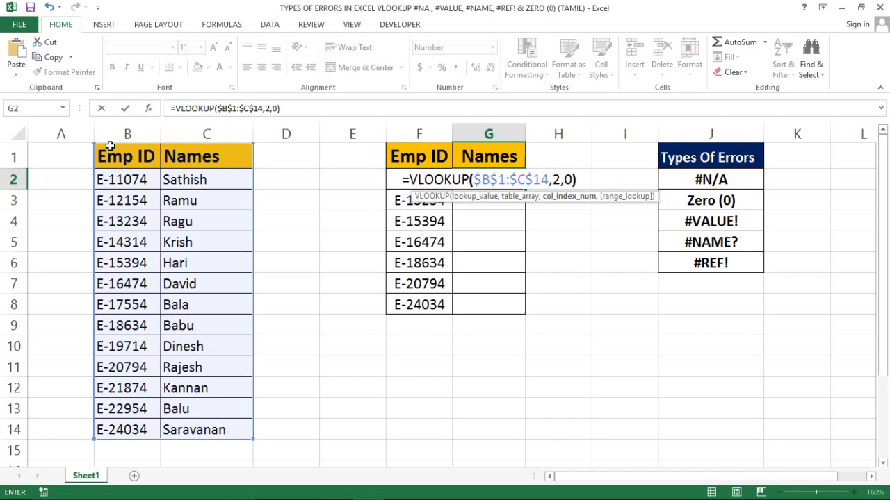
key(Return)
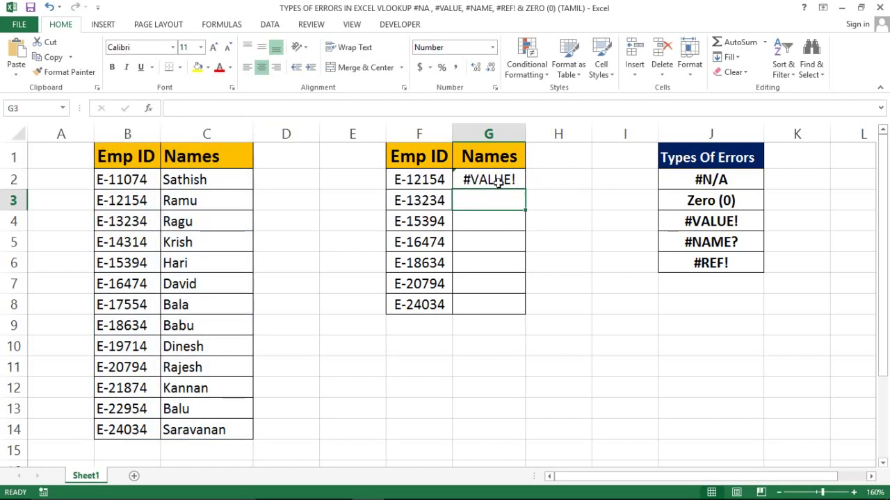
click(497, 182)
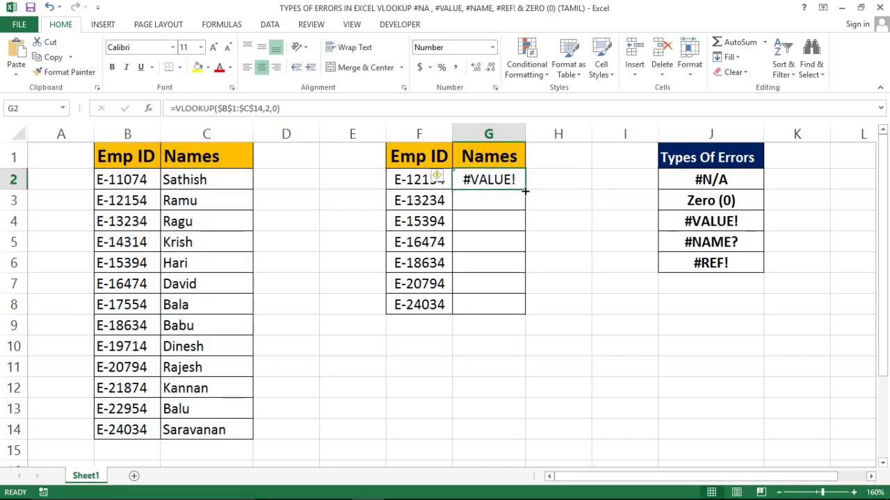
double_click(526, 190)
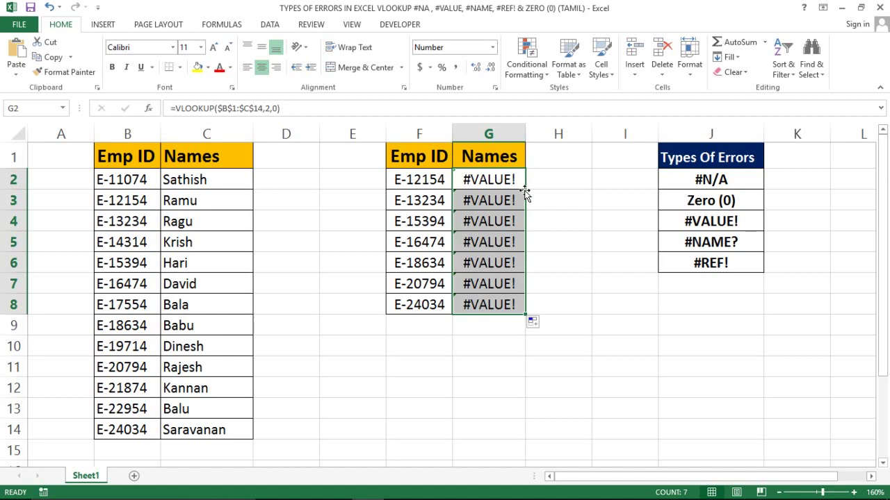
click(436, 180)
- Inspect G2's formula, then clear the #VALUE! results from G2:G8
click(496, 184)
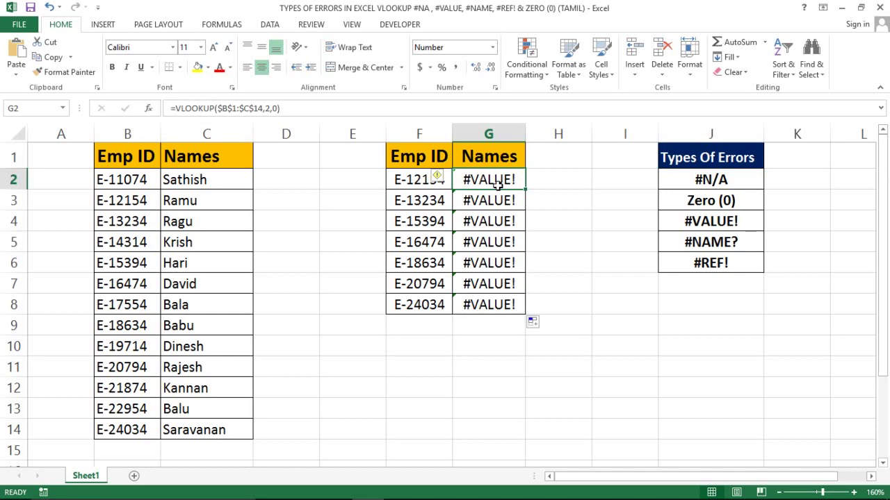
double_click(498, 184)
click(474, 179)
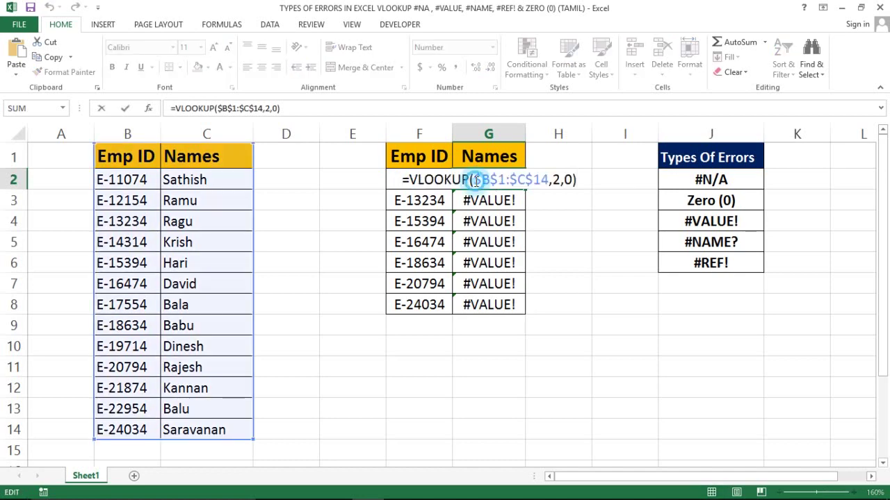
key(Escape)
key(Right)
click(473, 180)
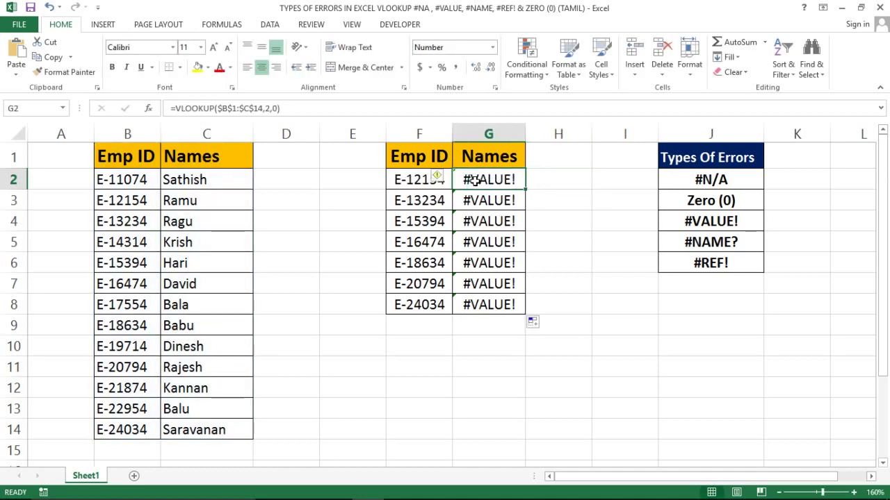
key(ctrl+shift+Down)
key(Delete)
- Enter =VLOOKUP(F2,$B$1:$C$14,2,0) in G2 and fill it to G8, showing Ramu through Saravanan
click(475, 181)
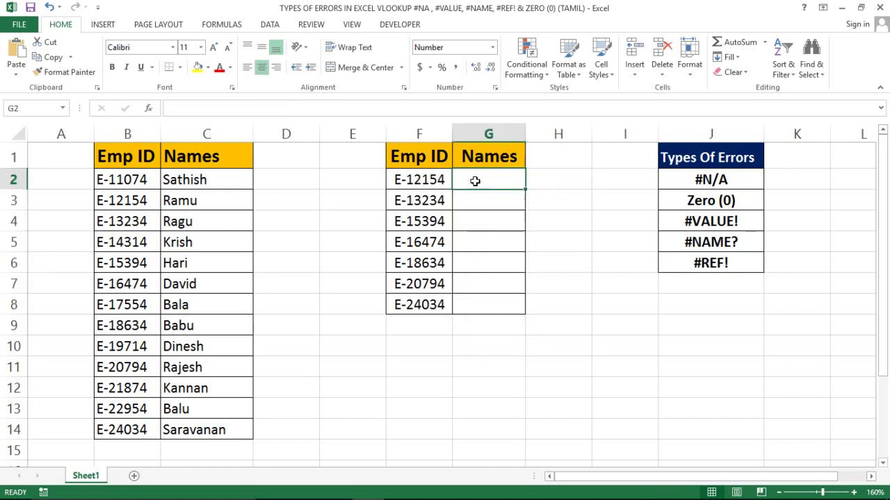
text(=VLOOKUP()
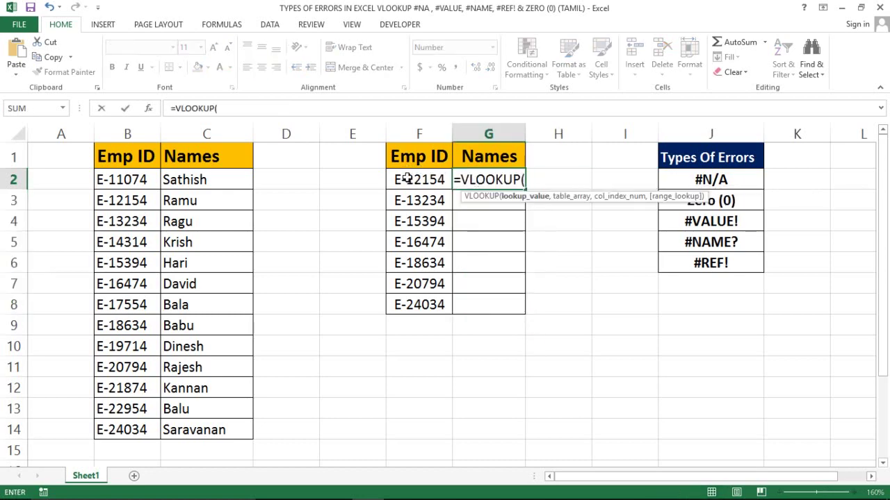
click(407, 178)
text(,)
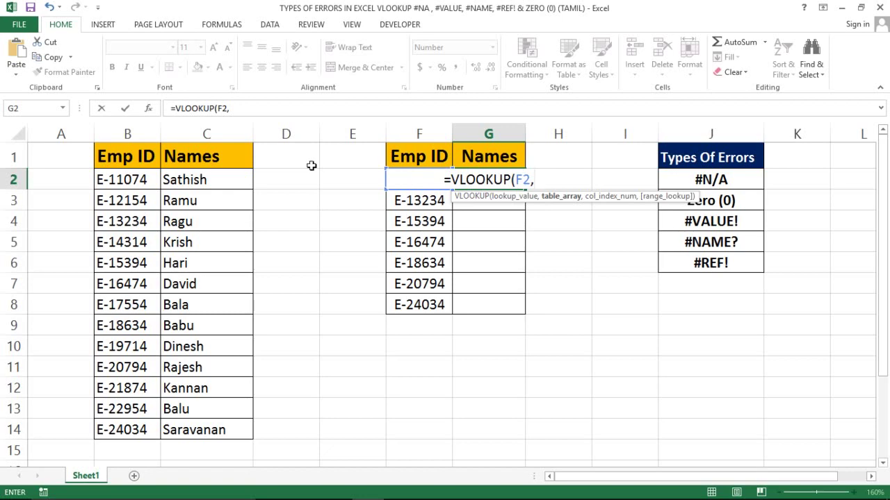
click(141, 160)
key(ctrl+shift+Right)
key(ctrl+shift+Down)
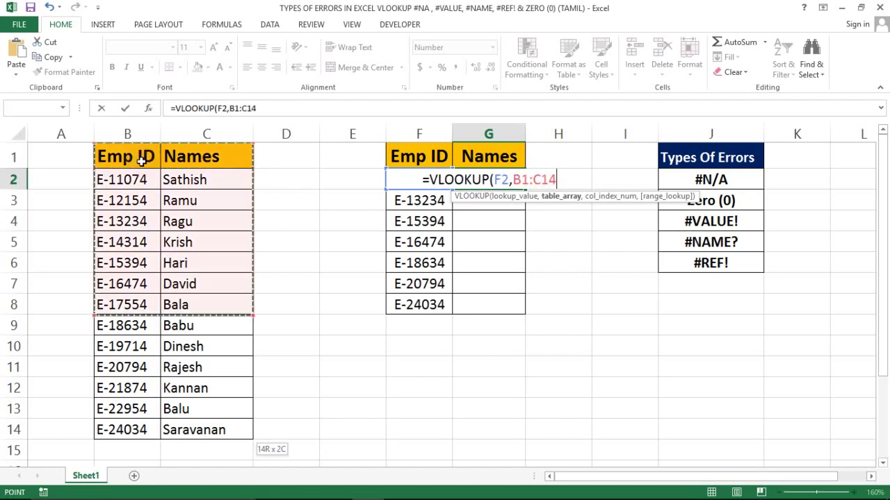
key(F4)
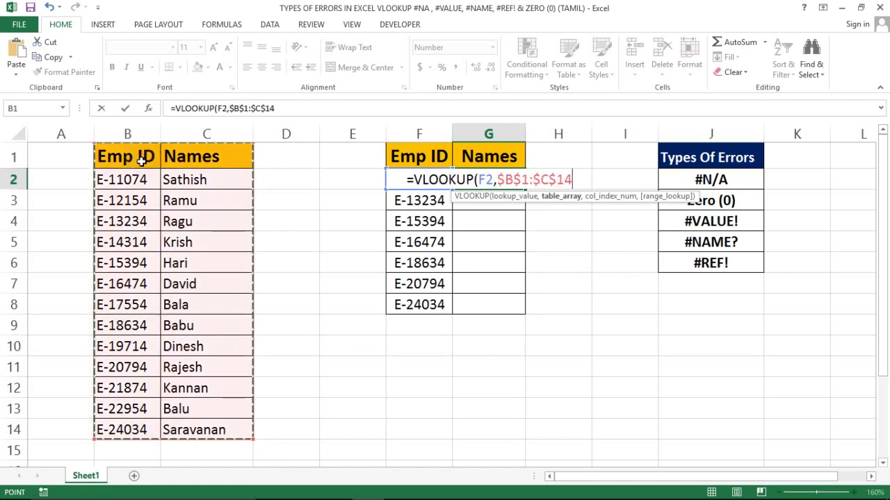
text(,2,0)
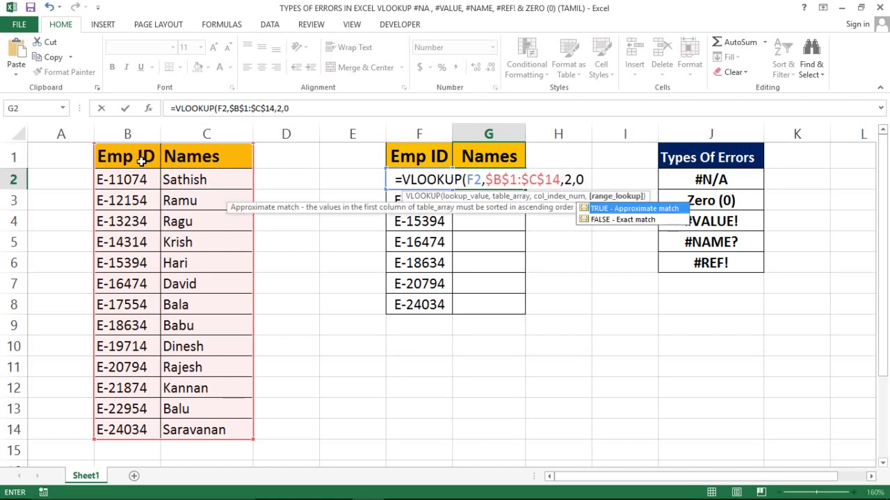
text())
key(Return)
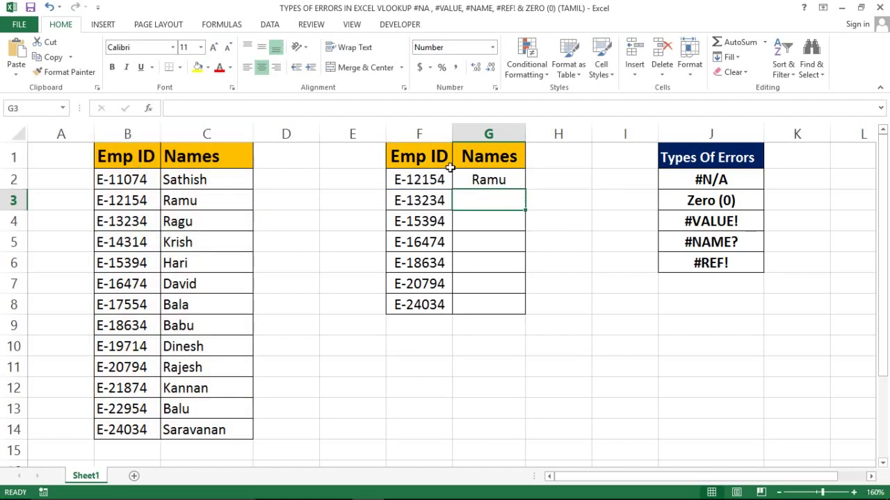
click(479, 180)
double_click(522, 189)
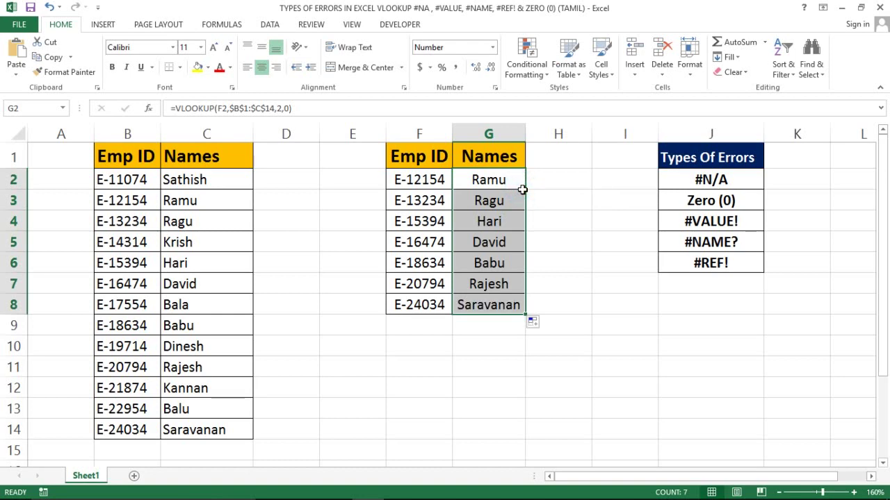
click(480, 179)
- Change G2's column index to -2 and fill it to G8, giving #VALUE! errors
double_click(488, 179)
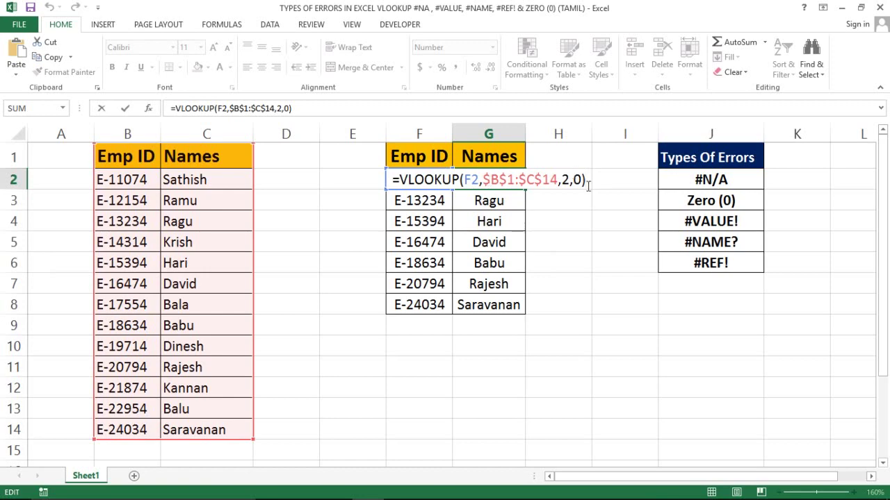
click(565, 180)
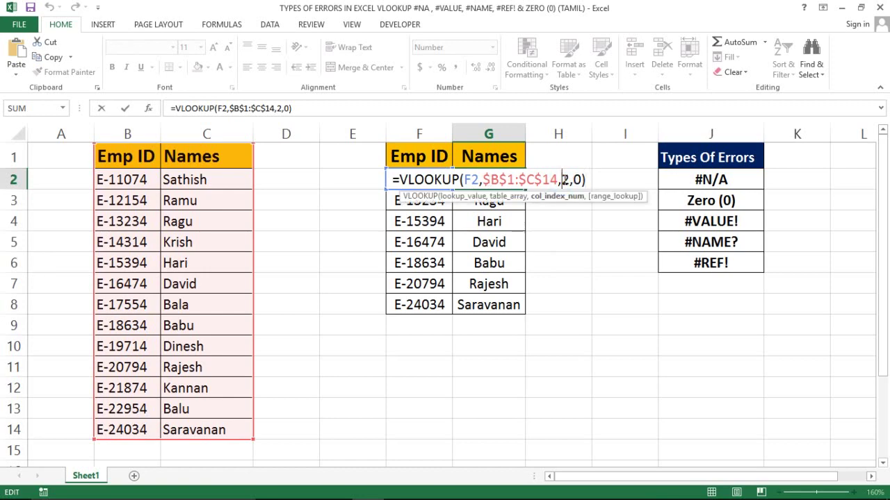
text(-)
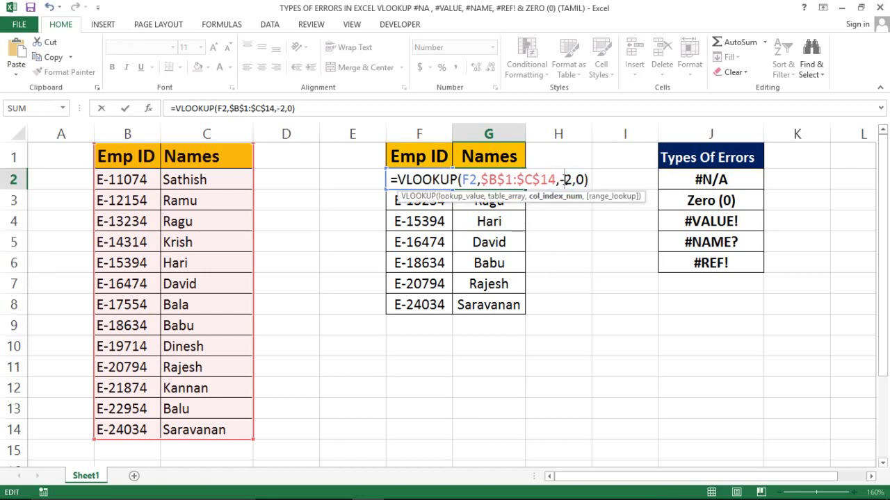
key(Return)
click(473, 179)
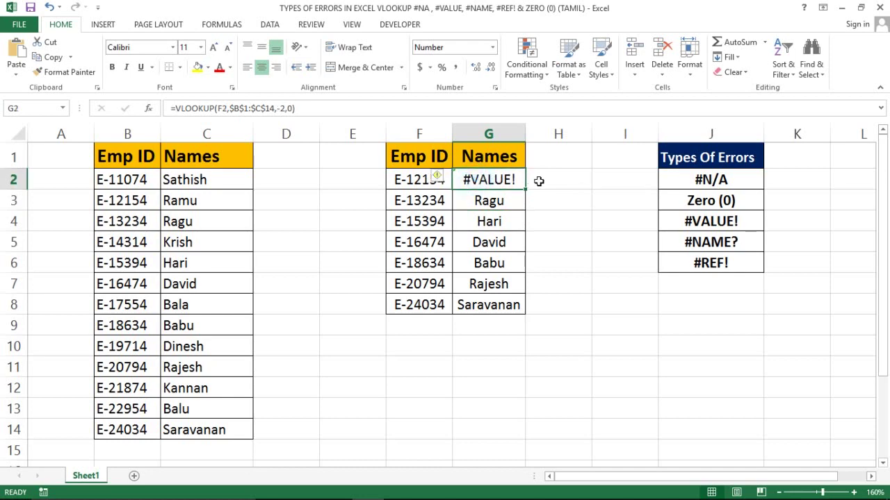
double_click(527, 190)
- Change G2's column index from -2 to -1
double_click(506, 178)
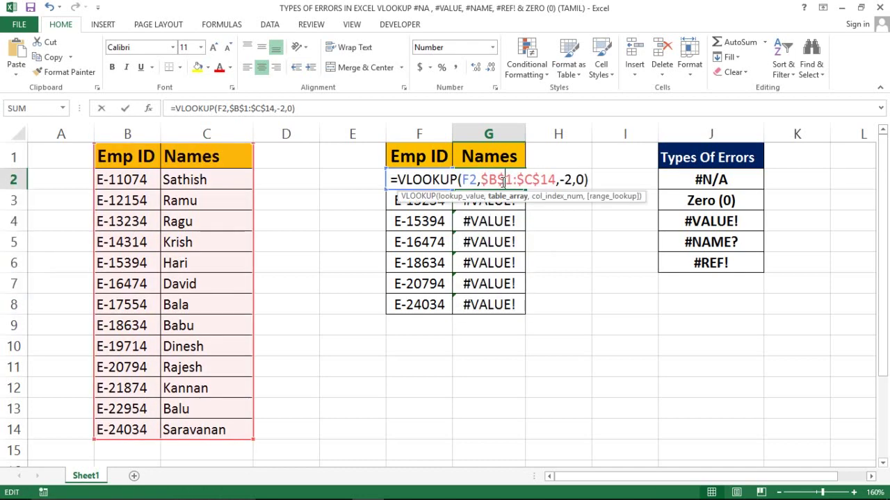
click(566, 180)
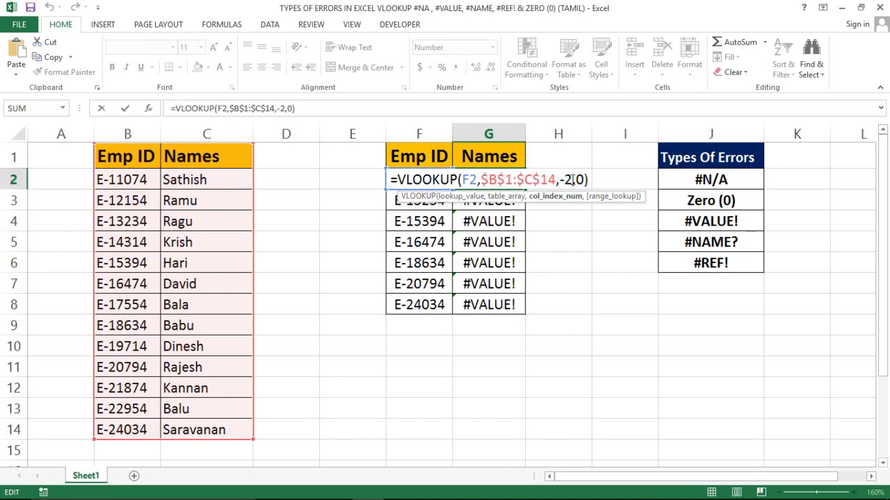
key(Delete)
text(1)
key(Return)
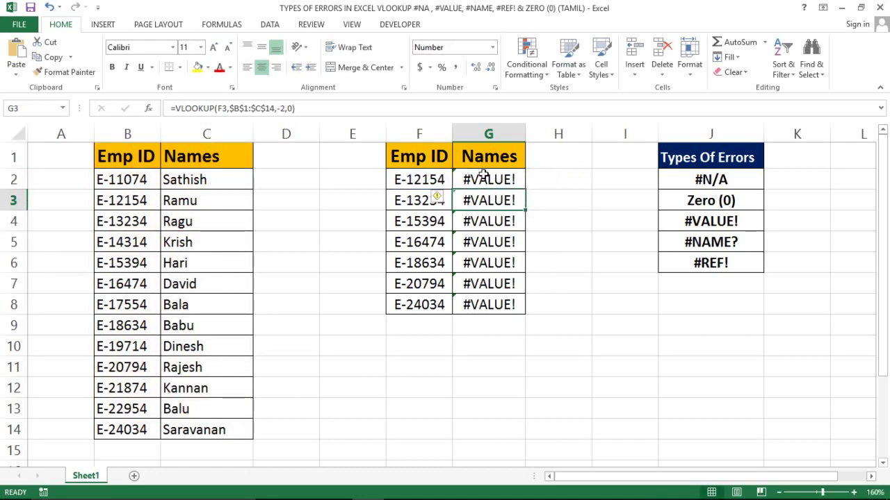
- Clear the #VALUE! results from G2:G8
click(485, 177)
click(532, 178)
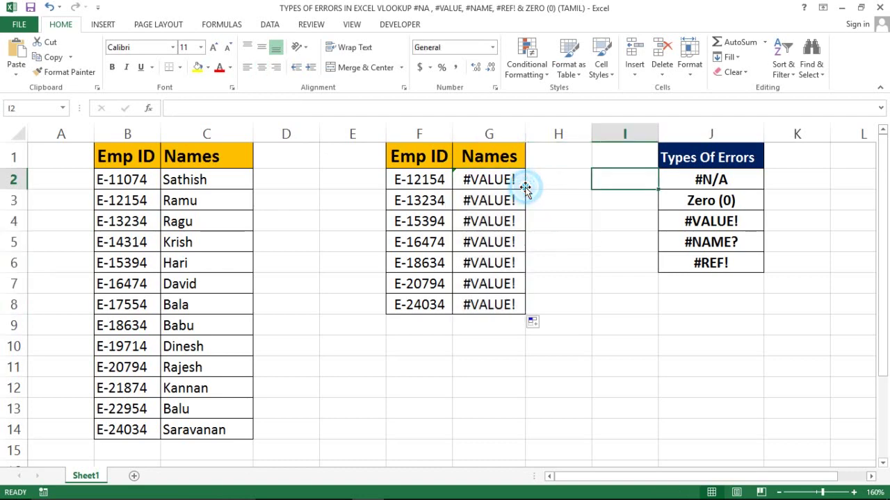
click(511, 181)
key(shift+Down)
key(shift+Down)
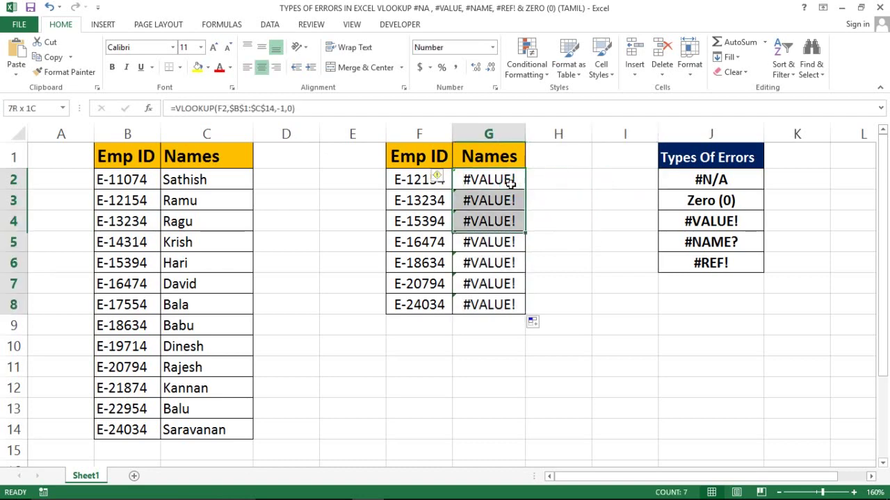
key(shift+Down)
key(shift+Down)
key(shift+Down)
click(511, 182)
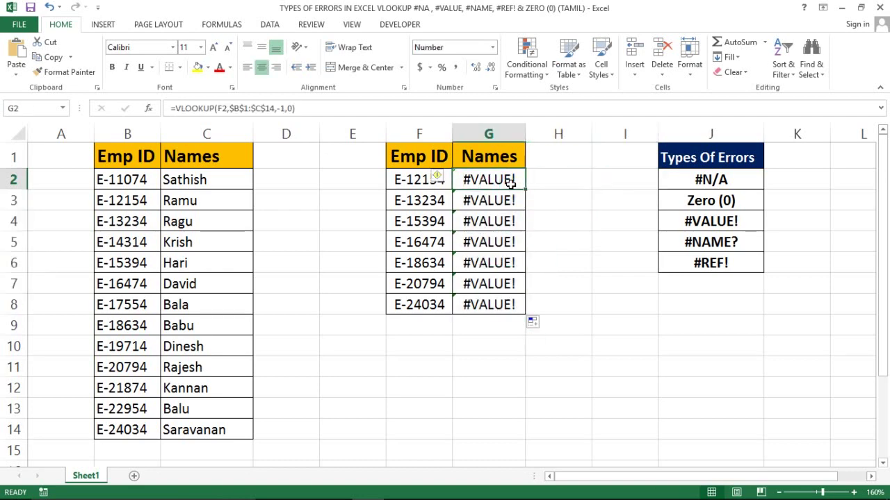
key(ctrl+shift+Down)
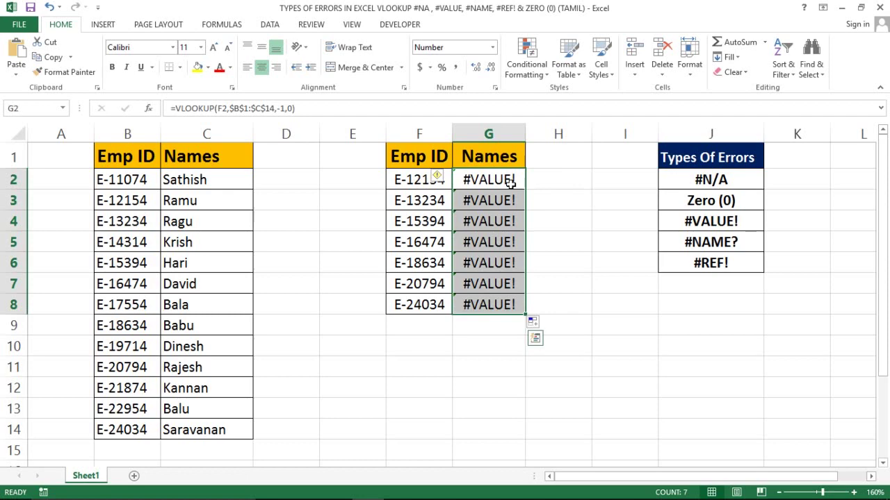
key(Delete)
- Enter the misspelled formula =vlokup(F2,$B$1:$C$14,2,0) in G2
key(Right)
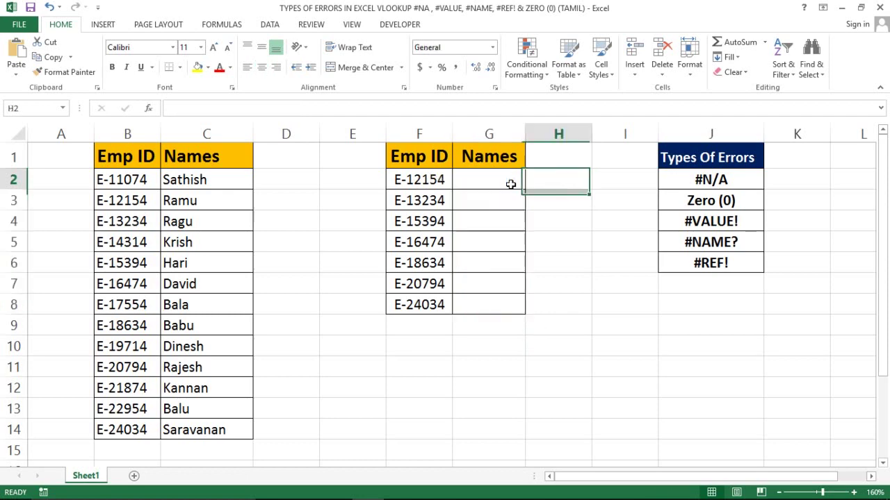
key(Right)
key(Right)
key(Down)
key(Down)
key(Down)
key(Left)
key(Left)
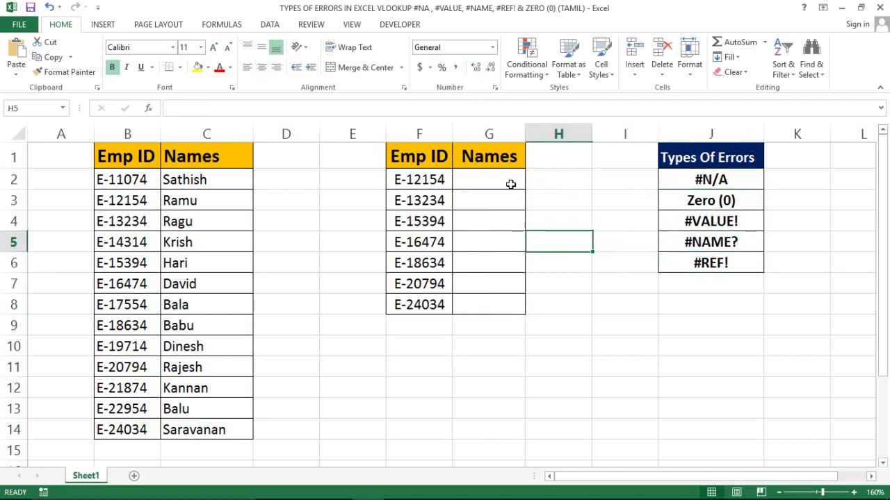
key(Left)
key(Up)
key(Up)
key(Up)
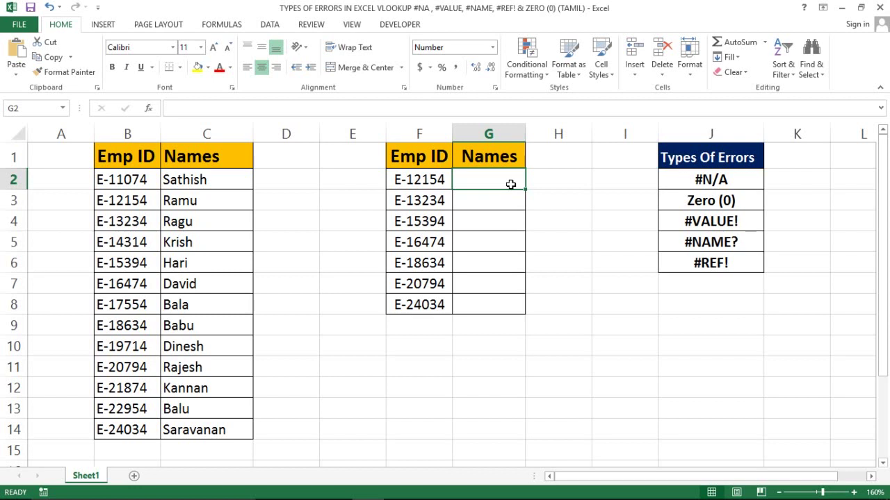
text(=)
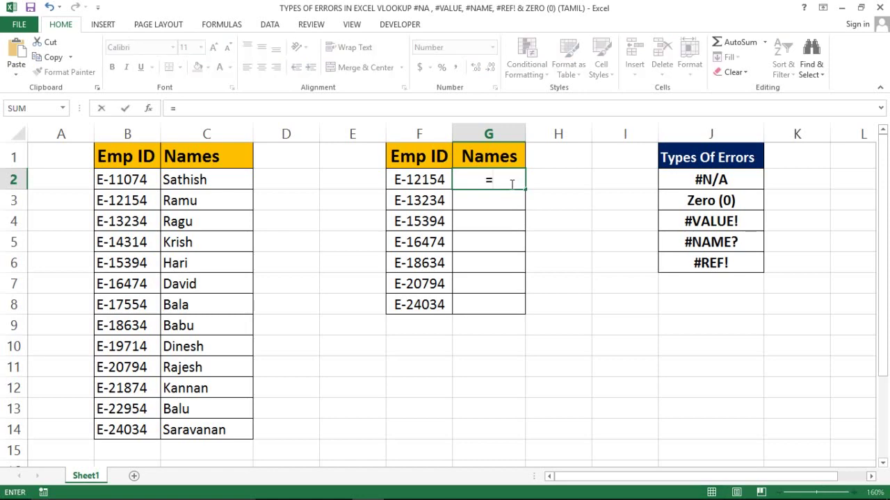
text(vl)
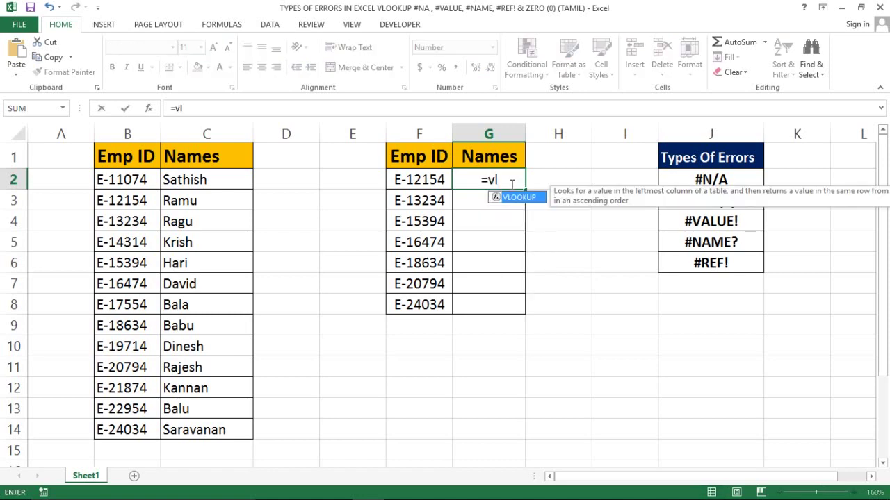
text(oku)
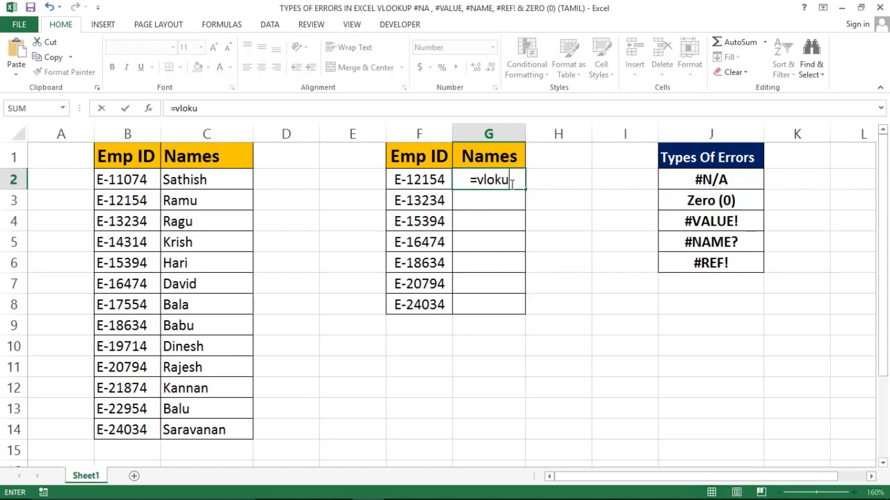
text(p)
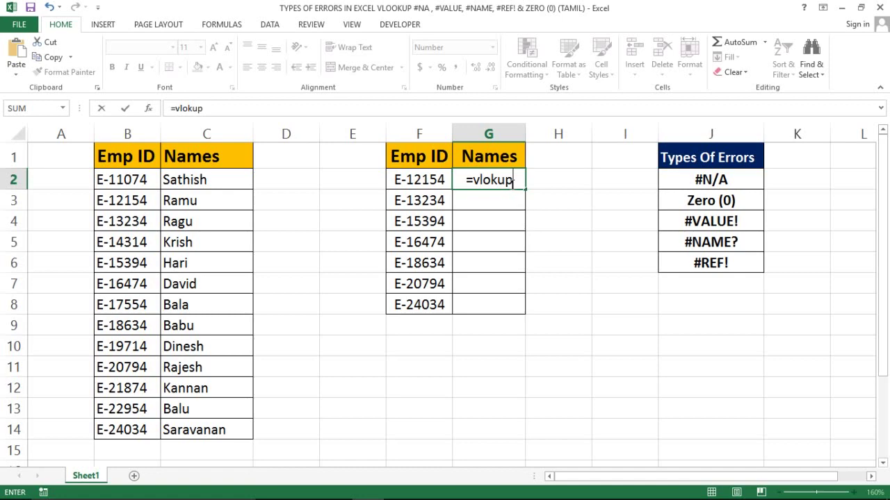
text(()
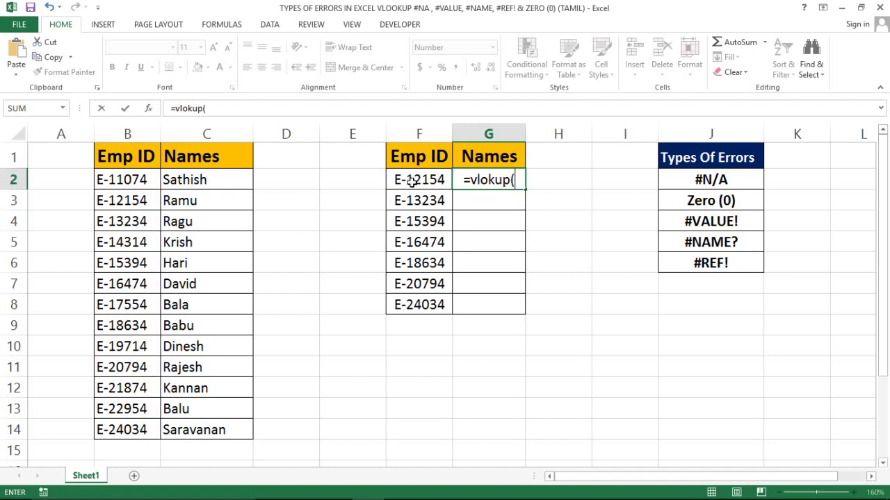
click(411, 181)
text(,)
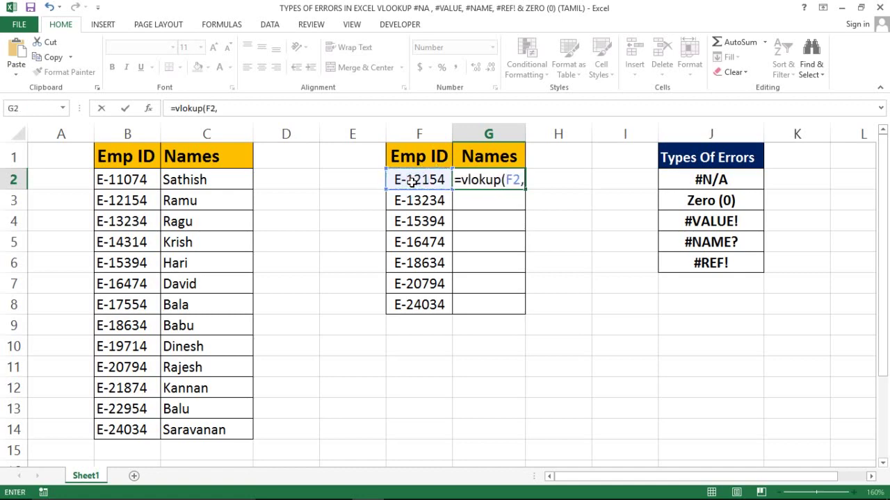
drag(153, 158, 207, 159)
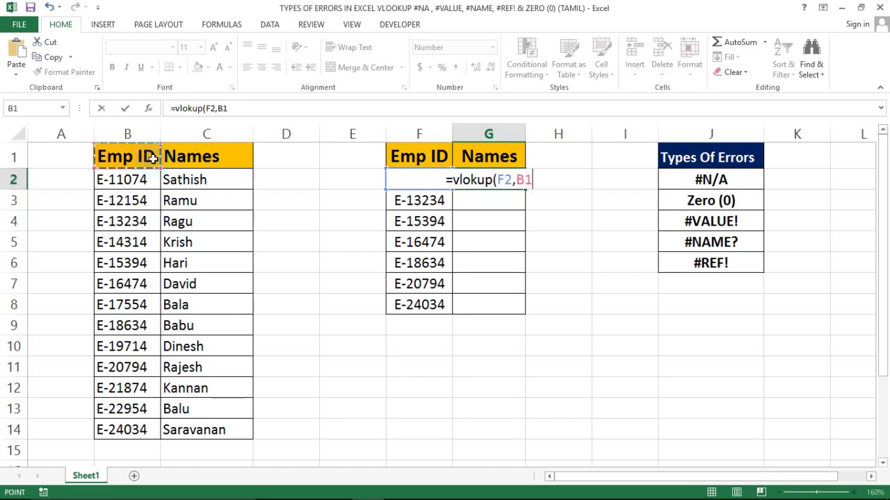
key(ctrl+shift+Down)
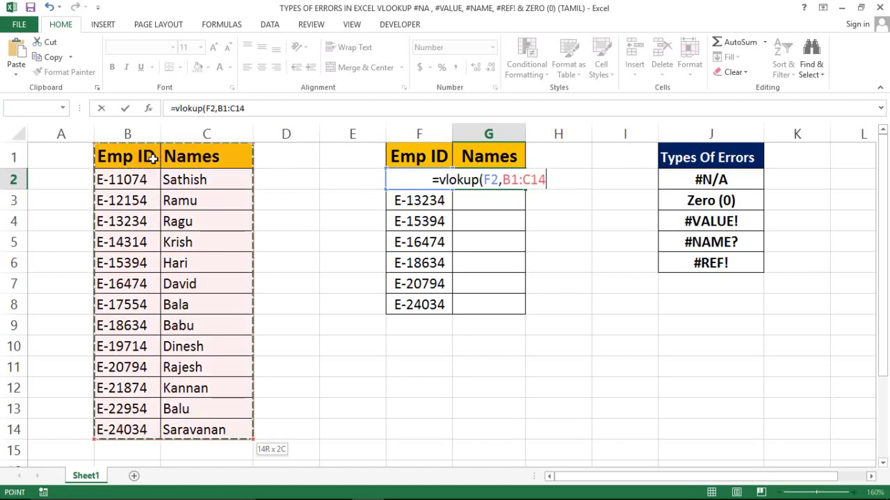
key(F4)
text(,2)
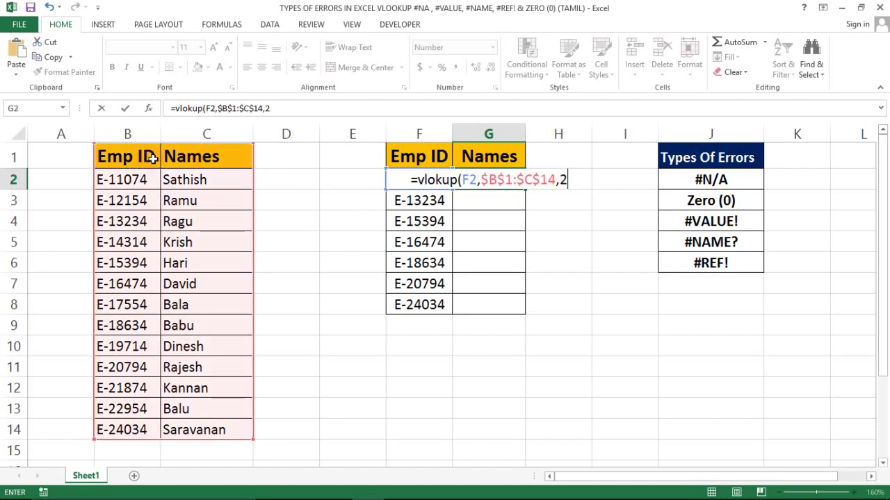
text(,0)
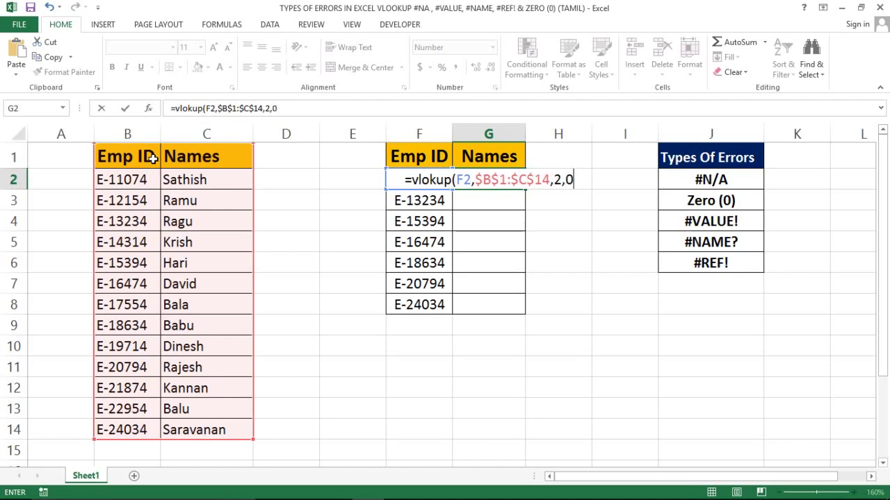
text())
key(Return)
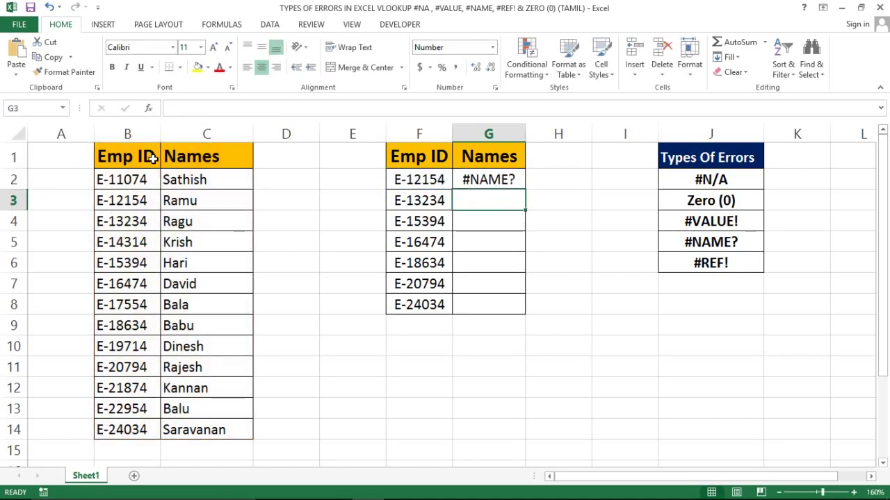
- Fill the vlokup formula down to G8 so every Names cell shows #NAME?
click(485, 179)
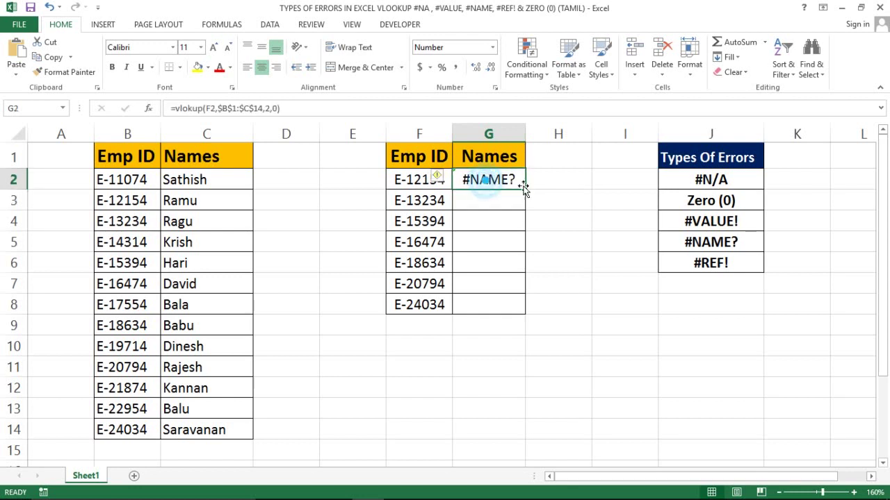
double_click(524, 189)
click(488, 178)
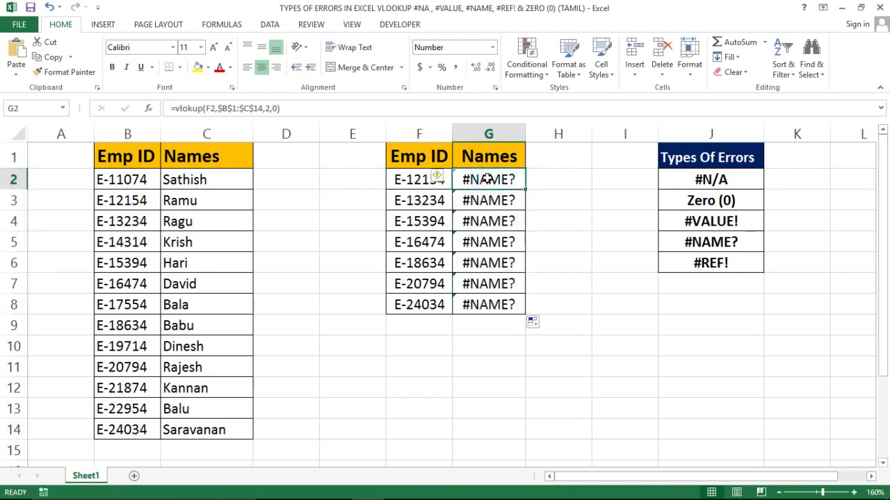
double_click(488, 180)
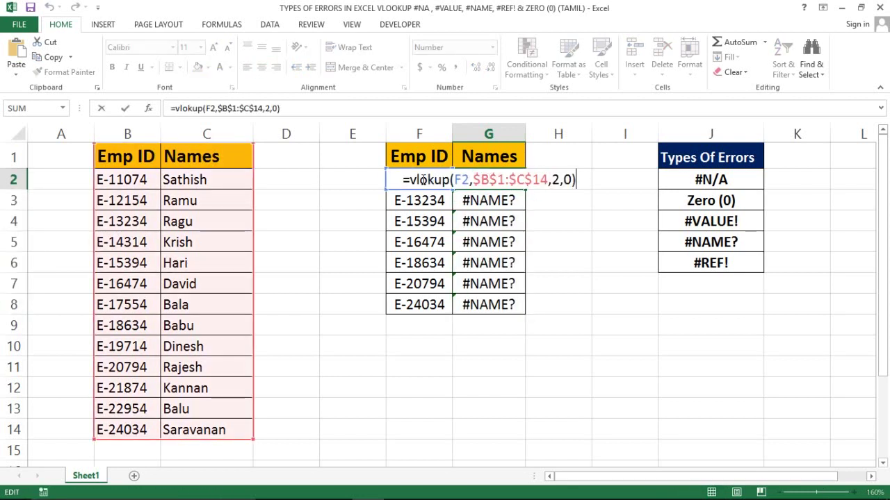
- Correct vlokup to vlookup in G2 and refill G2:G8 with names Ramu through Saravanan
double_click(428, 180)
click(429, 179)
text(0)
key(BackSpace)
text(o)
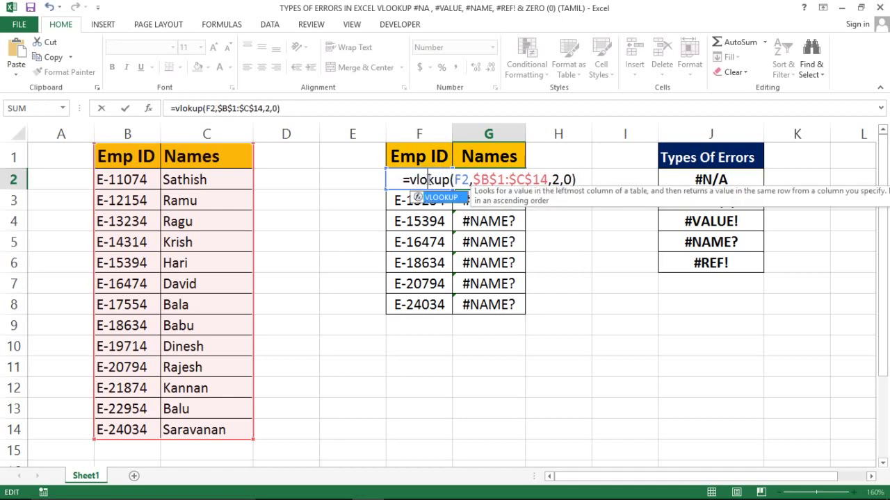
key(Return)
click(493, 179)
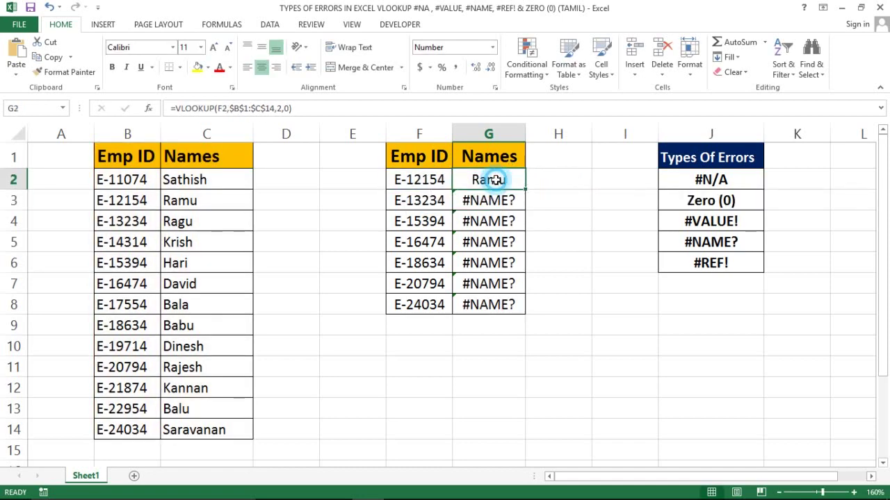
double_click(524, 189)
click(491, 181)
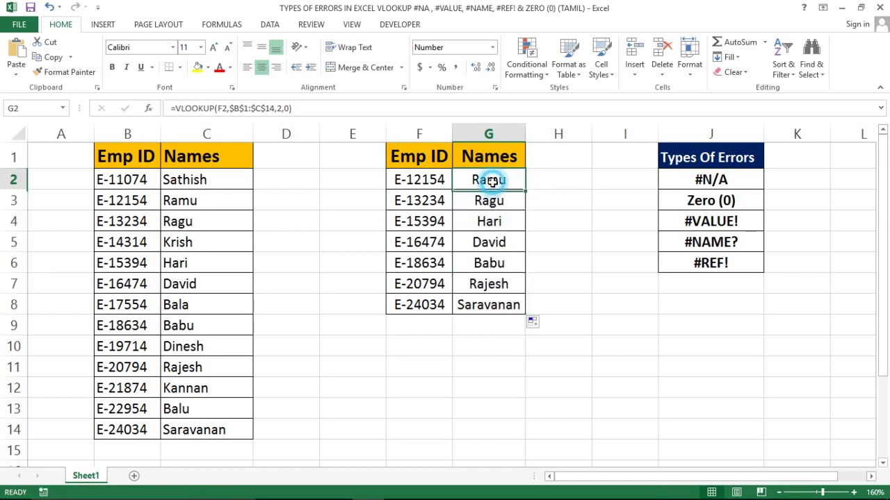
double_click(491, 180)
click(426, 180)
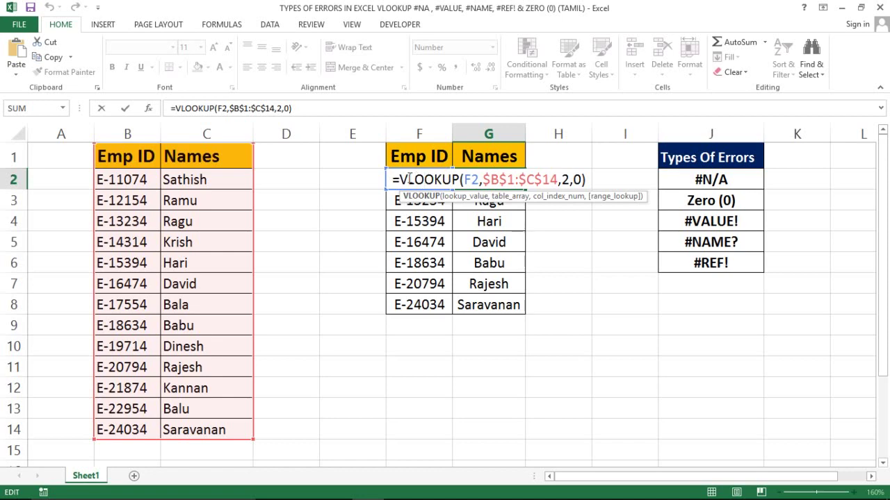
- Insert a space into G2's VLOOKUP name, reject then accept Excel's suggested correction
click(409, 179)
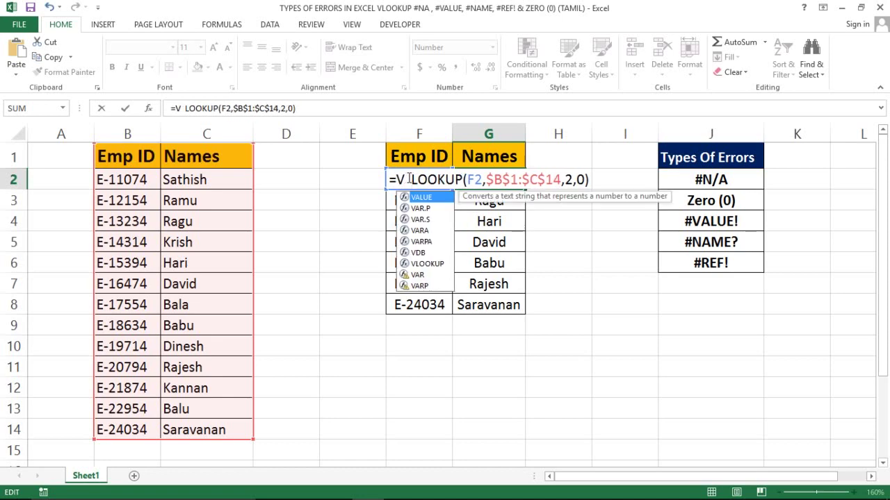
key(Return)
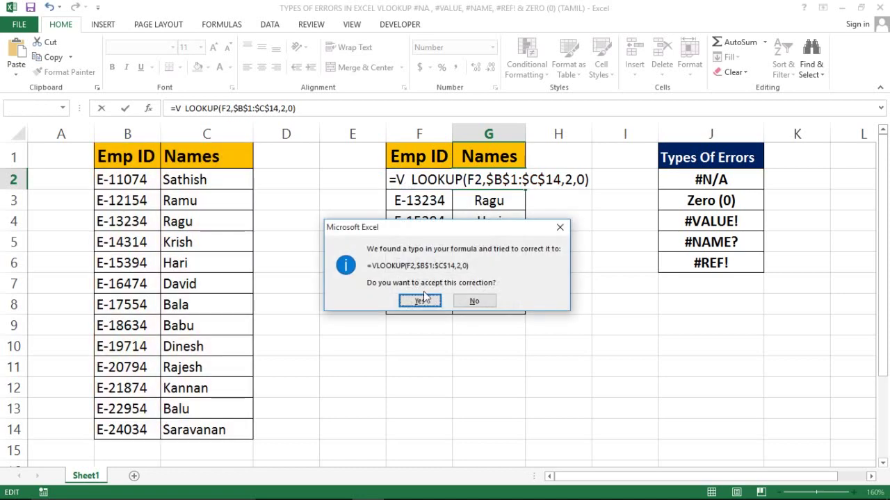
click(473, 300)
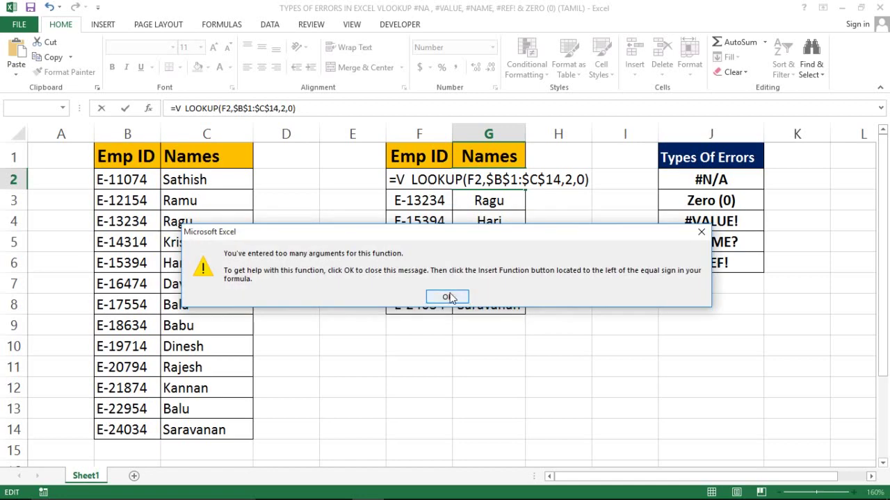
click(452, 297)
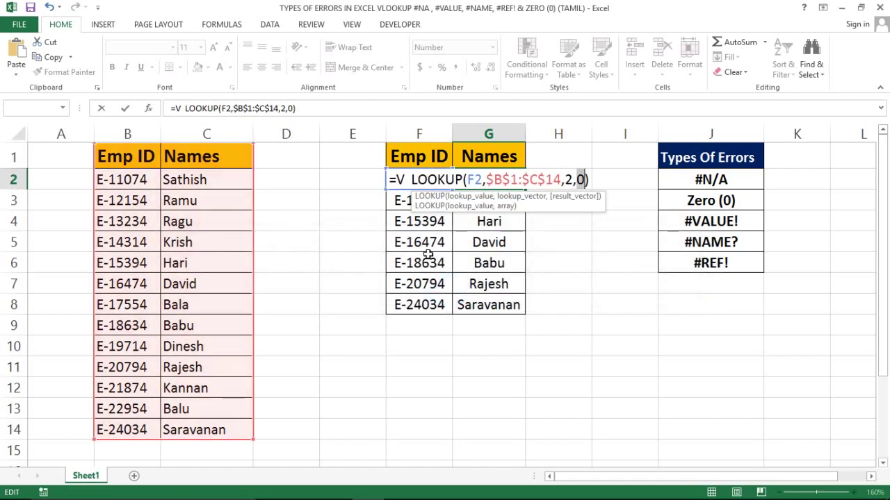
click(590, 180)
key(Return)
key(Return)
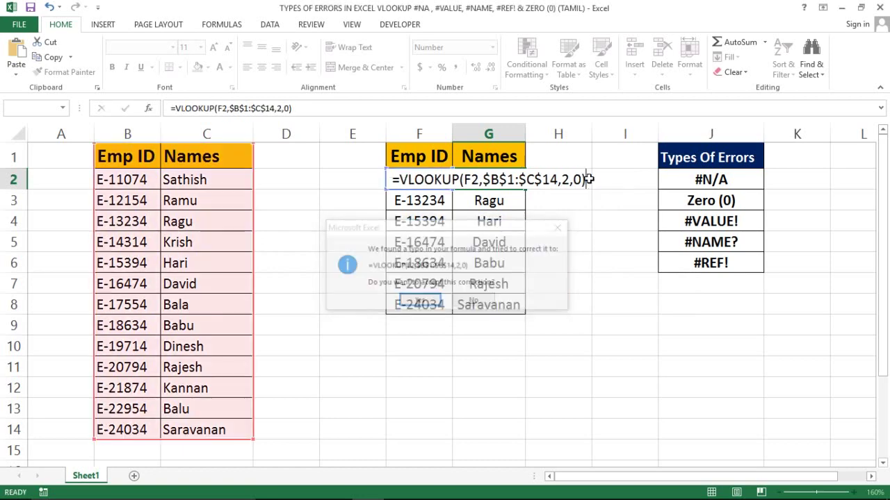
- Delete an O from VLOOKUP in G2 so it returns #NAME?
double_click(495, 178)
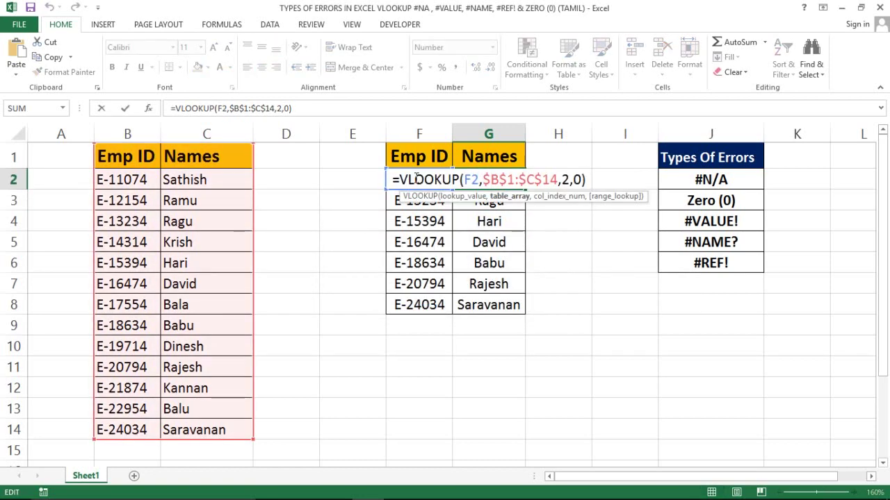
click(429, 179)
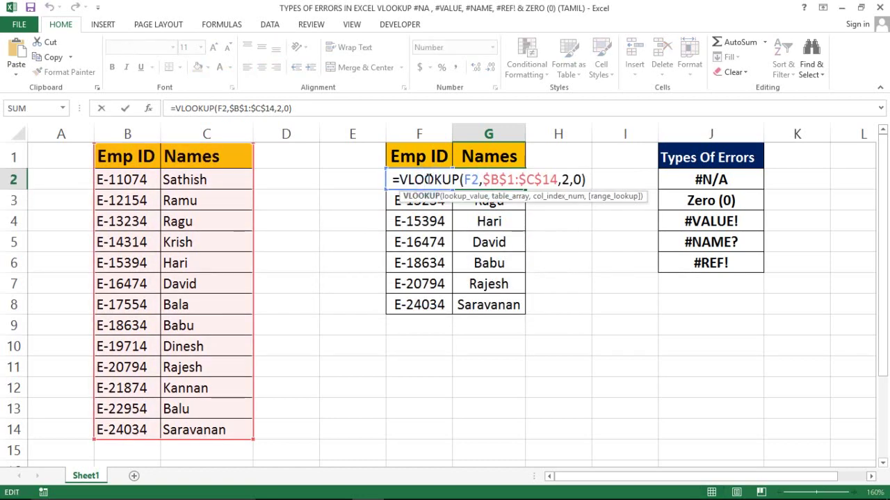
key(BackSpace)
key(Return)
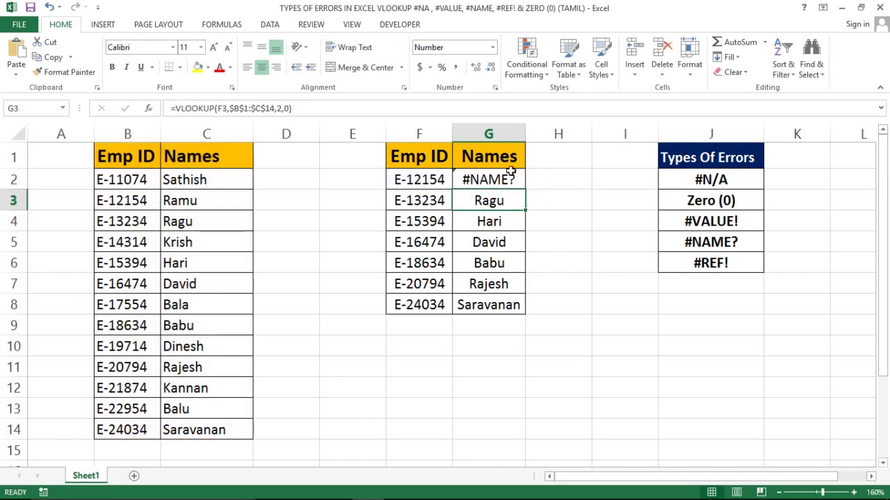
- Fill G2's misspelled formula down to G8 and inspect the broken function name
click(511, 174)
double_click(525, 190)
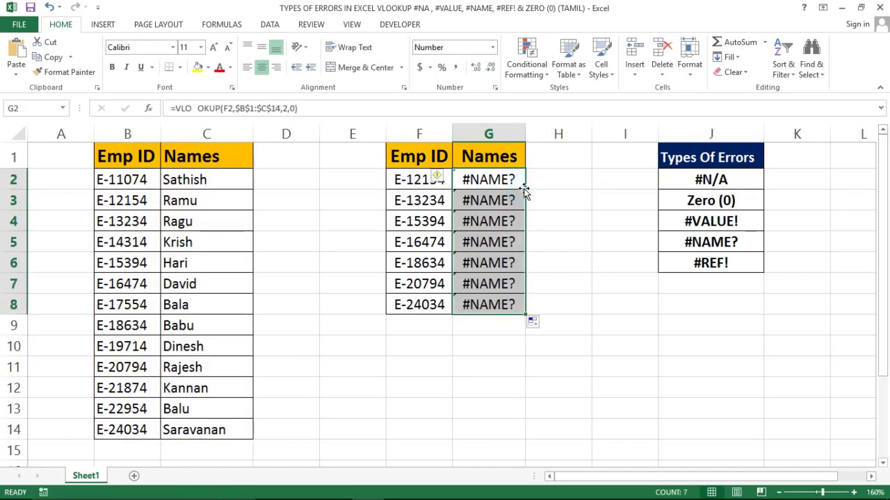
click(456, 183)
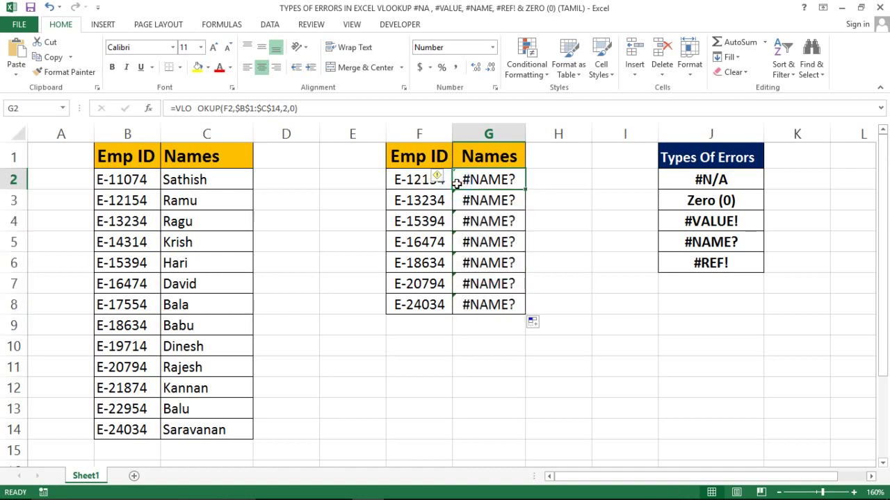
drag(173, 108, 313, 107)
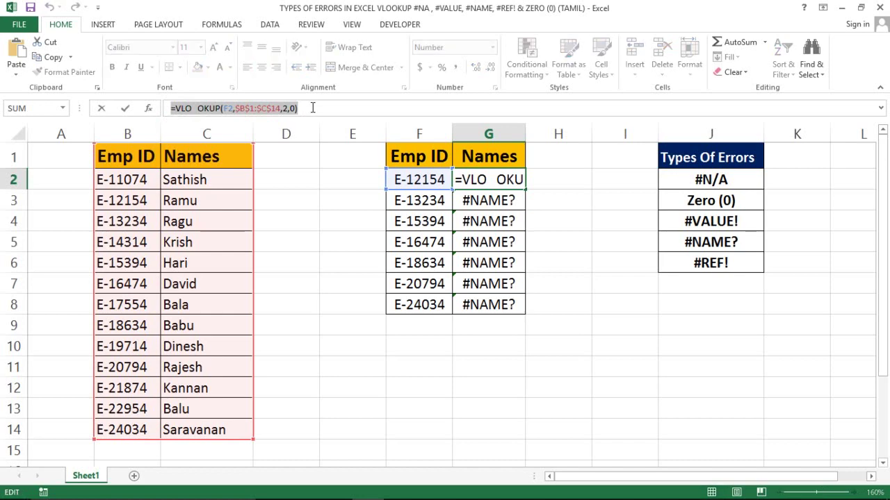
key(Escape)
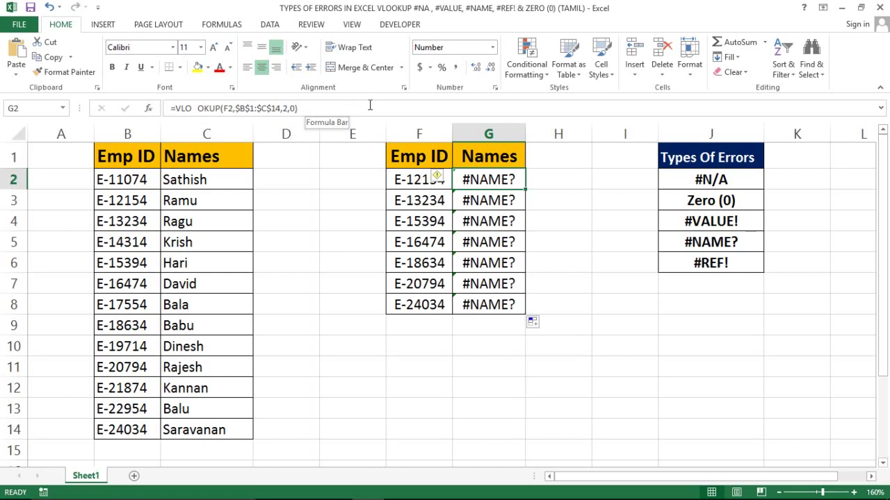
click(486, 227)
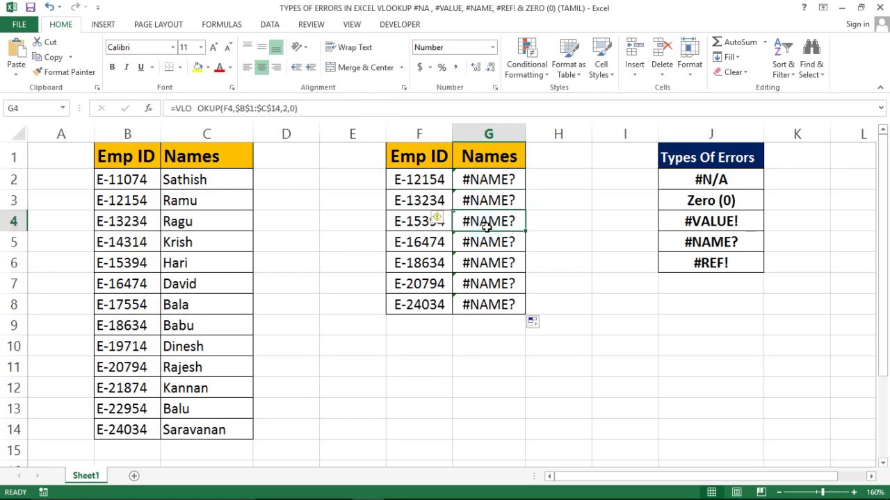
- Clear the #NAME? results from G2:G8
click(501, 178)
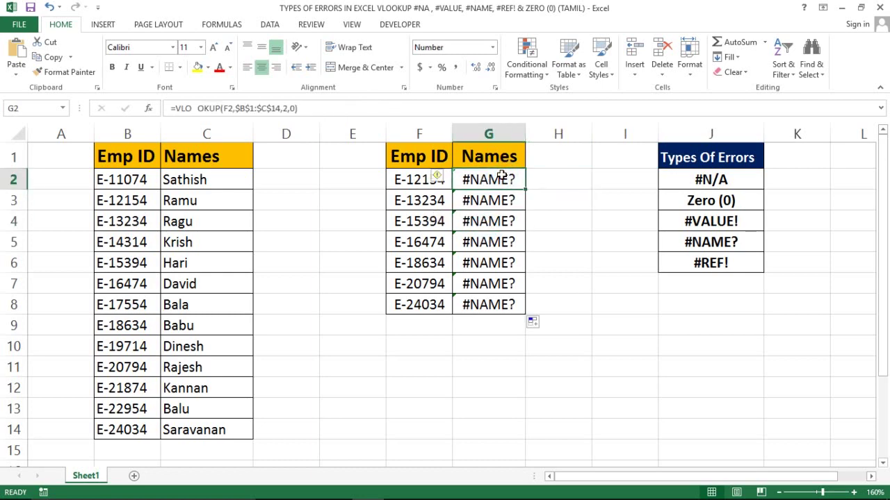
key(ctrl+shift+Down)
key(Delete)
- Enter =VLOOKUP(F2,$B$1:$C$14,2,0) in G2, returning Ramu
key(Right)
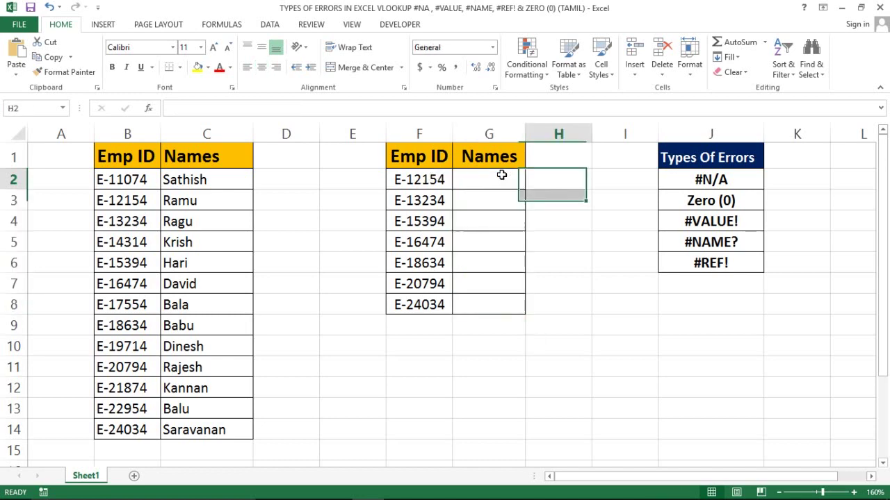
key(Right)
key(Right)
key(ctrl+Down)
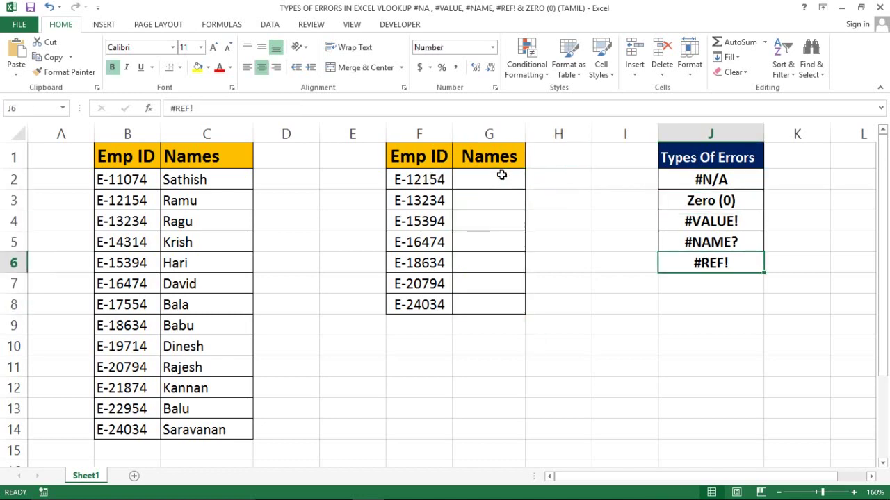
key(Left)
key(Left)
key(Left)
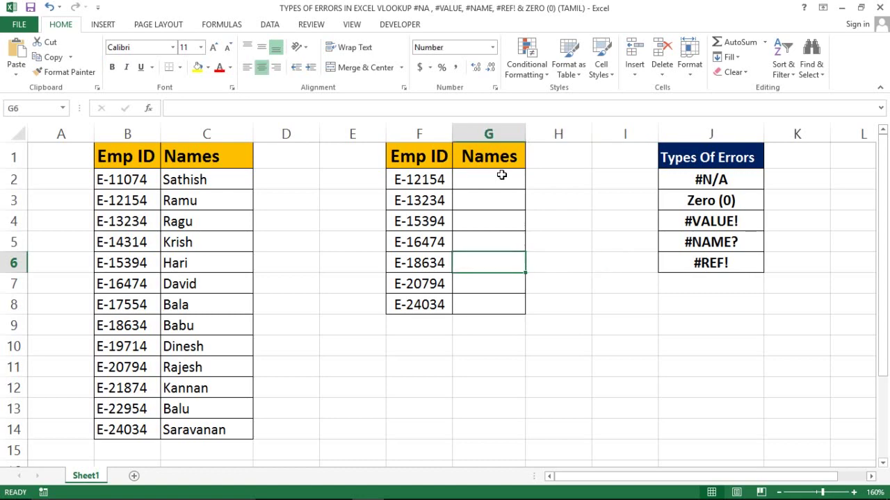
key(Up)
key(Up)
key(Up)
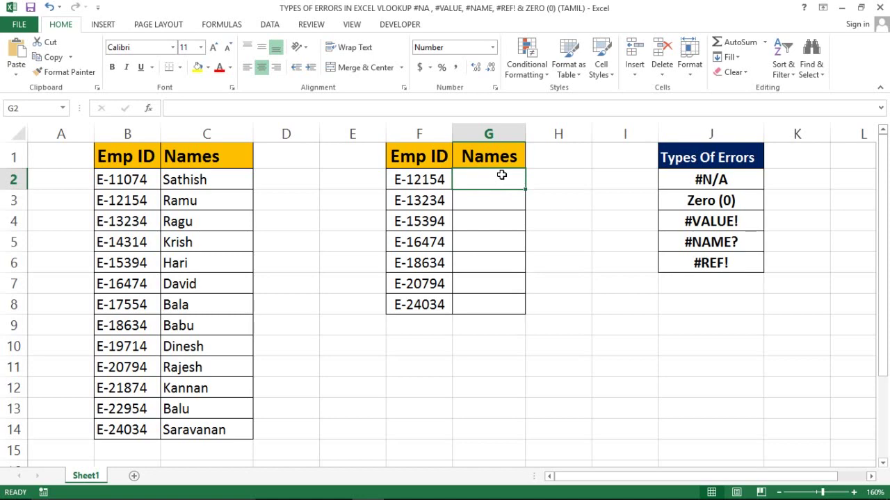
text(=vl)
key(Tab)
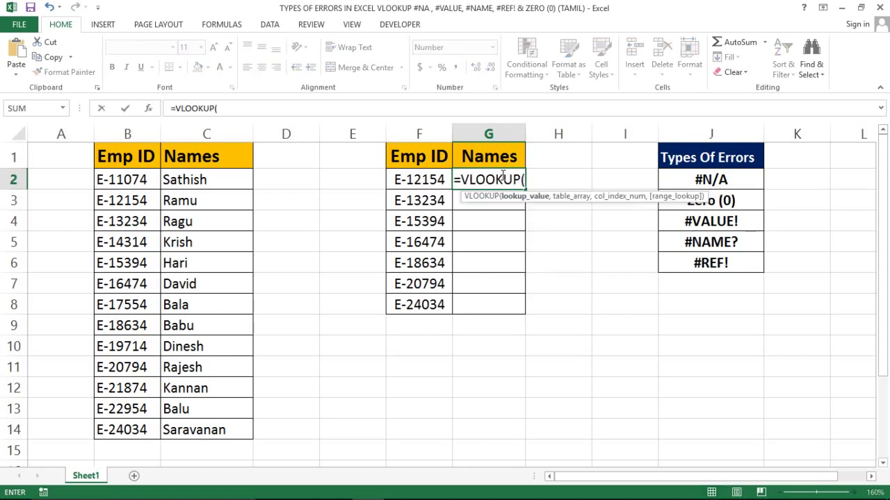
click(416, 182)
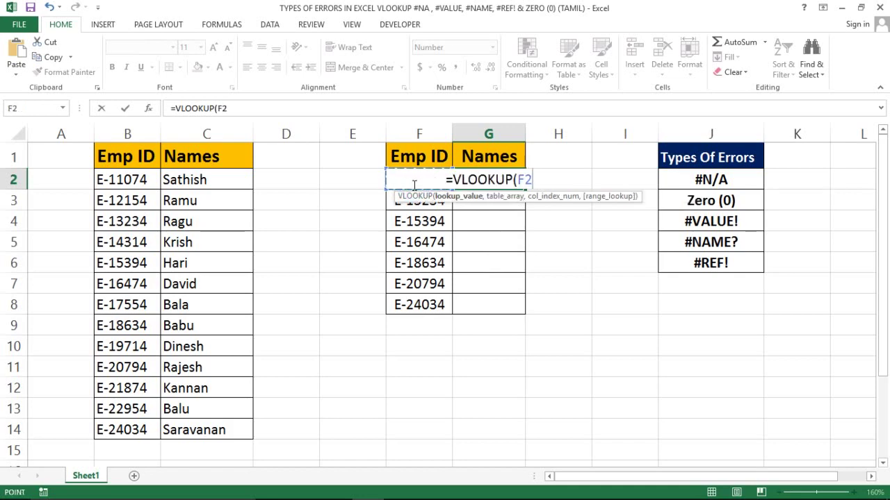
text(,)
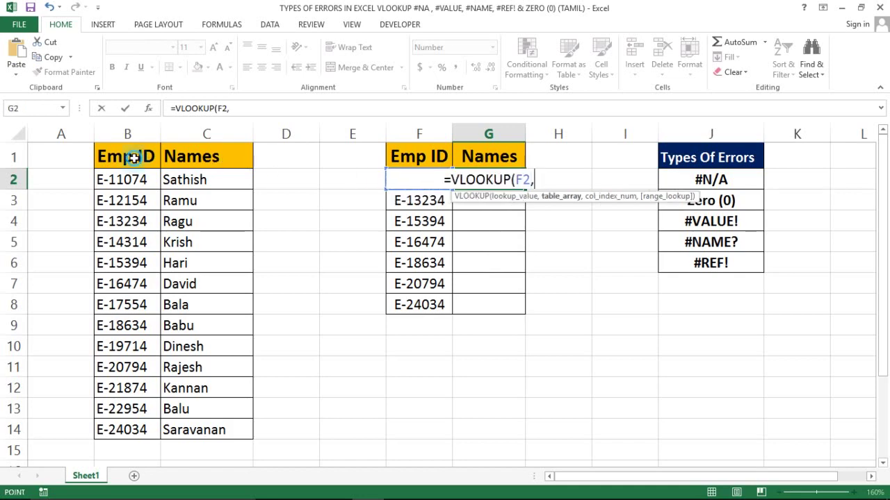
click(133, 158)
key(ctrl+shift+Right)
key(ctrl+shift+Down)
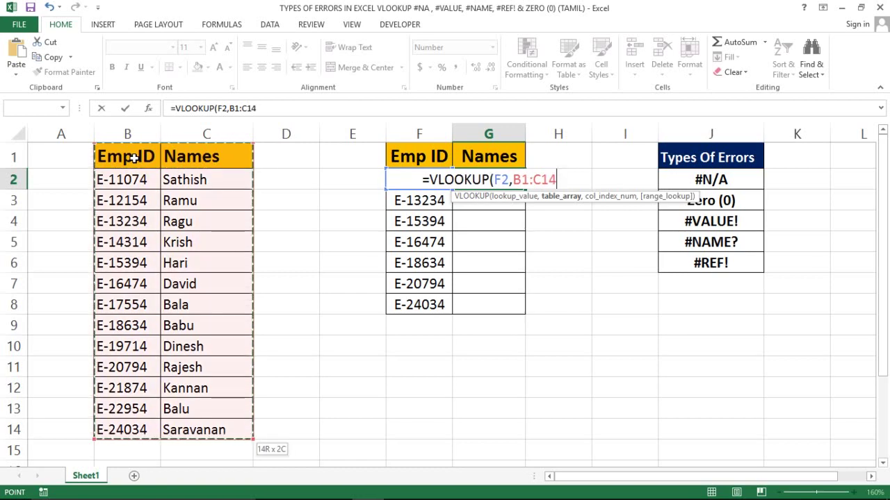
key(F4)
text($C$14,)
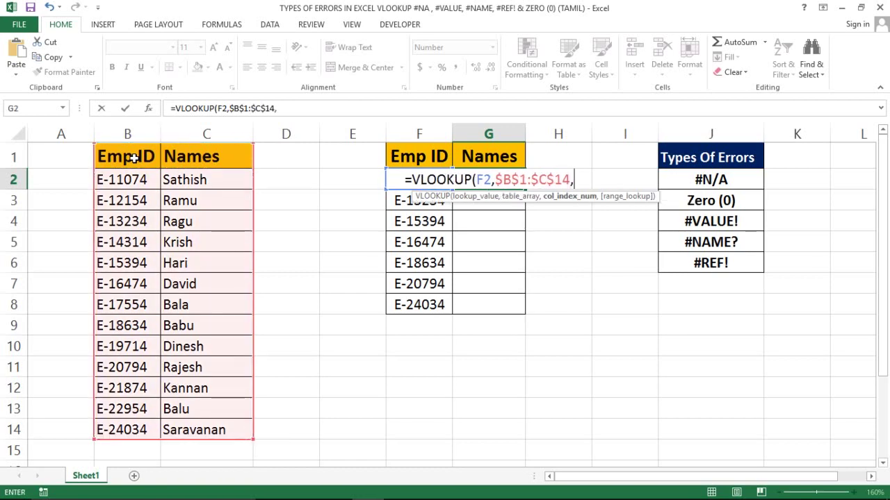
text(2,)
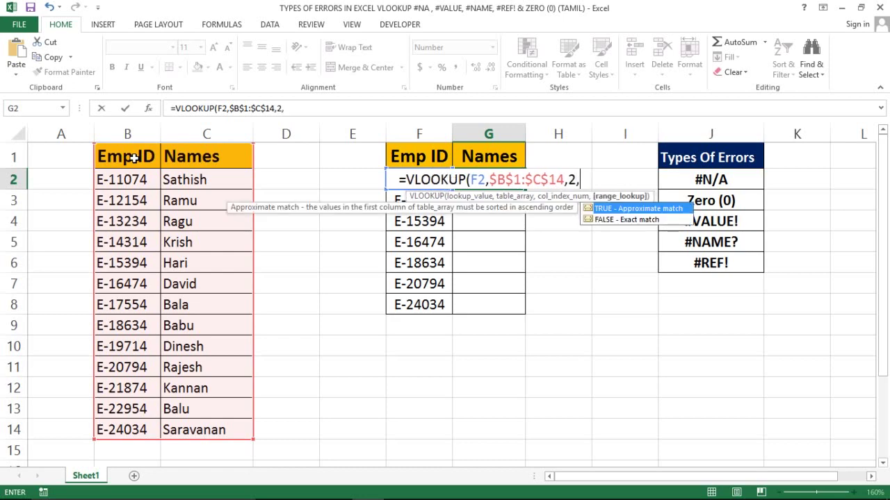
text(0)
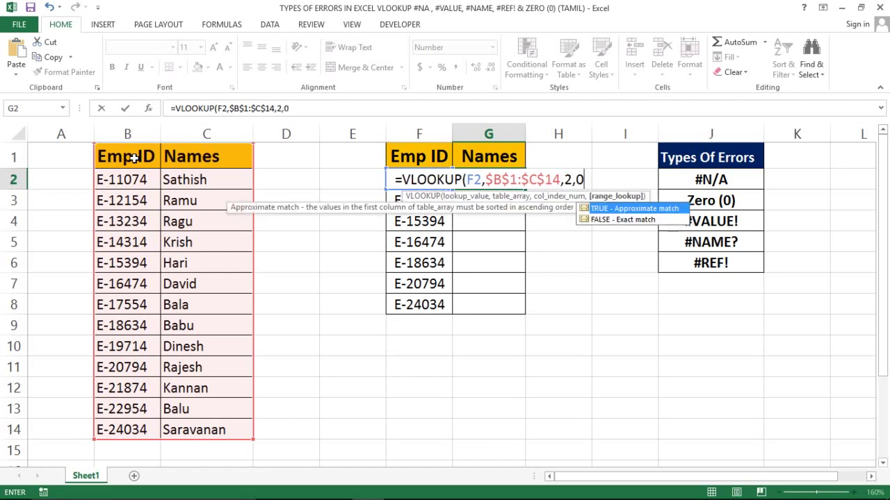
text())
key(Return)
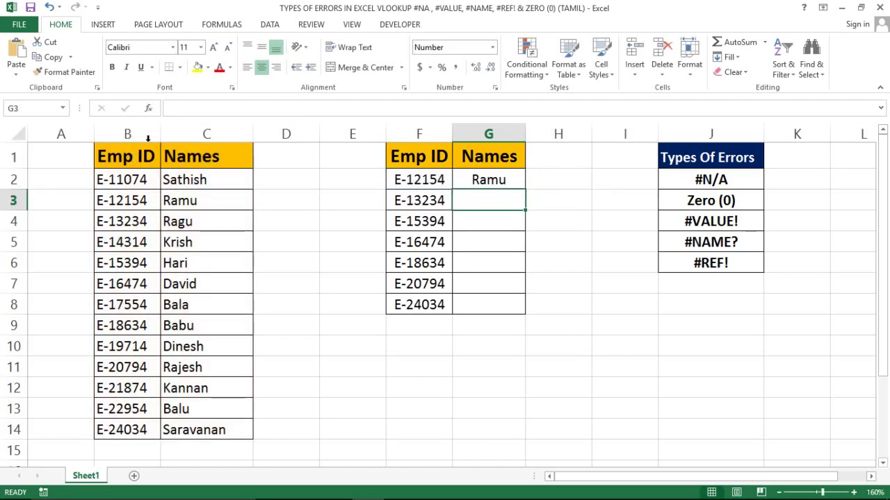
- Fill the lookup down to G8 to show names through Saravanan
click(496, 179)
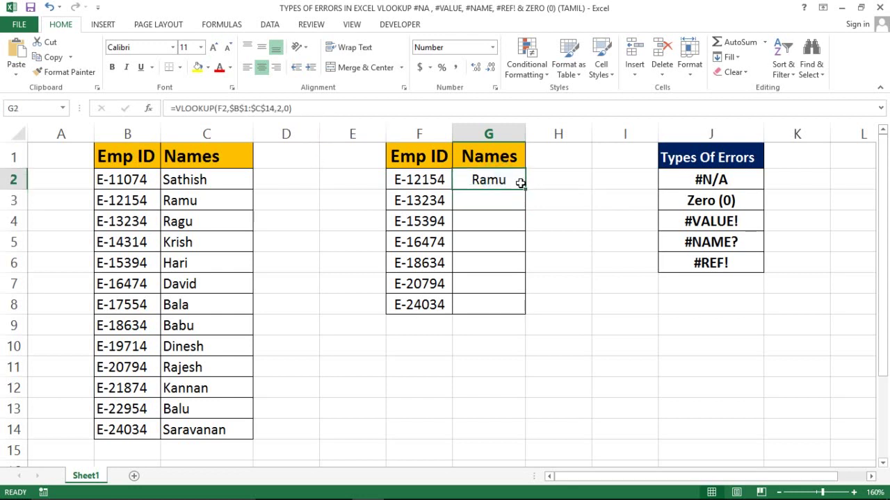
double_click(526, 188)
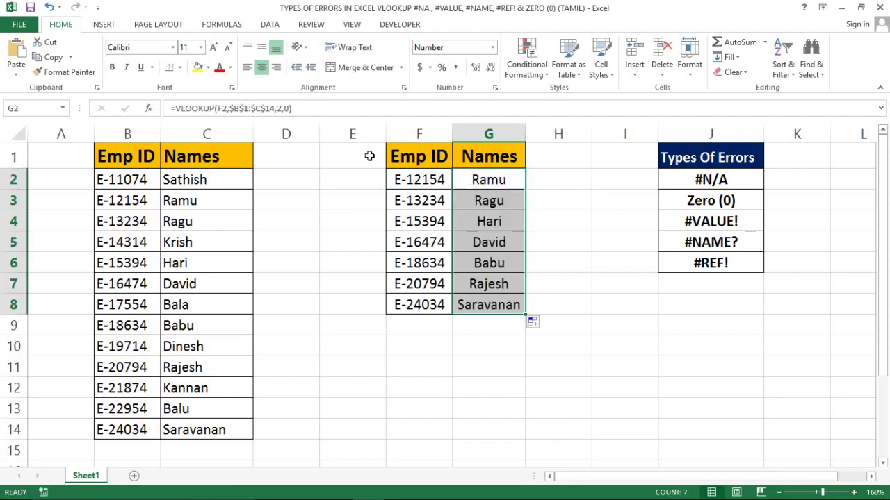
click(488, 132)
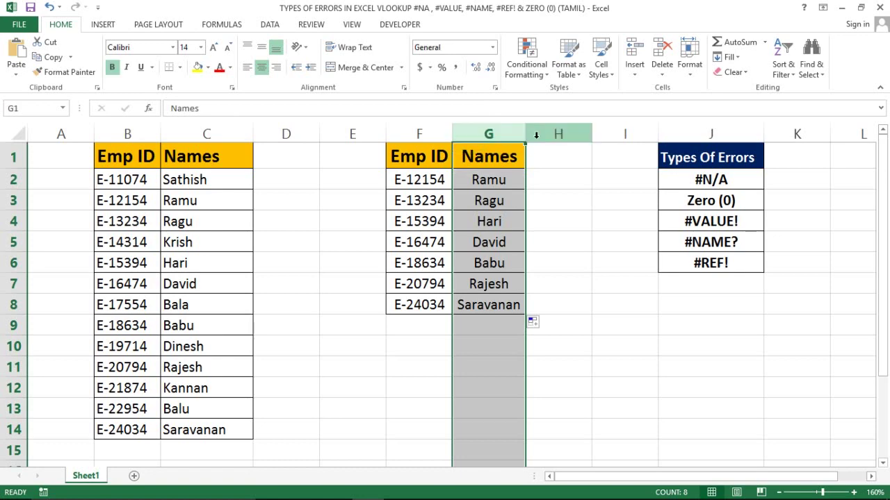
click(489, 182)
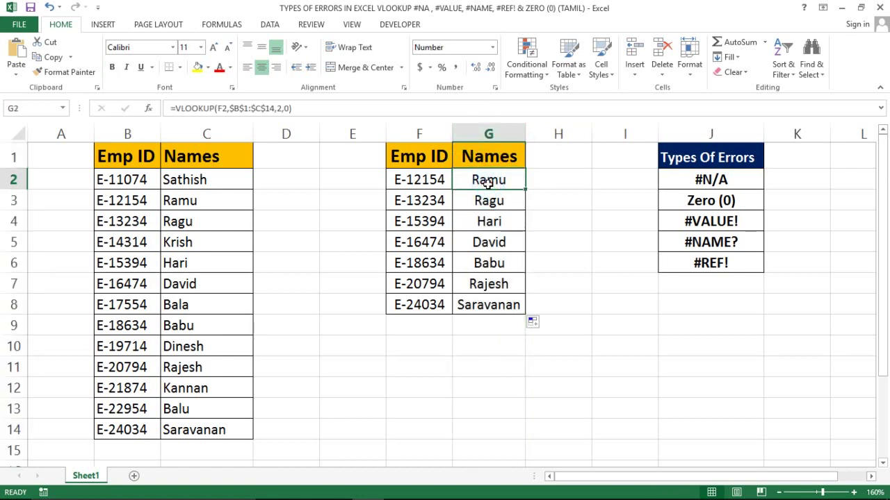
click(207, 129)
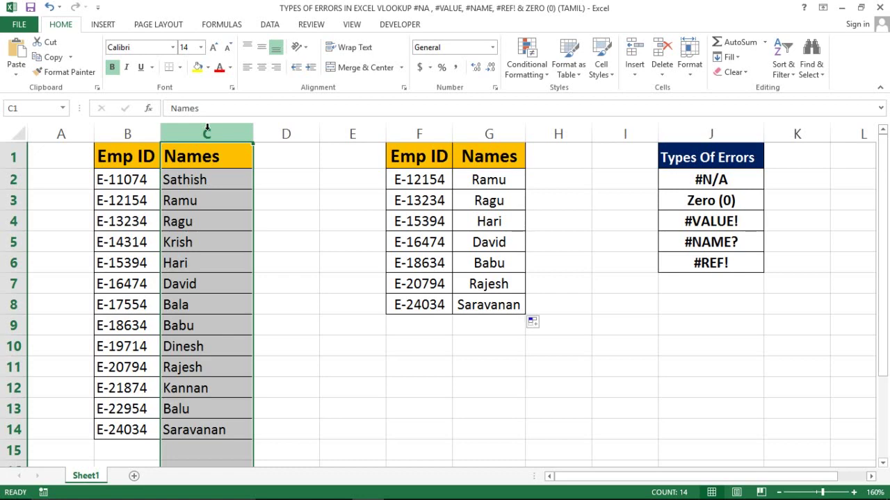
key(ctrl+minus)
click(397, 179)
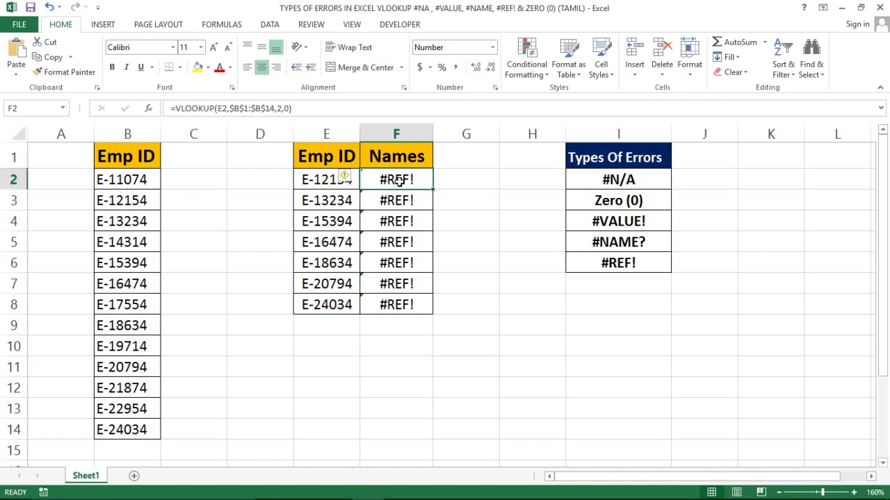
key(ctrl+shift+Down)
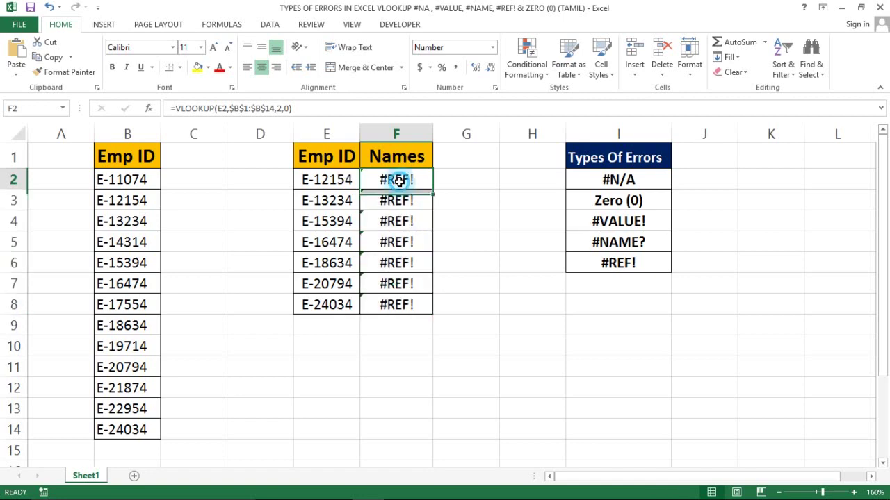
double_click(398, 181)
key(Escape)
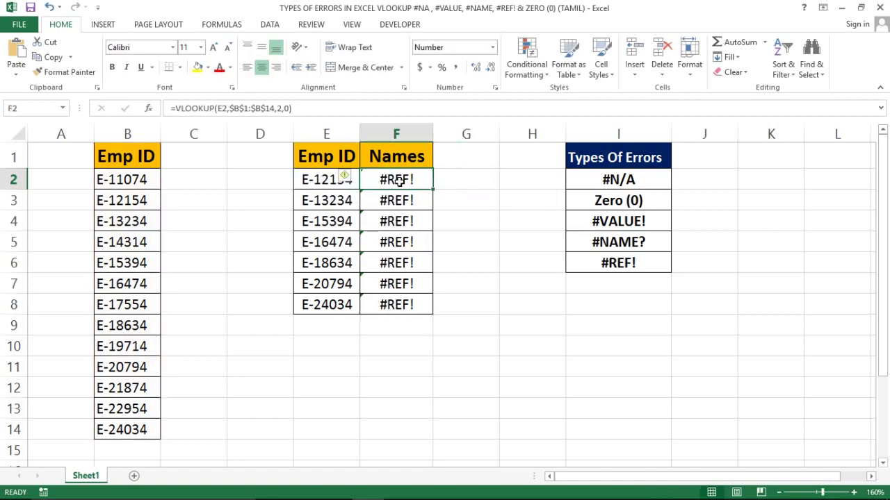
key(ctrl+z)
key(Right)
key(Right)
key(Right)
- Delete the Names column C, then undo the deletion to restore it
key(Right)
key(Left)
key(Left)
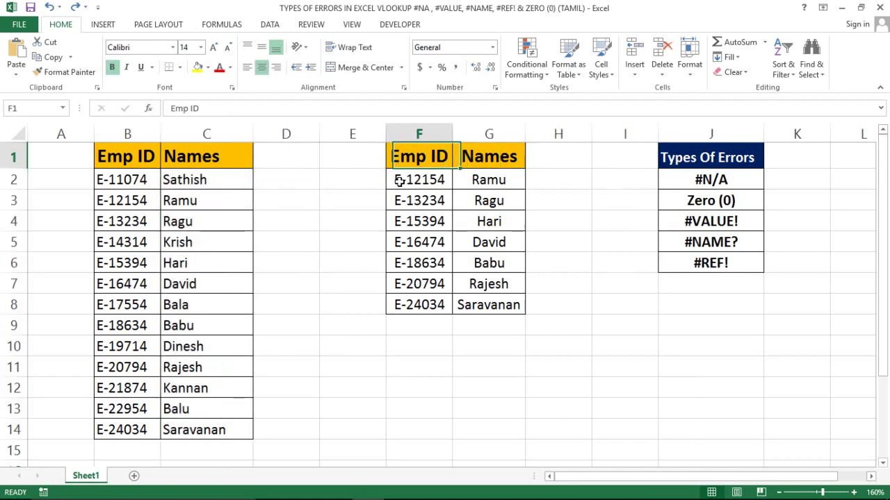
key(Left)
key(Left)
key(Left)
key(ctrl+shift+Down)
key(Right)
key(Right)
key(Right)
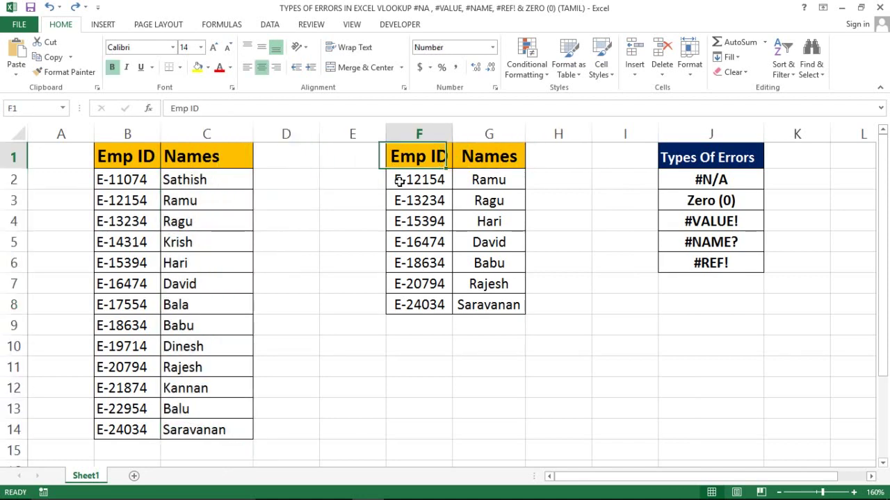
key(Right)
key(Down)
key(Up)
key(Left)
key(Left)
key(Left)
key(Left)
key(ctrl+space)
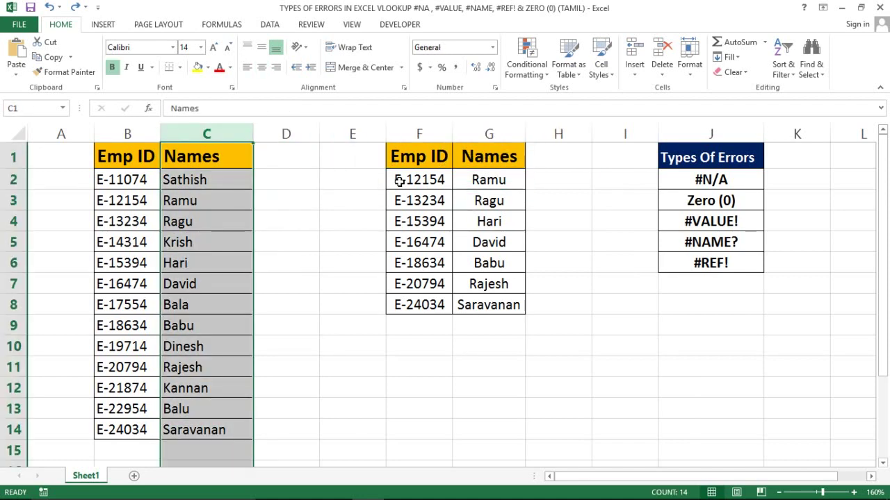
key(ctrl+minus)
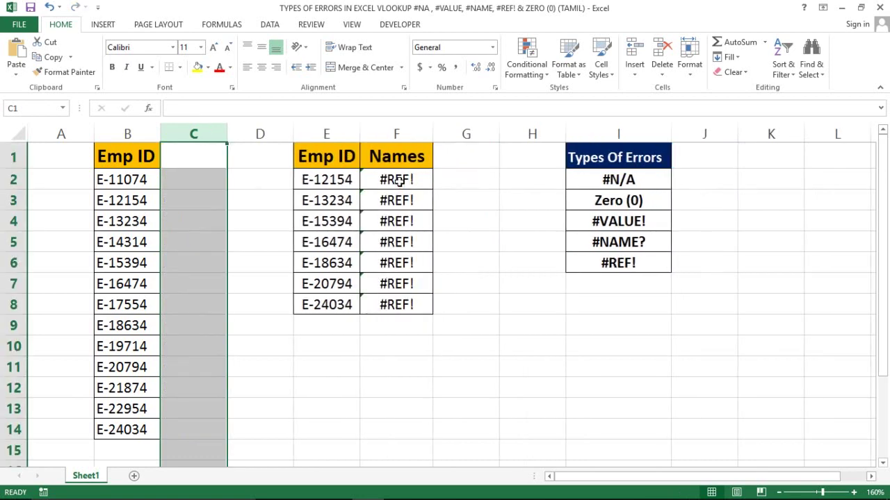
key(Left)
key(Left)
key(Right)
key(Right)
key(ctrl+z)
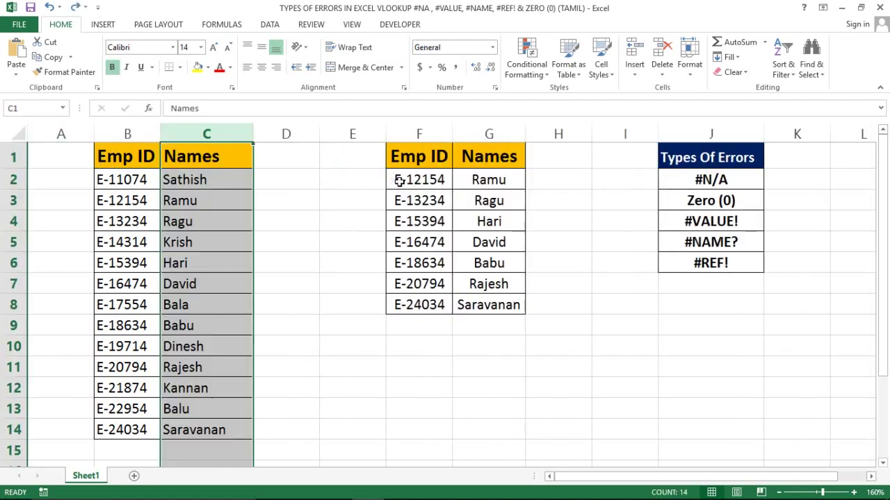
- Select the five error types listed under the Types Of Errors header
key(Right)
key(Right)
key(Right)
key(Right)
key(Down)
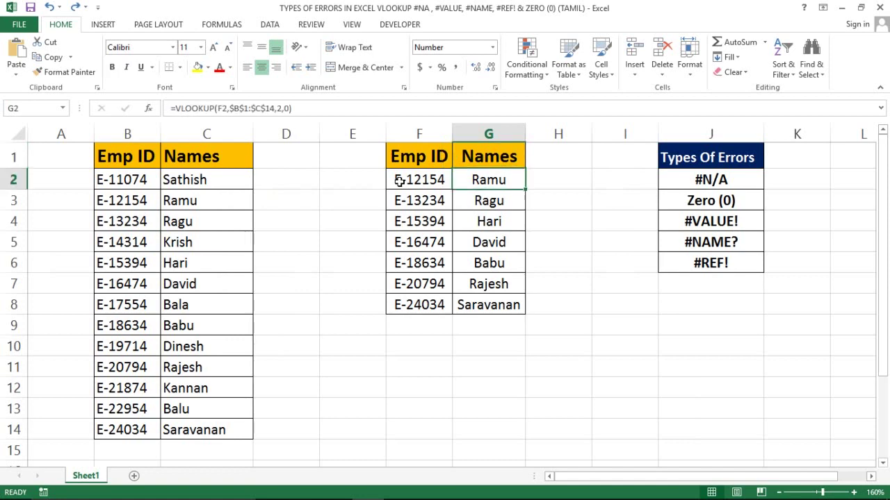
key(Right)
key(Right)
key(Right)
key(Right)
key(Left)
key(Left)
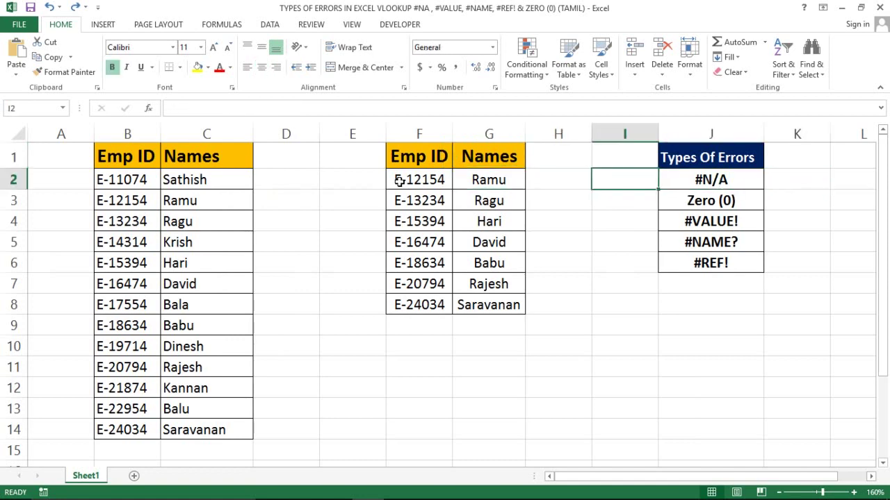
key(Up)
key(Right)
key(Down)
key(shift+ctrl+Down)
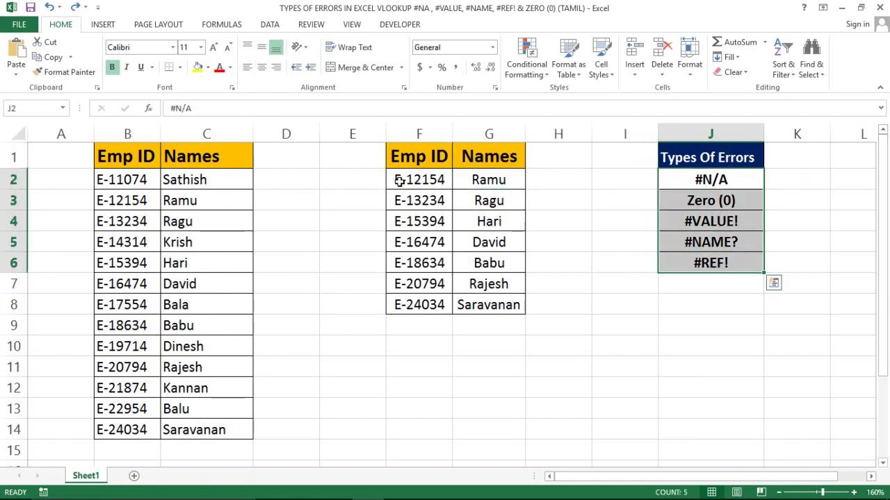
key(shift+Up)
key(shift+Up)
key(shift+Up)
key(shift+ctrl+Down)
- Select the VLOOKUP results in G2:G8 and delete them, leaving G2 active
key(Left)
key(Left)
key(Left)
key(Right)
key(shift+ctrl+Down)
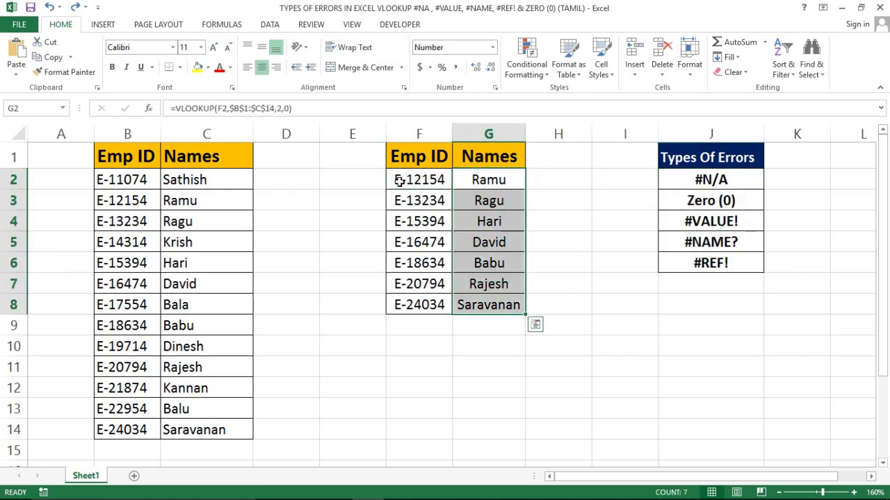
key(Delete)
key(Right)
key(Left)
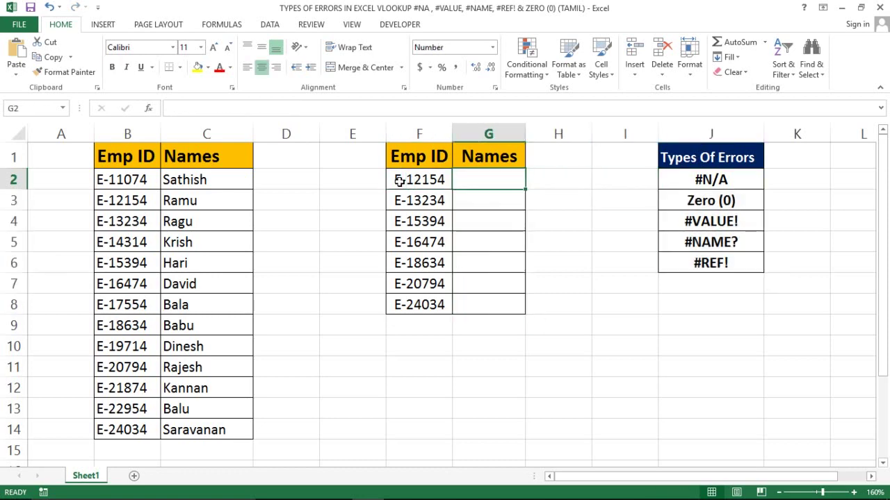
- Enter =VLOOKUP(F2,$B$1:$C$14,2,0) in G2 and fill it down to G8
text(=V)
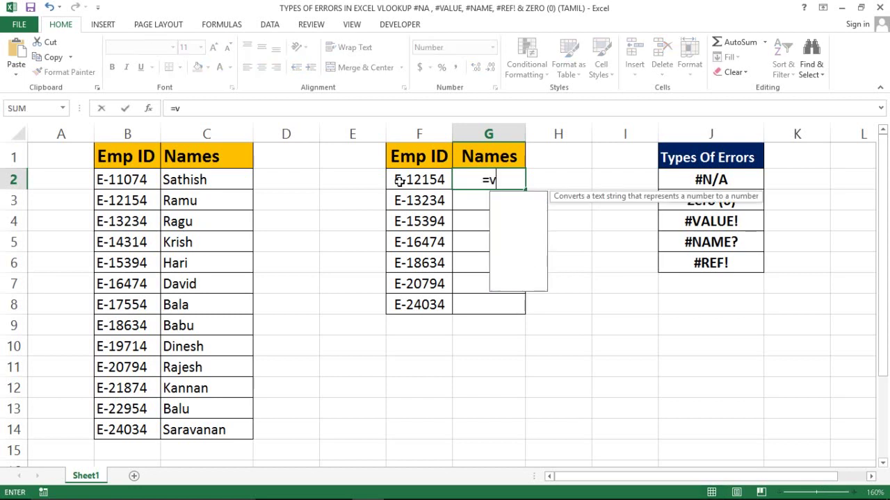
text(LOOKUP()
click(400, 181)
text(,)
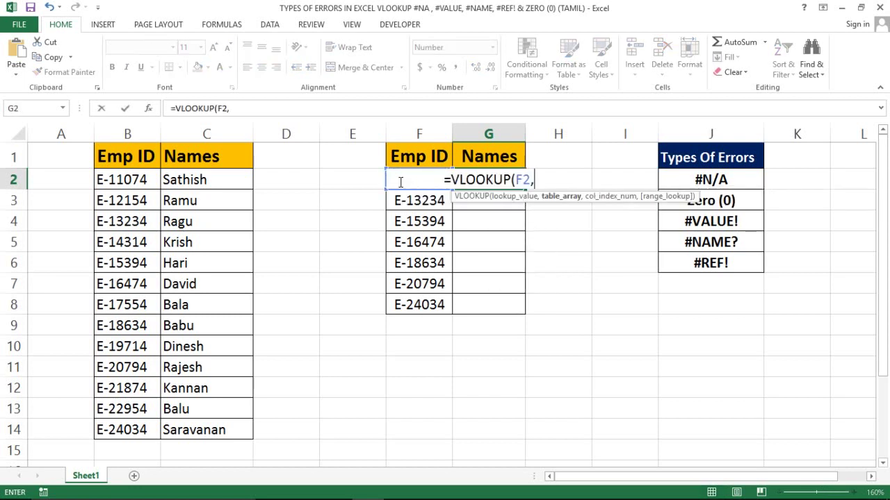
click(128, 146)
key(shift+Right)
key(ctrl+shift+Down)
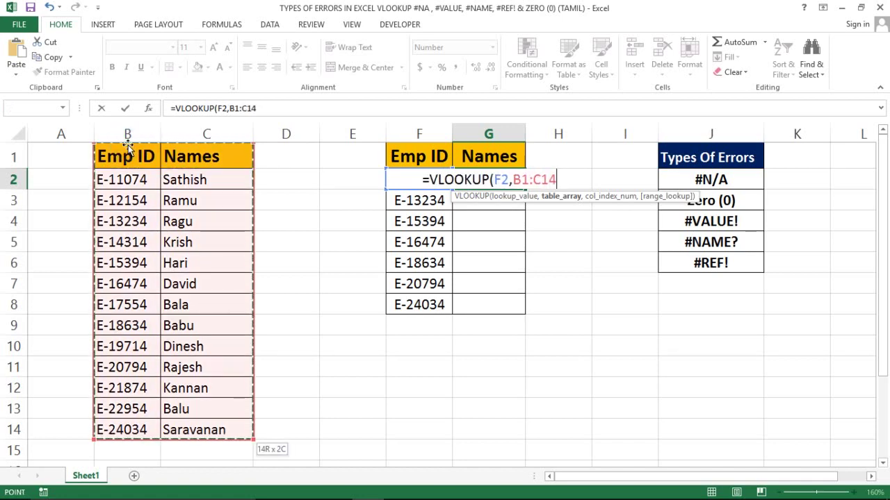
key(F4)
text($C$14,2)
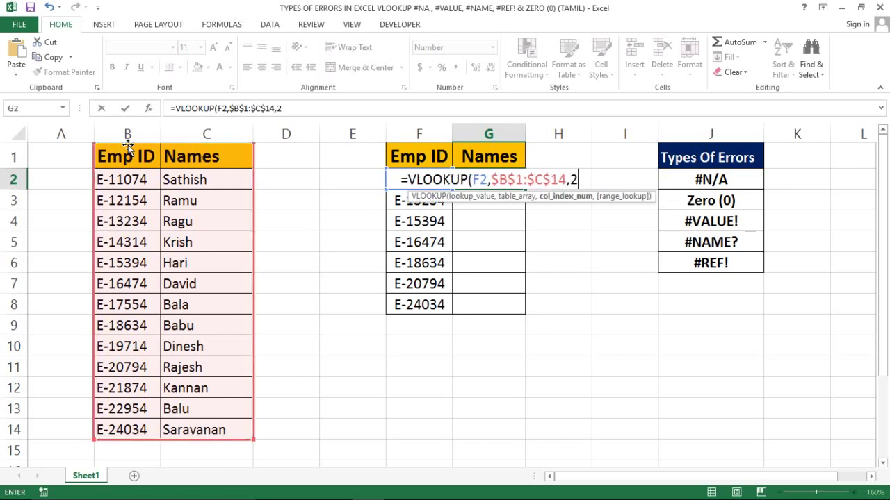
text(,0)
key(Return)
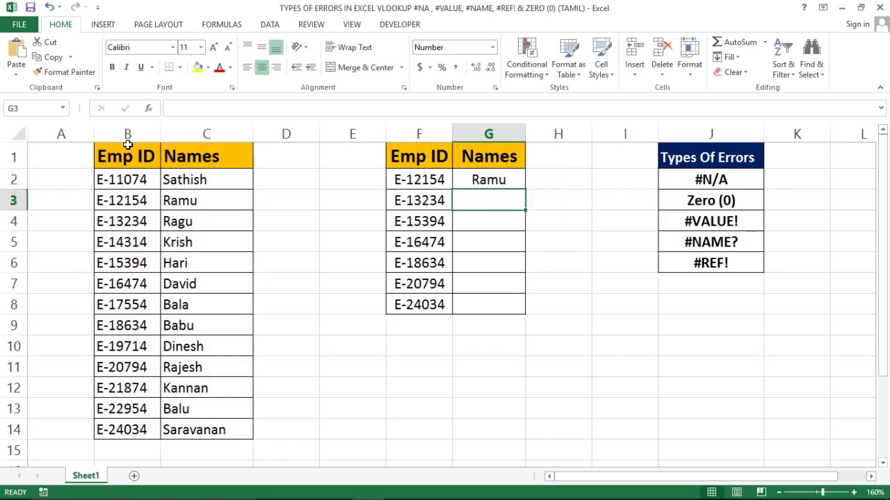
key(Up)
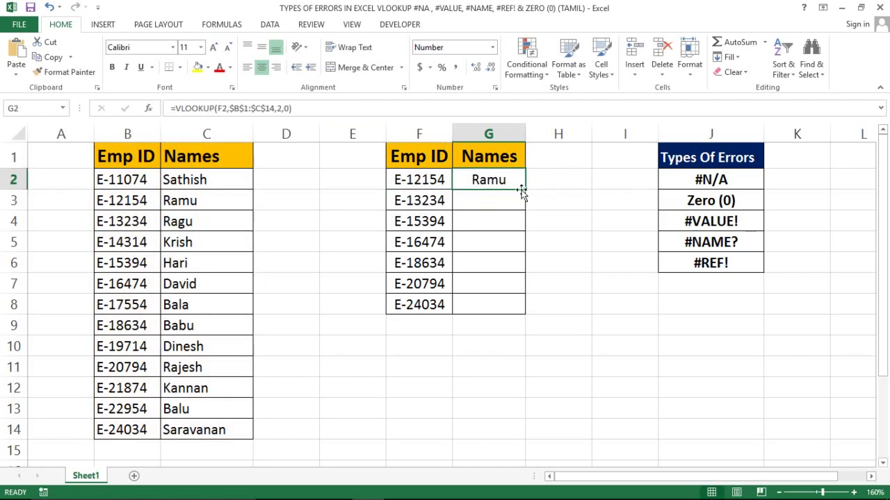
double_click(527, 189)
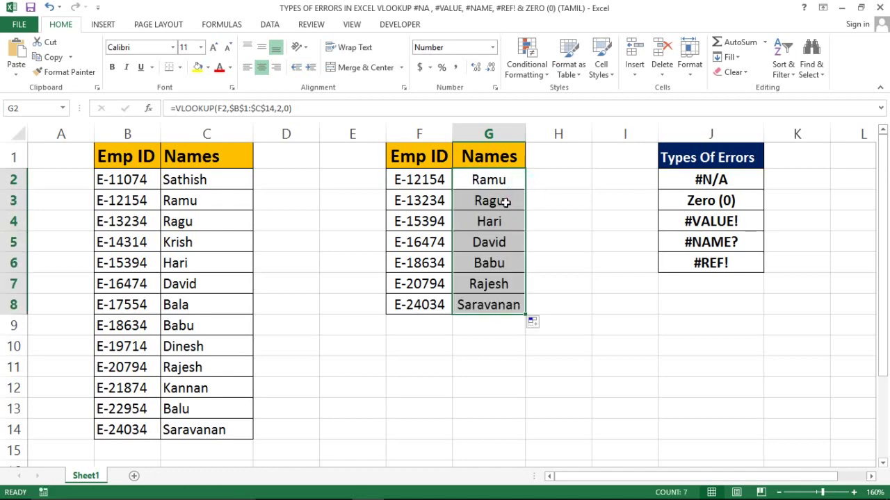
- Delete Emp IDs E-13234 in B4 and E-18634 in B9, then check G3's #N/A
click(99, 234)
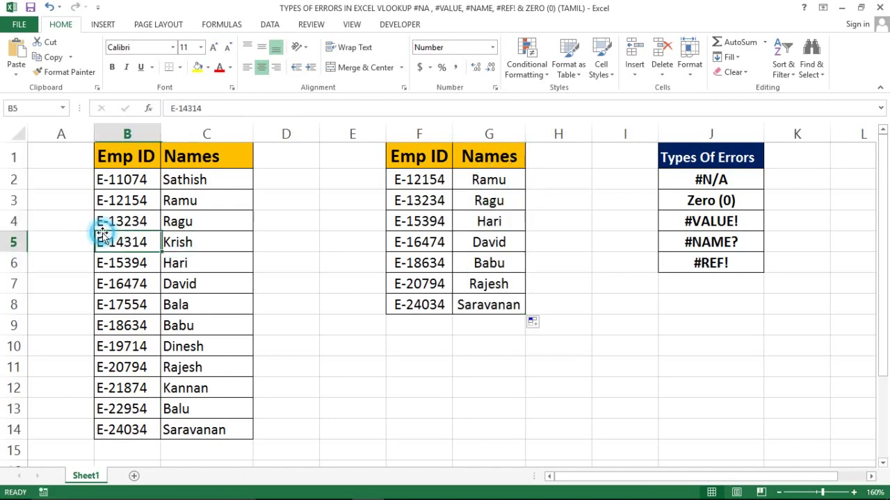
click(115, 222)
key(Delete)
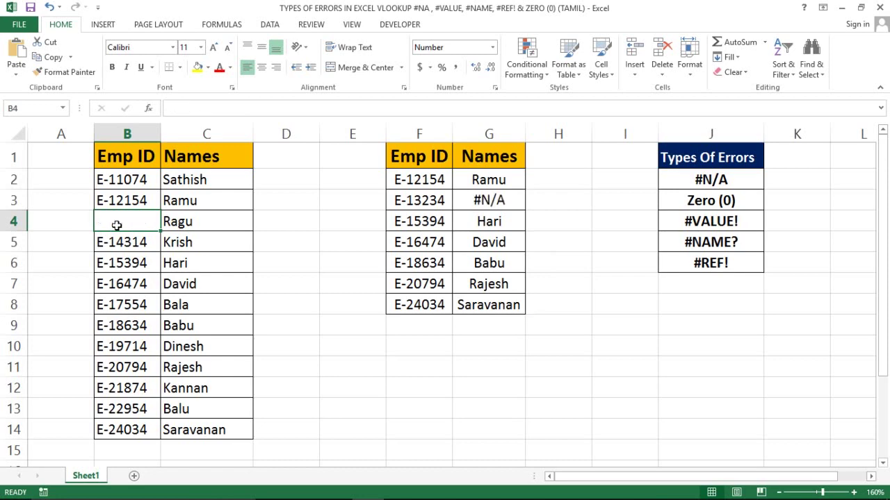
click(138, 331)
key(Delete)
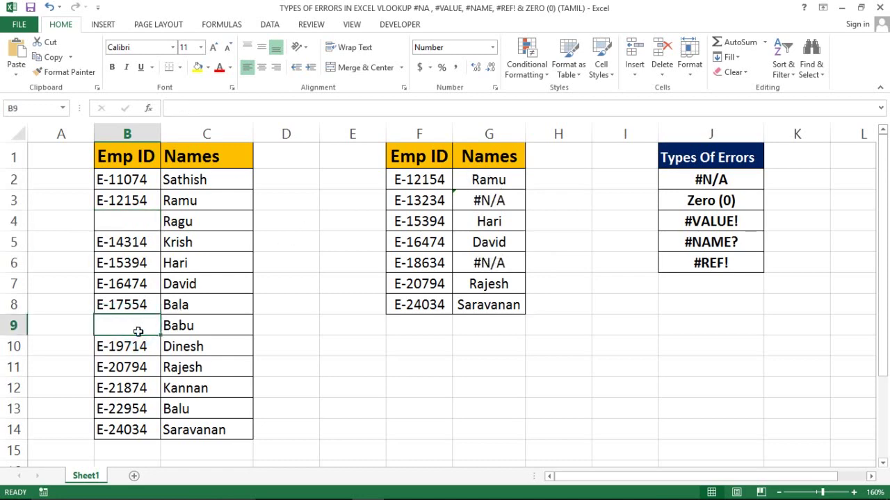
click(482, 194)
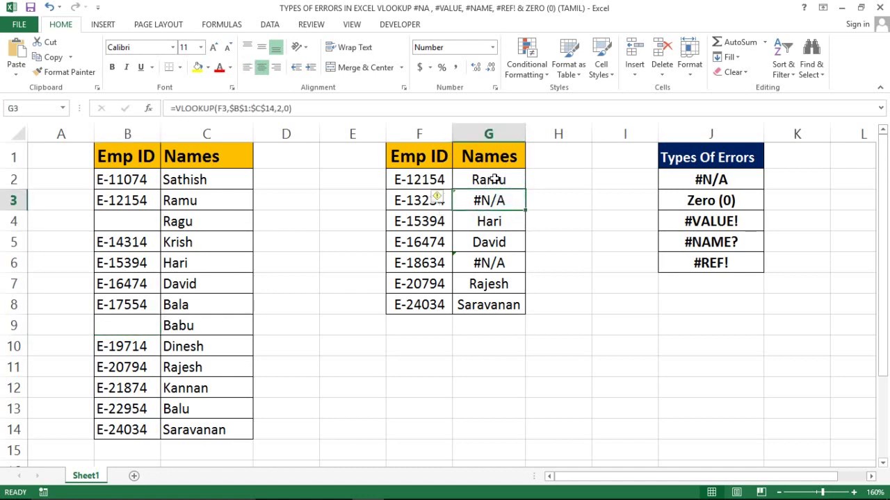
double_click(494, 180)
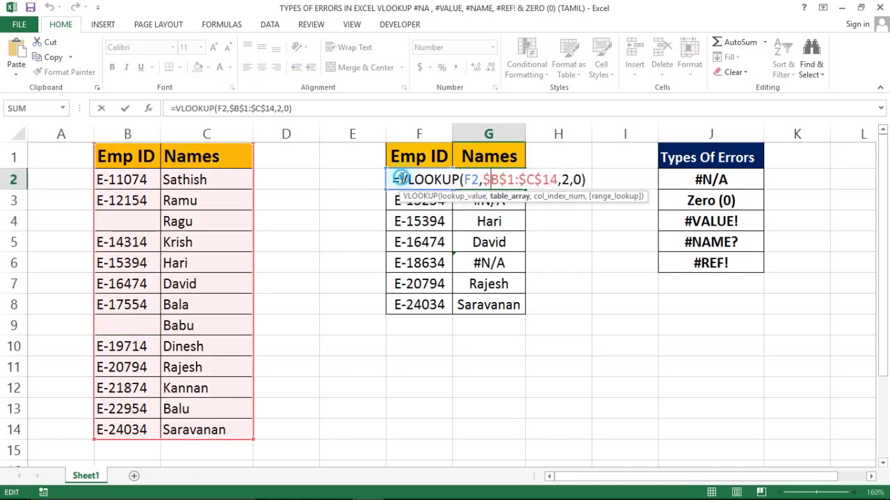
- Wrap G2's VLOOKUP in IFERROR with the fallback text "EMP ID Not Found"
click(401, 179)
text(I)
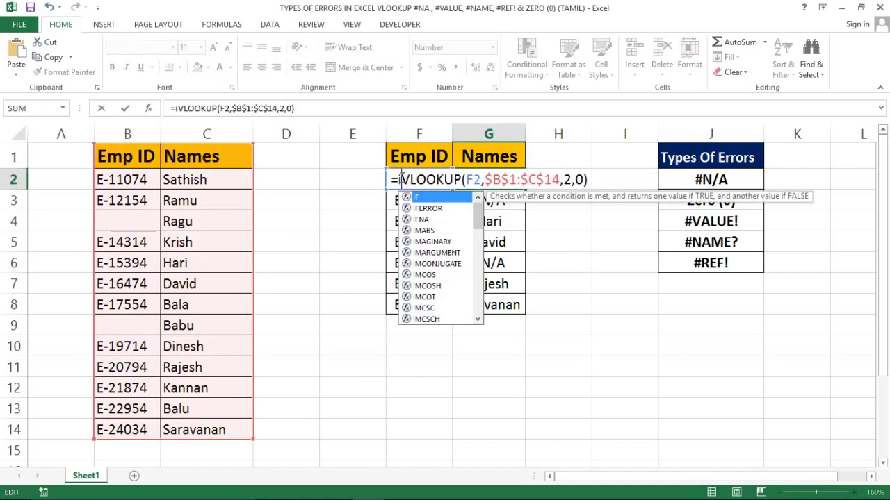
key(Down)
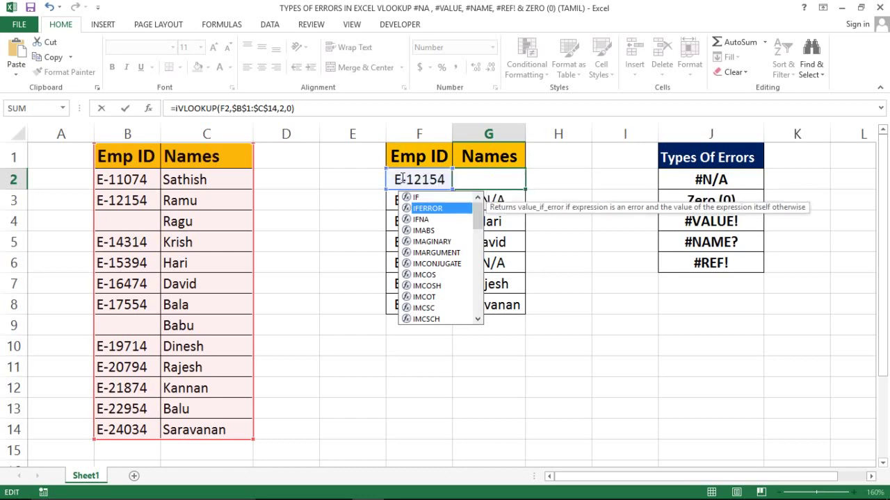
key(Tab)
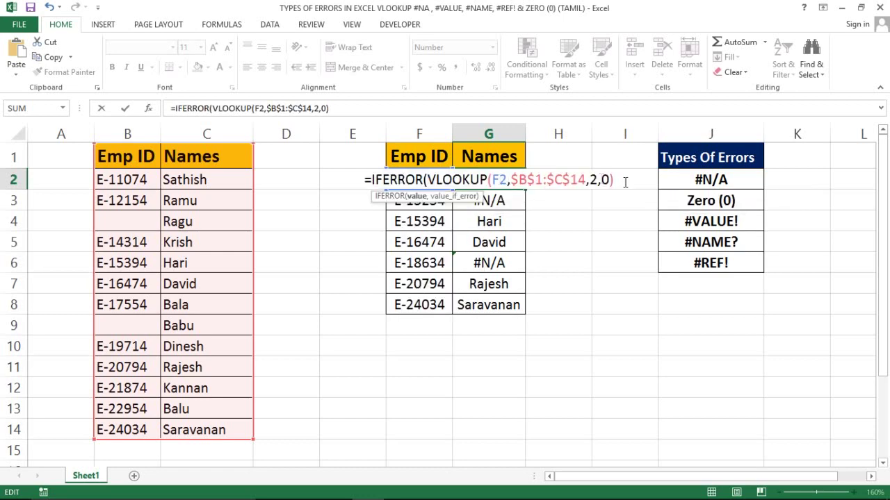
click(621, 180)
text(,)
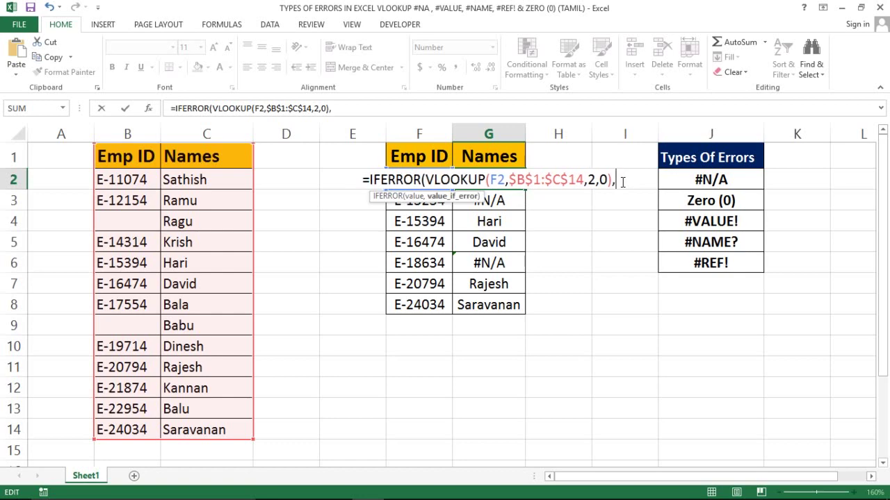
text(")
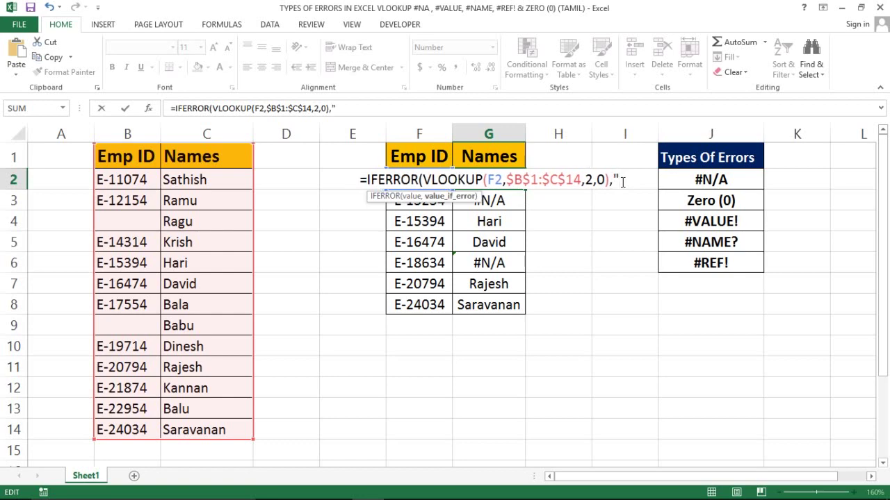
text(No)
key(BackSpace)
key(BackSpace)
text(EMOS)
key(BackSpace)
key(BackSpace)
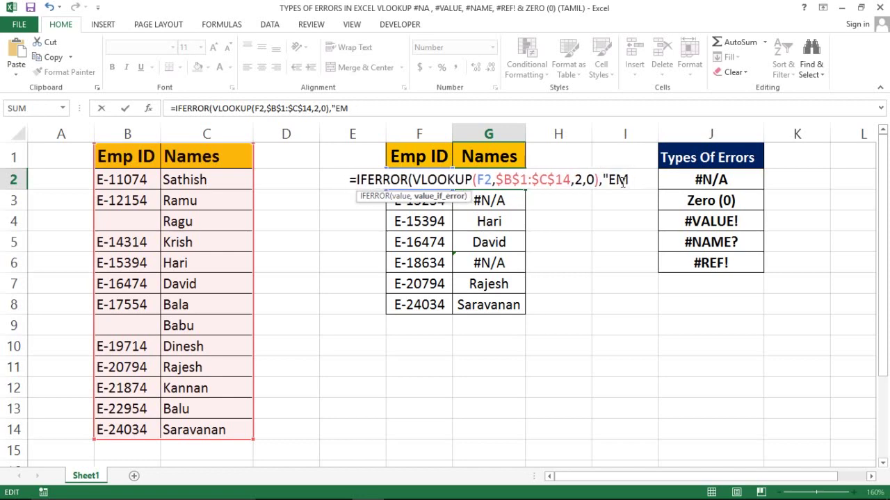
text(P ID No)
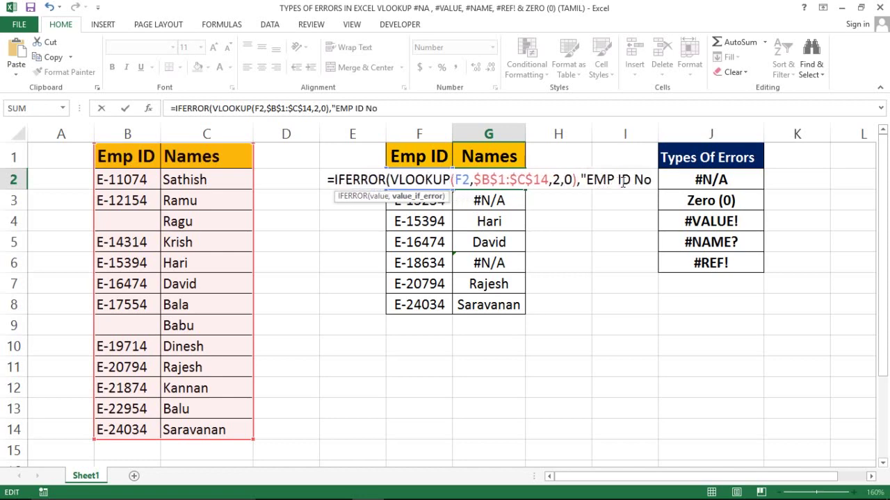
text(t Found)
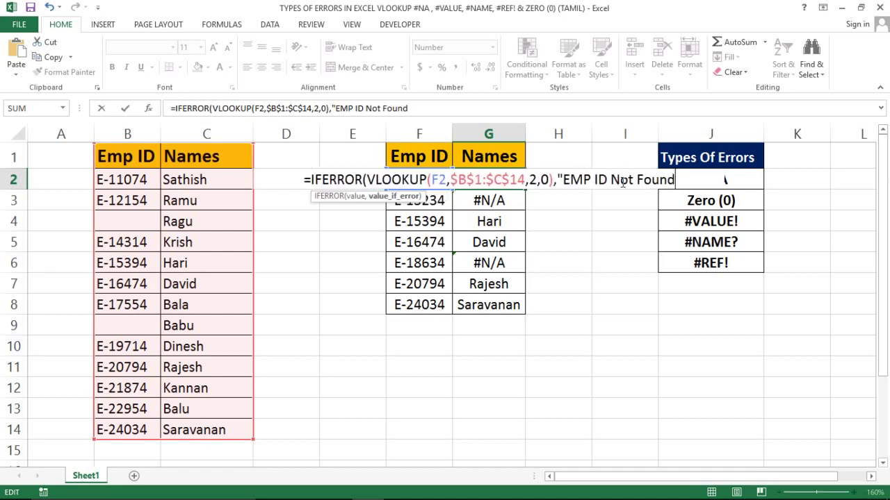
text("))
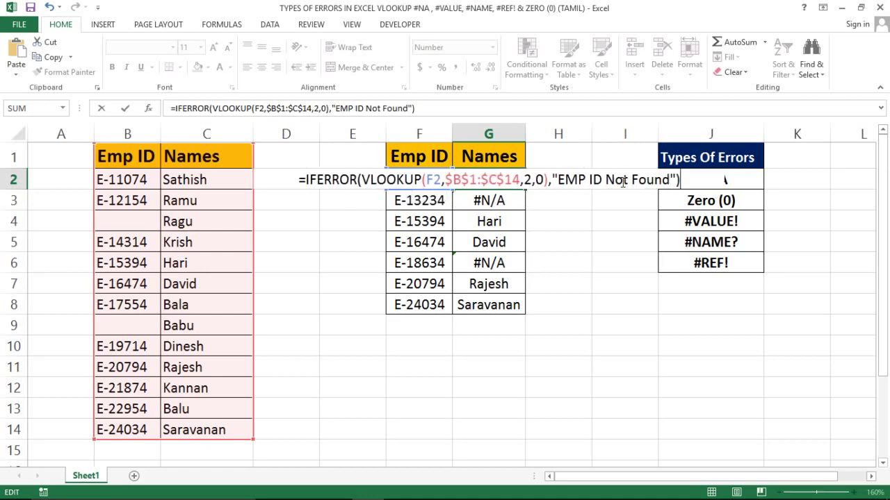
key(Return)
- Fill G2's IFERROR formula down to G8 and check the result in G3
click(487, 182)
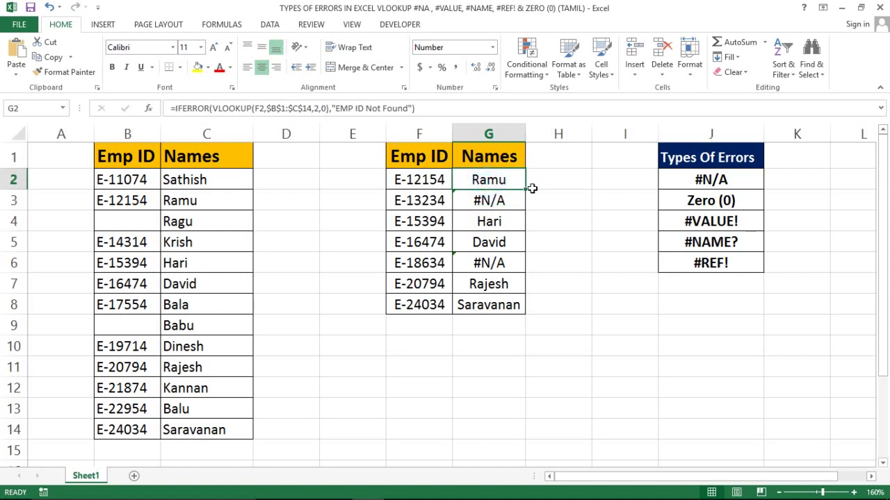
double_click(525, 189)
double_click(525, 133)
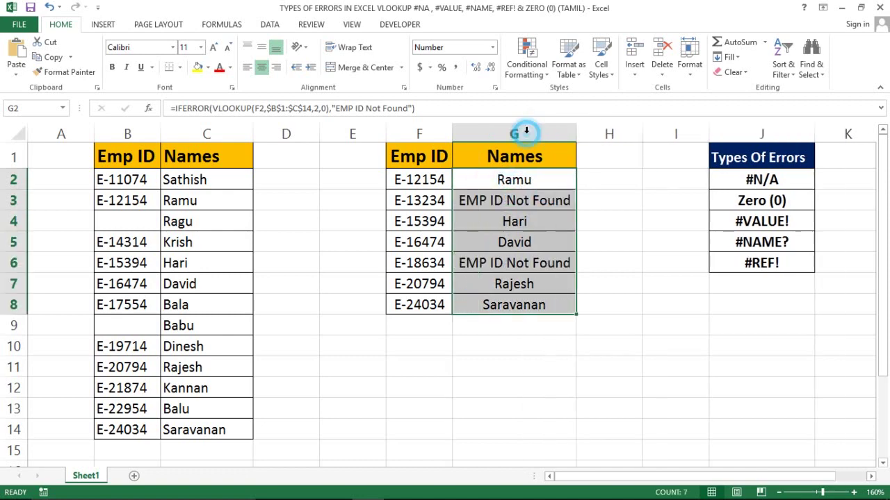
click(503, 184)
- Delete Emp ID E-24034 from B14 and check that G8 now shows EMP ID Not Found
click(489, 201)
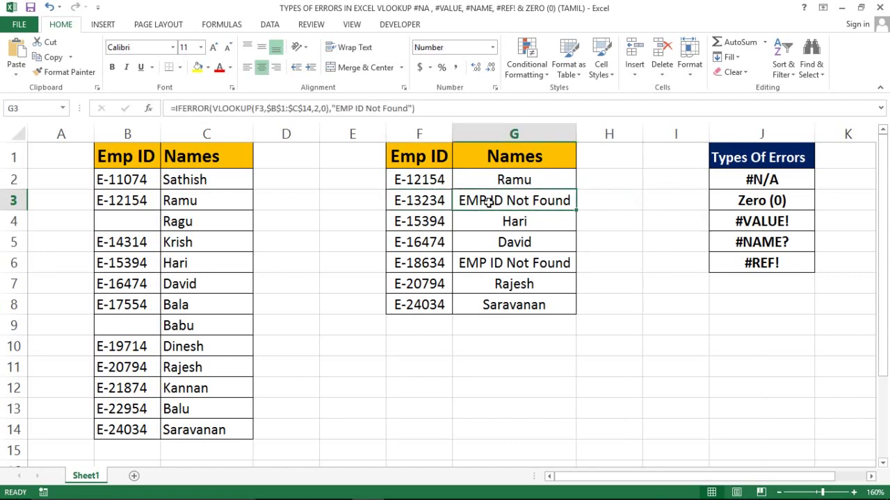
key(Down)
key(Down)
key(Down)
key(Up)
key(Up)
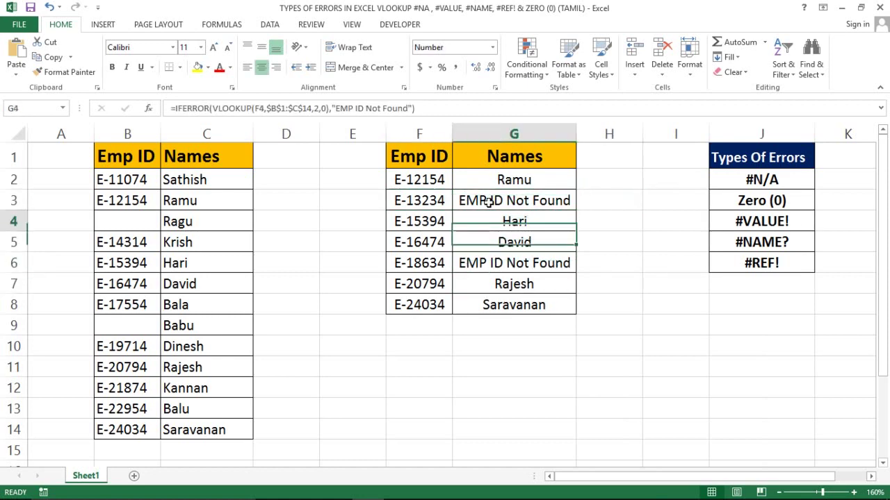
key(Up)
key(Up)
key(Up)
key(Down)
key(Down)
key(Down)
key(Down)
key(Down)
key(Down)
key(Down)
key(Left)
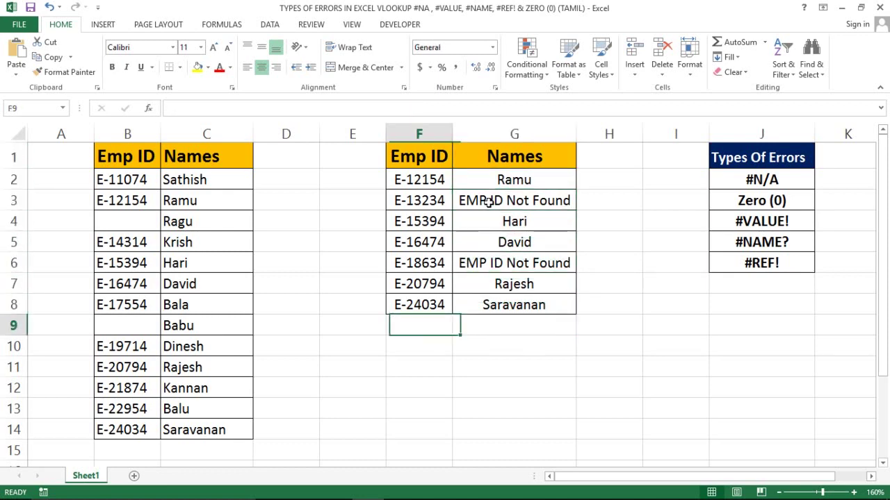
key(Left)
key(Left)
key(Left)
key(Down)
key(Down)
key(Down)
key(Down)
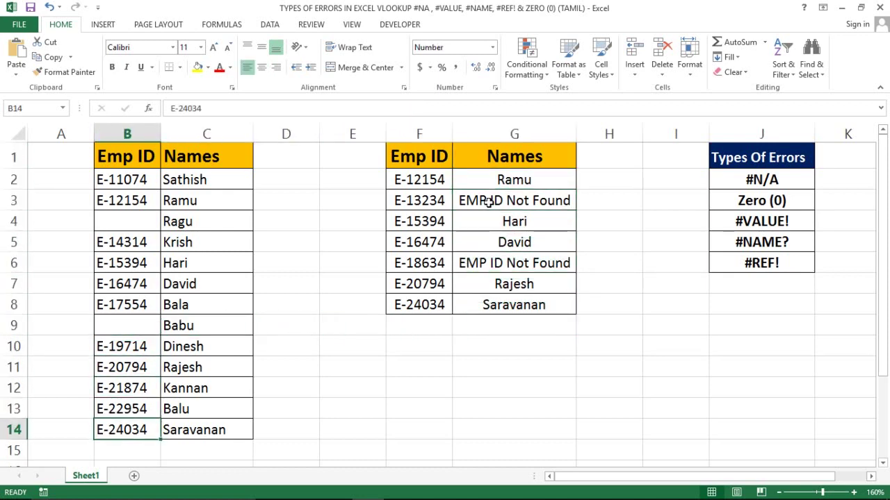
key(Delete)
key(Right)
key(Right)
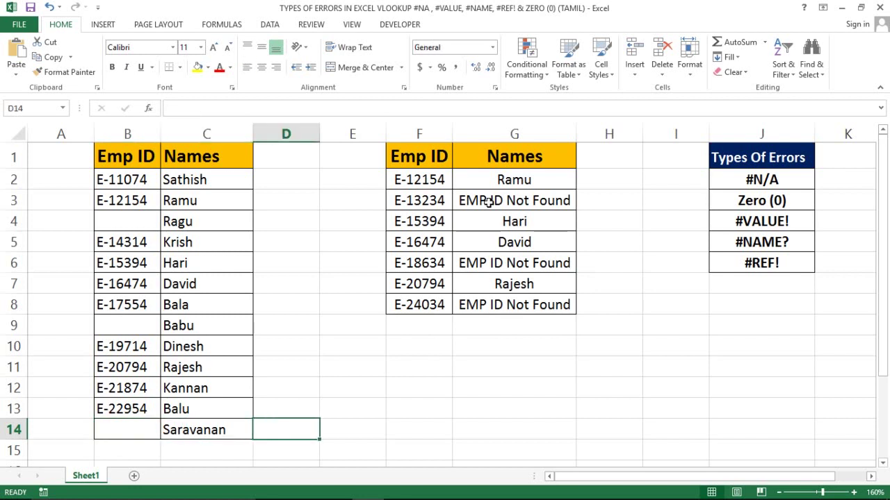
key(Right)
key(Right)
key(Up)
key(Up)
key(Up)
key(Right)
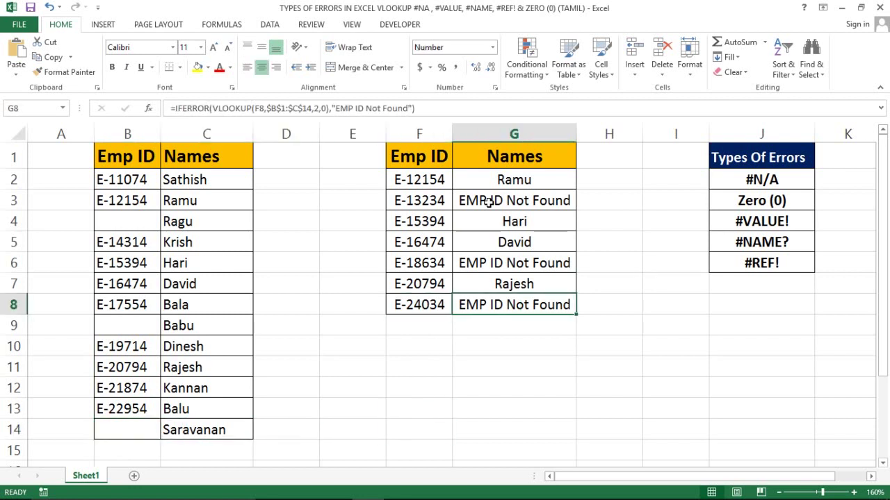
- Select the lookup results G2:G8 and return to G2
key(shift+Up)
key(shift+Up)
key(shift+Up)
key(shift+Up)
key(shift+Up)
key(shift+Up)
key(shift+Down)
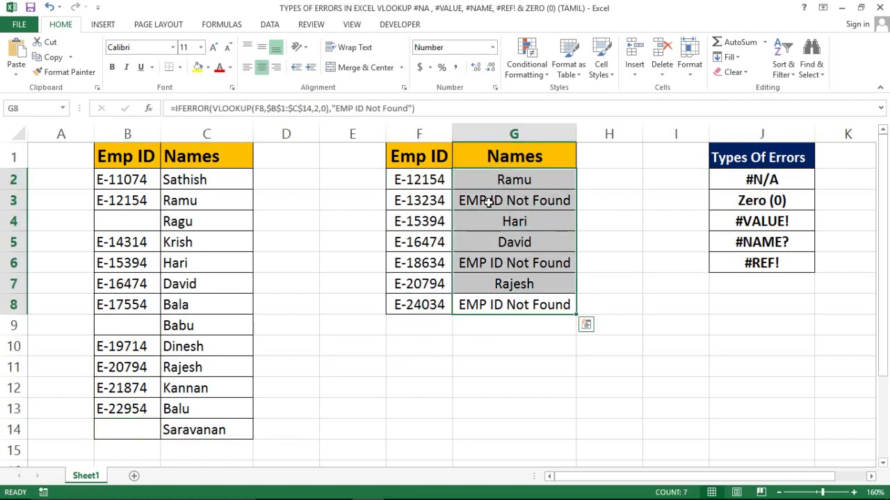
key(Right)
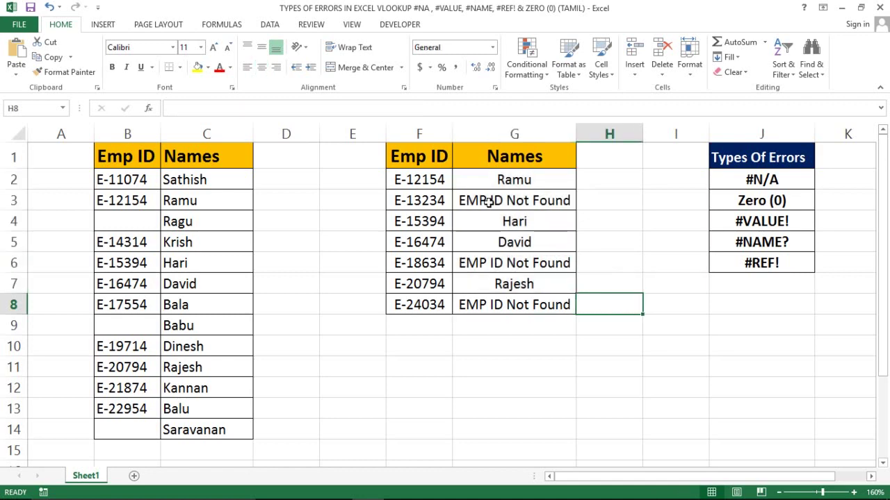
key(Left)
key(ctrl+Up)
key(Down)
key(Down)
key(Up)
key(shift+Down)
key(shift+Down)
key(shift+Down)
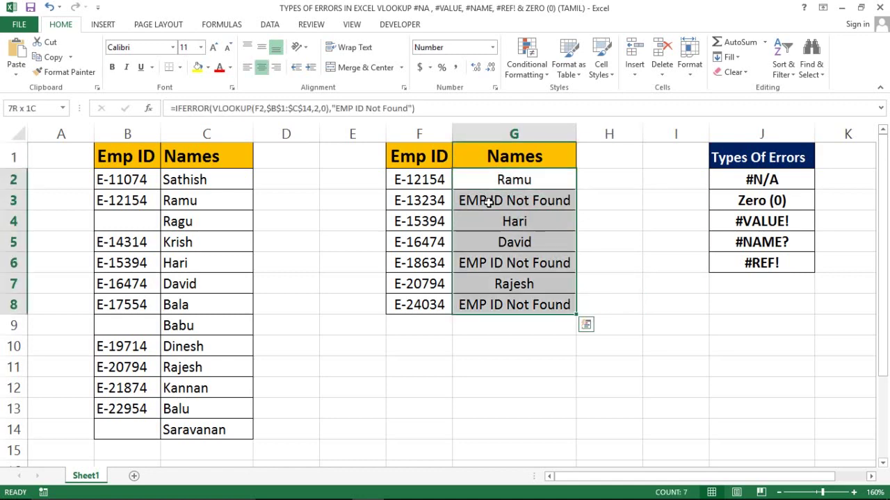
key(Right)
key(Left)
key(Up)
key(Down)
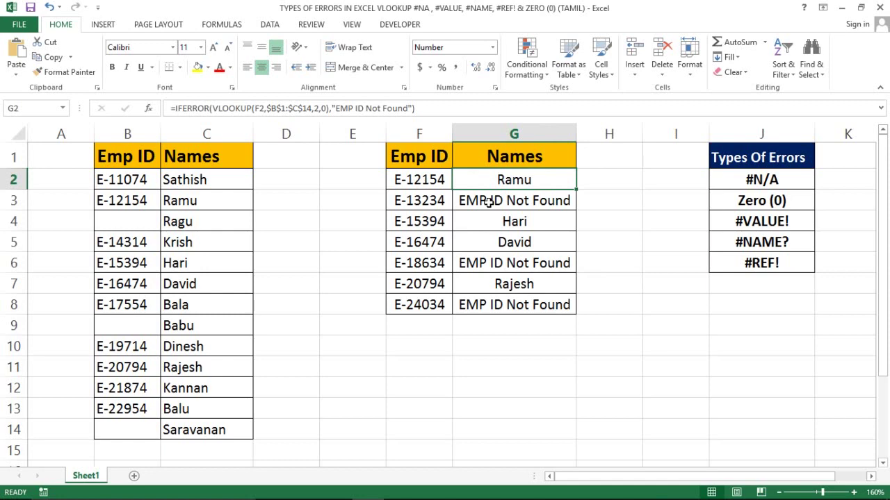
- Select the lookup table F1:G8, then narrow the selection to G2:G8
key(Right)
key(Left)
key(Up)
key(Left)
key(shift+Right)
key(ctrl+shift+Down)
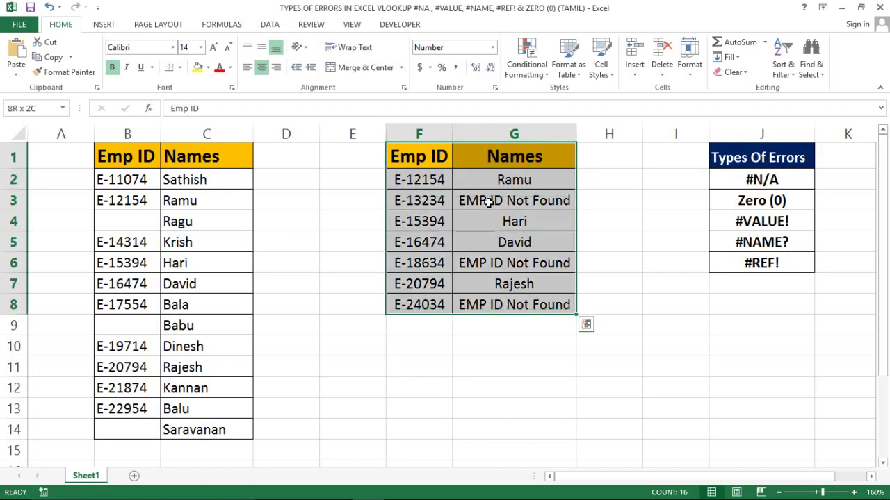
key(Right)
key(Down)
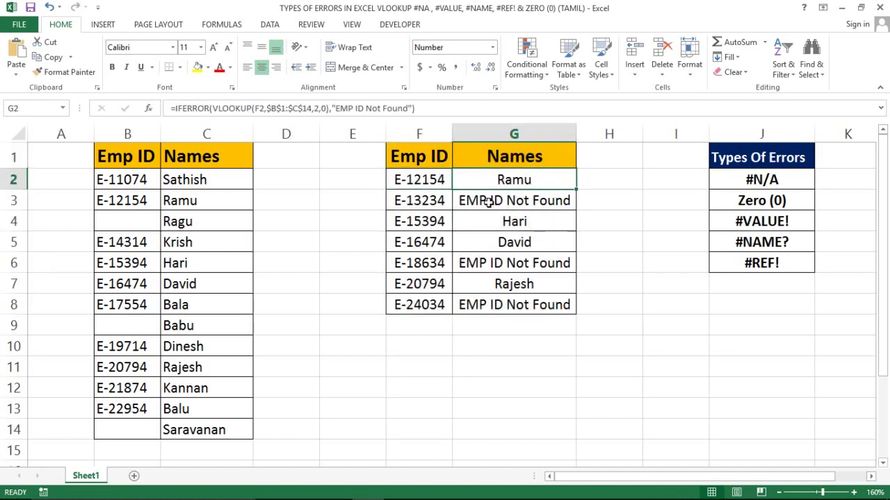
key(ctrl+shift+Down)
key(ctrl+shift+Up)
key(Up)
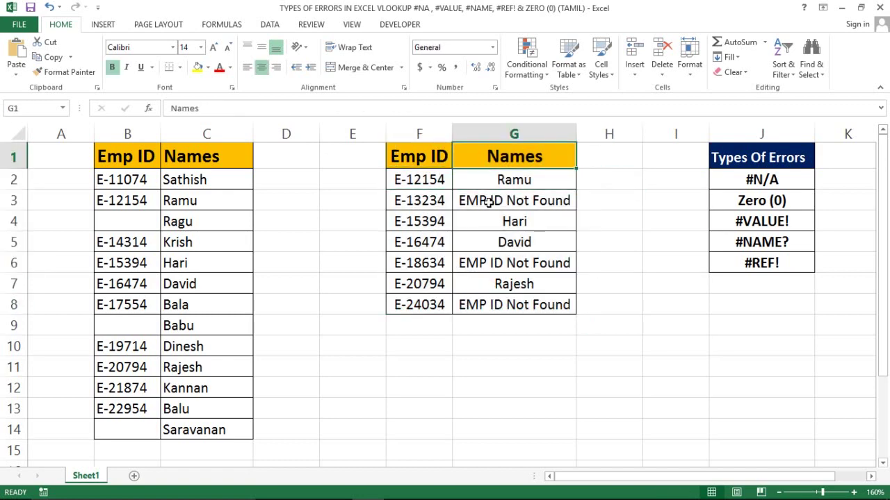
key(Down)
- Review G2's IFERROR formula without changes, then select G2:G8 again
key(F2)
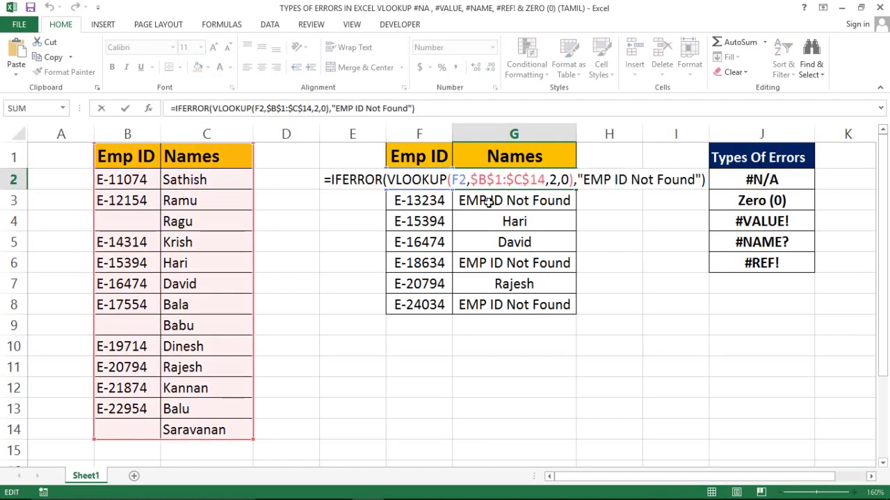
key(Escape)
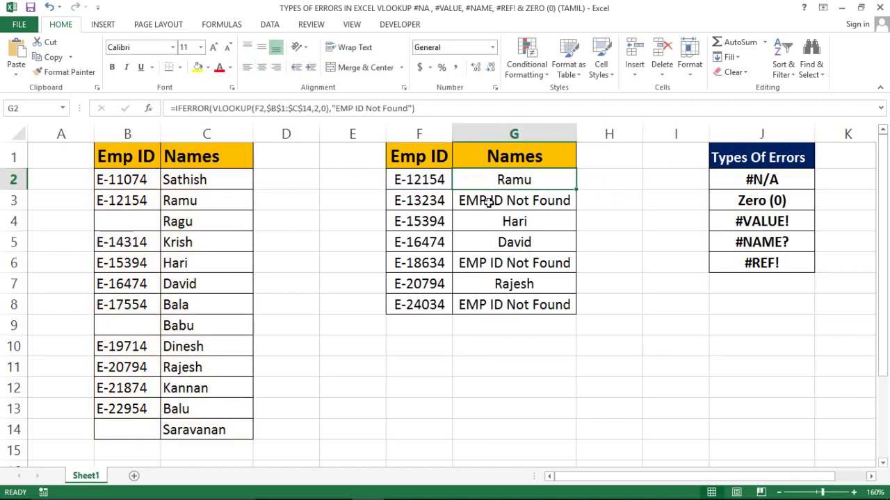
key(Left)
key(Right)
key(ctrl+shift+Down)
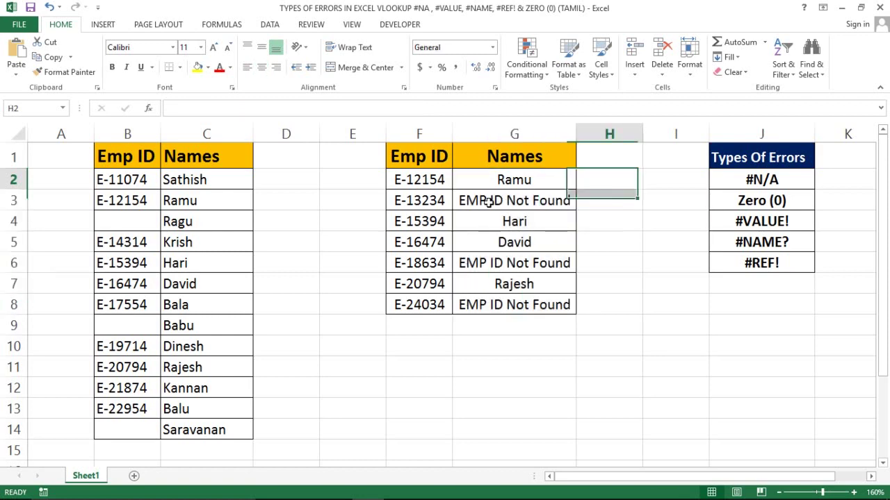
- Clear the Names lookup results and abandon a first VLOOKUP attempt in G2
key(Delete)
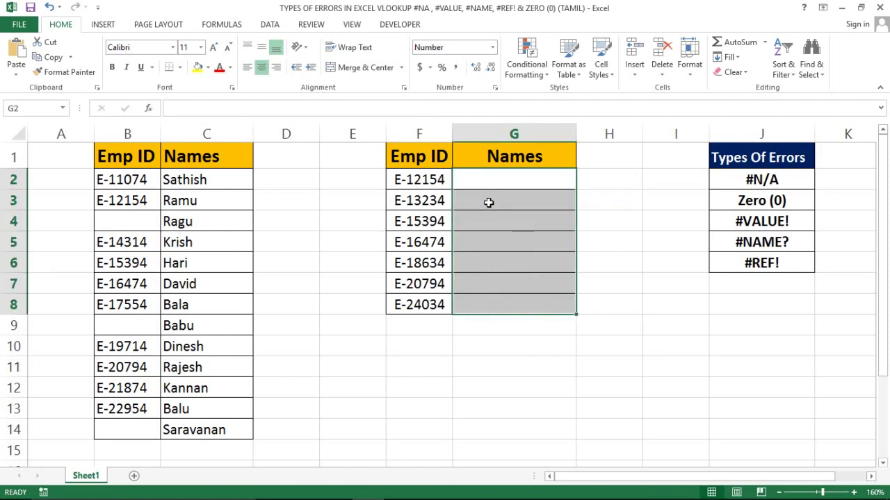
click(489, 203)
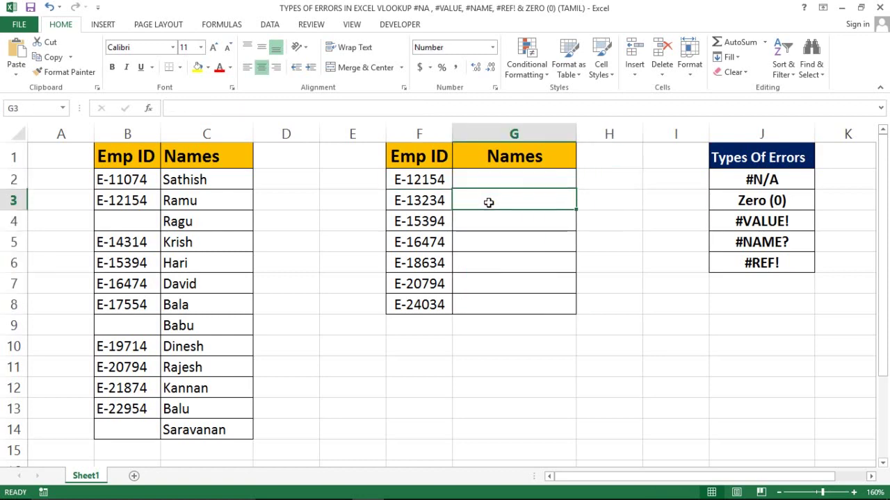
key(Up)
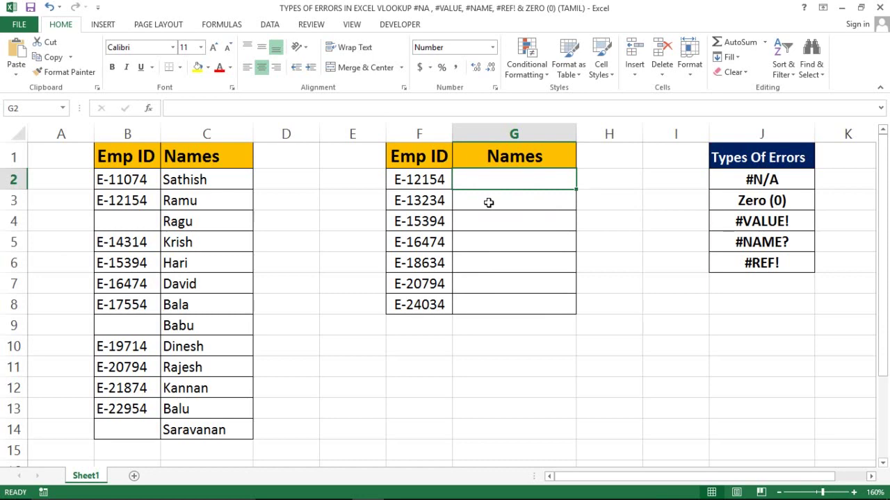
text(=)
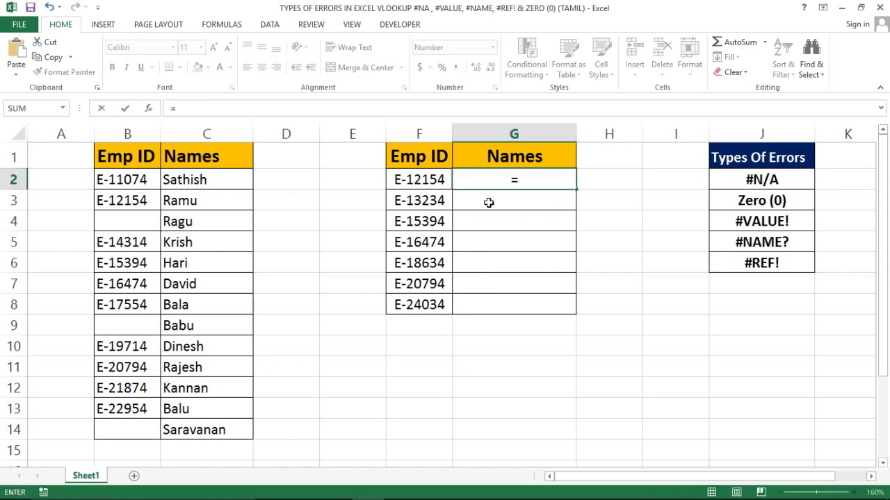
text(vl)
key(Tab)
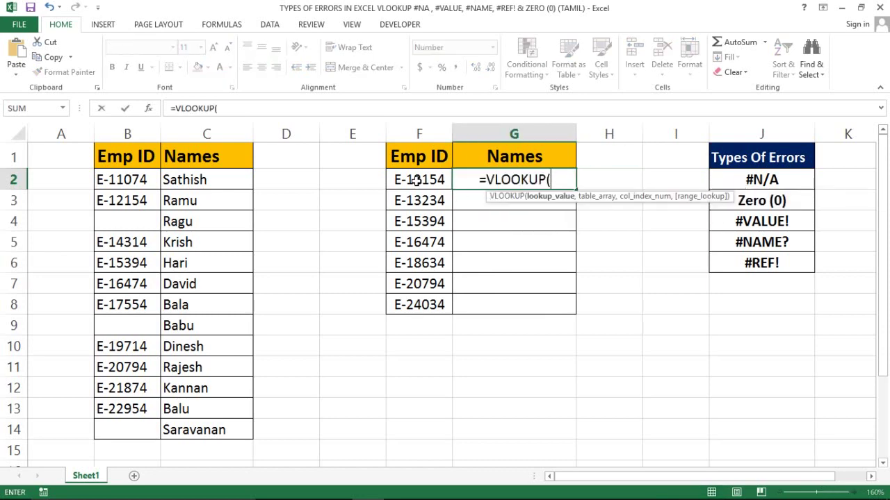
click(417, 181)
text(,)
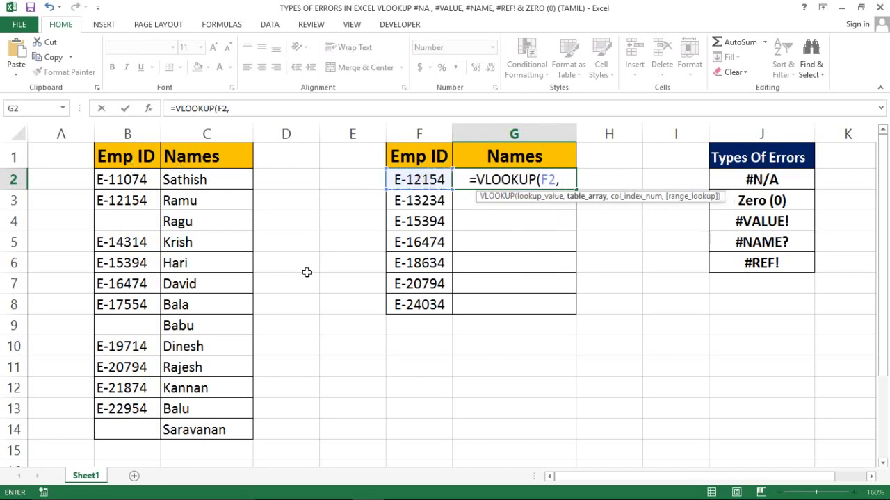
key(Escape)
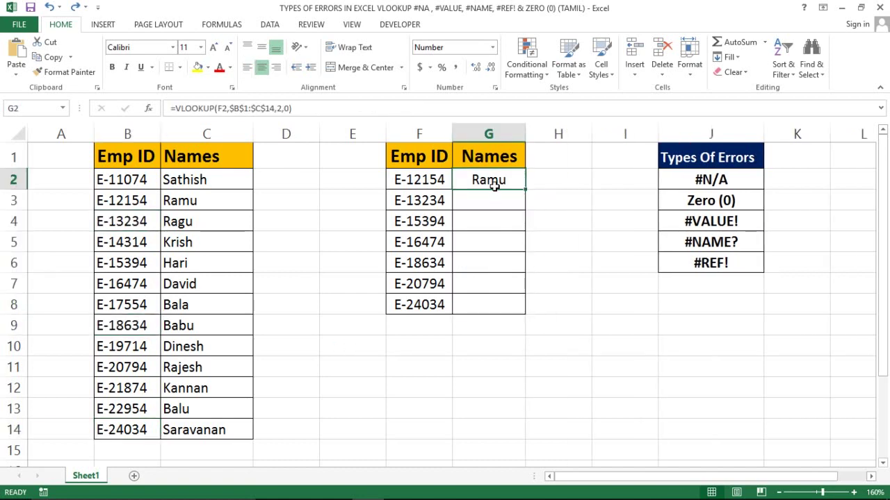
- Enter =VLOOKUP(F2,$B$1:$C$14,2,0) in G2, which returns Ramu
key(Delete)
text(=vl)
key(Tab)
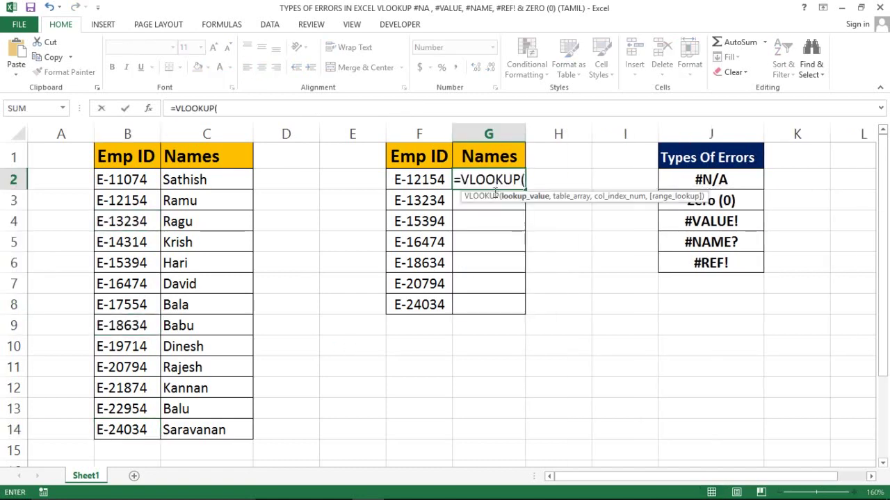
click(425, 177)
text(,)
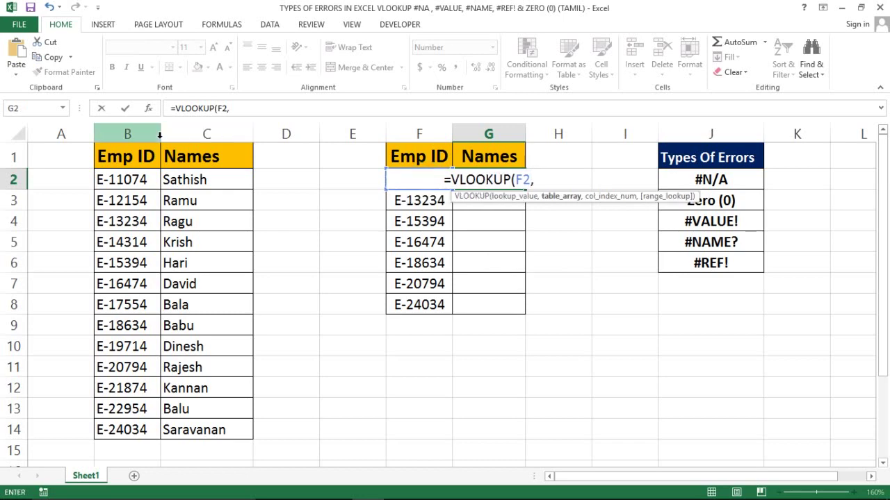
click(151, 156)
key(ctrl+shift+Right)
key(ctrl+shift+Down)
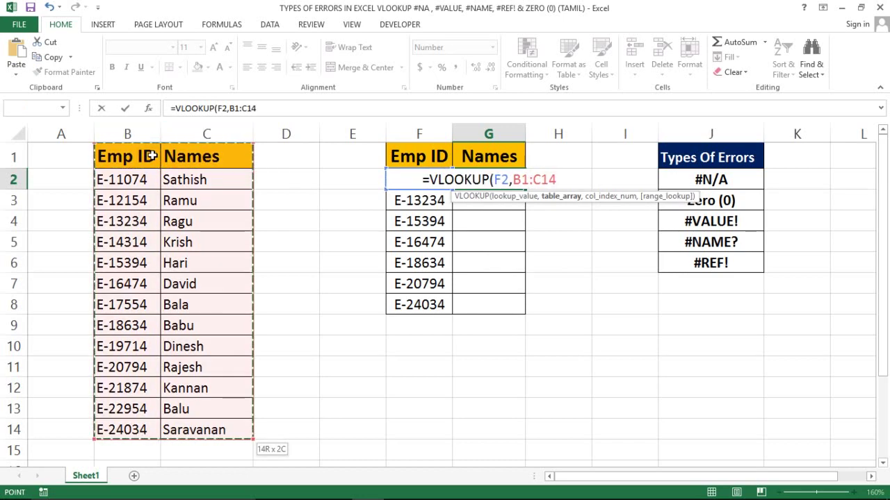
key(F4)
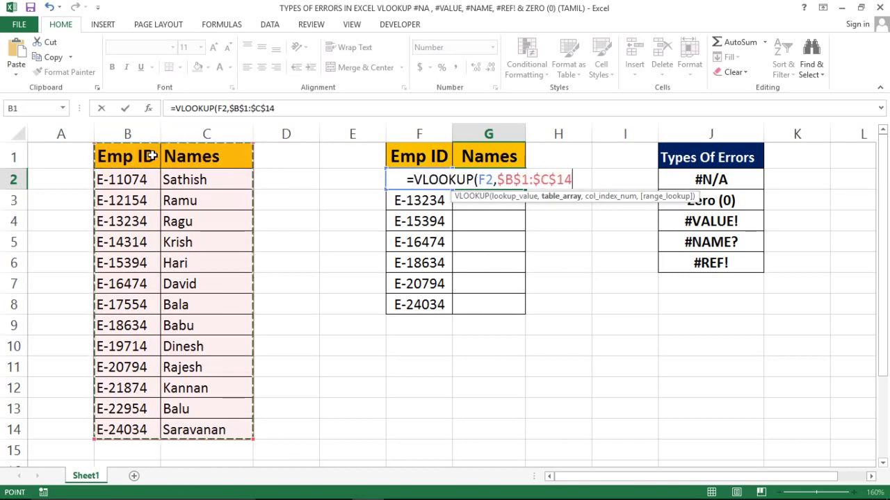
text(,2)
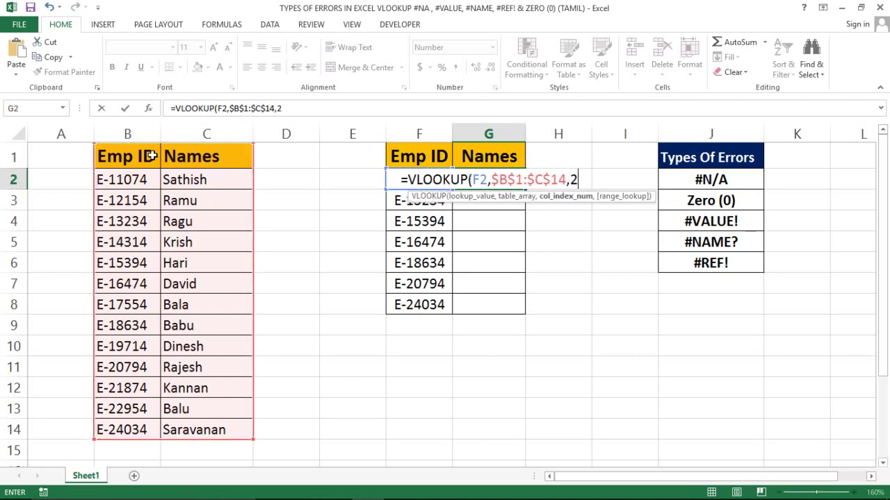
text(,0)
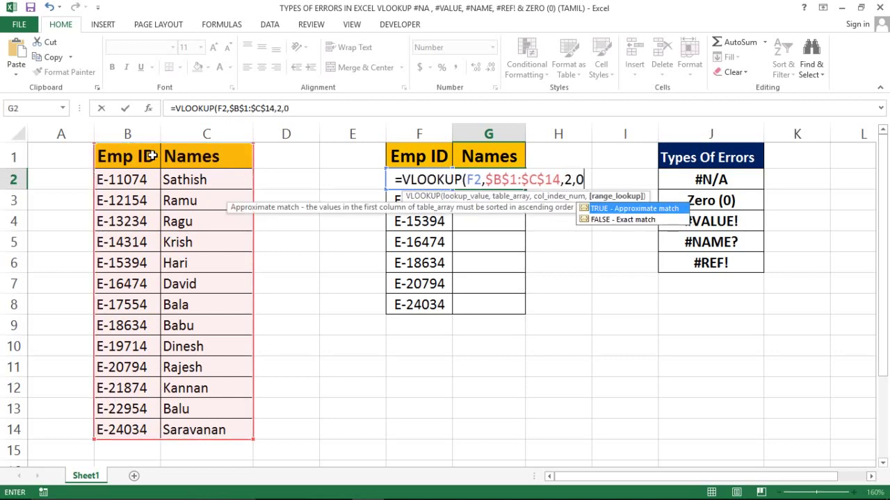
text())
key(Return)
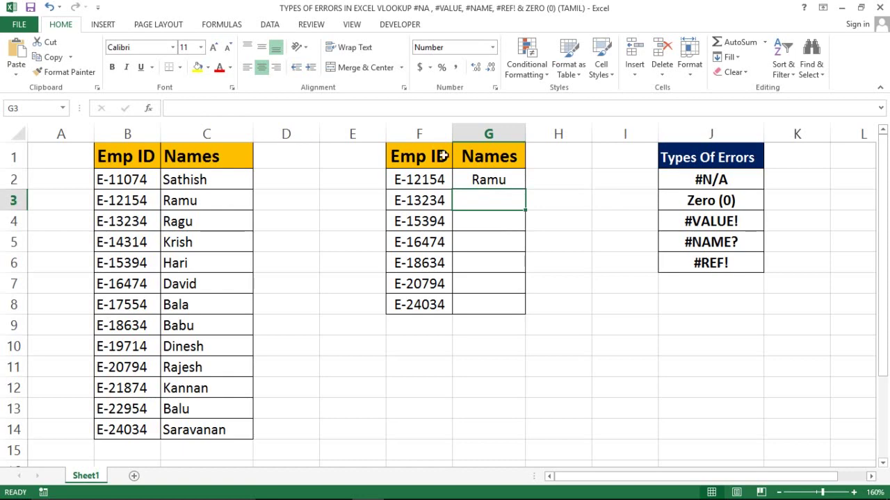
click(481, 178)
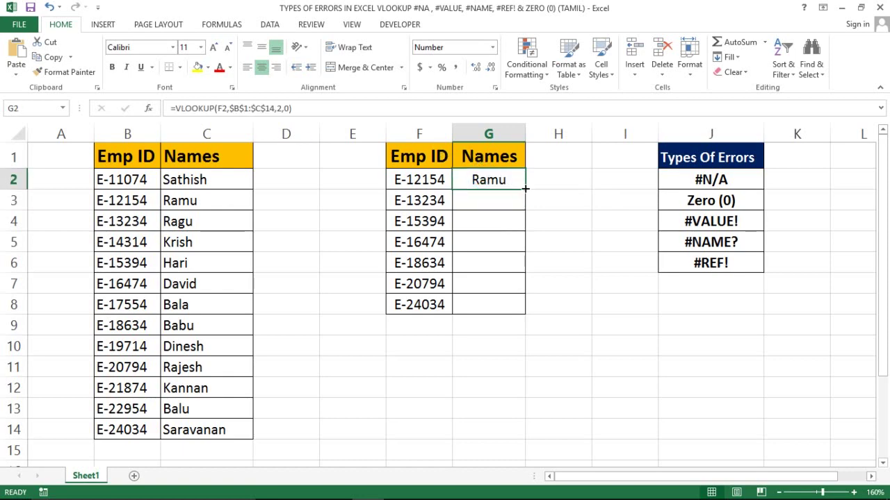
- Set G2's lookup column index to -2 and copy it to G8, giving #VALUE! throughout
double_click(526, 188)
double_click(499, 179)
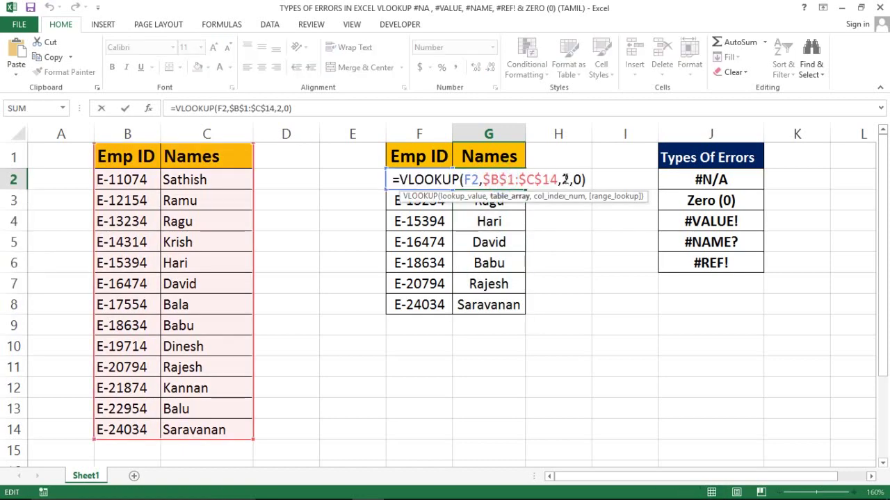
click(563, 179)
text(-)
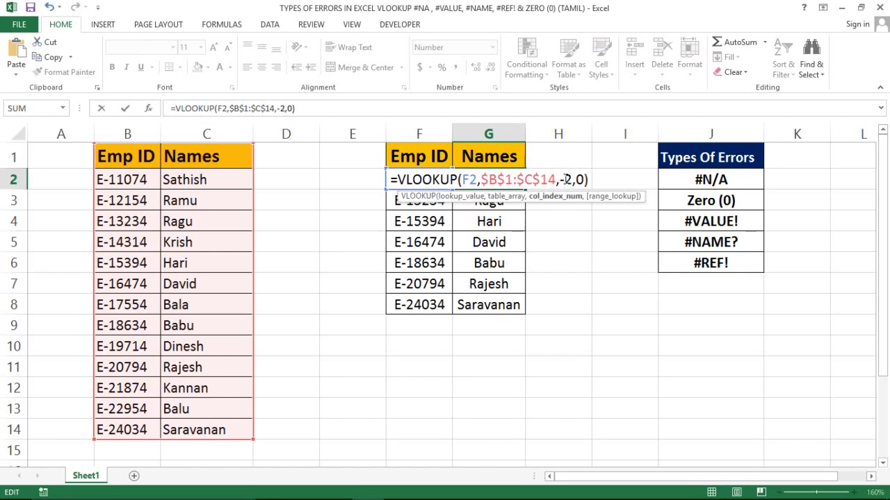
key(Return)
click(518, 177)
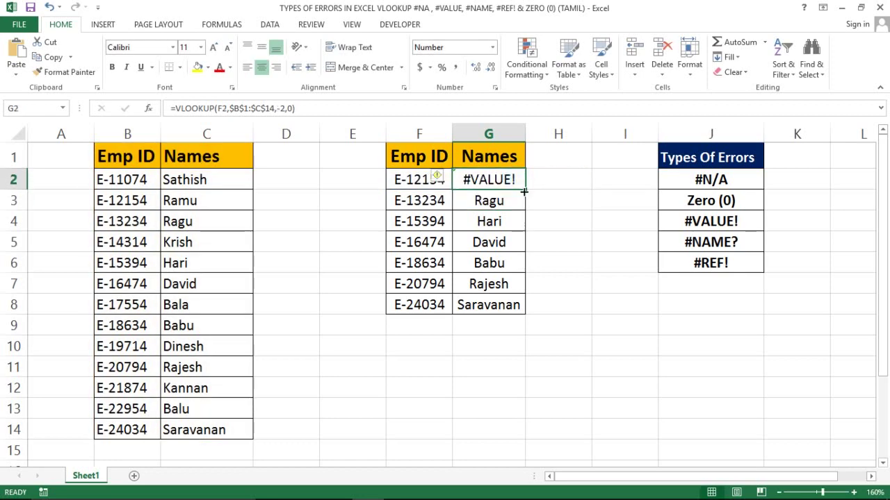
drag(523, 191, 525, 309)
double_click(457, 179)
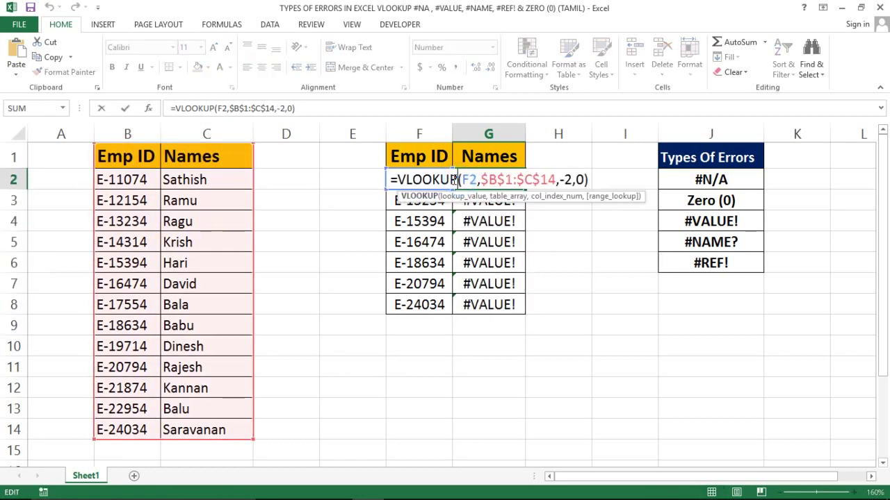
click(397, 179)
- Wrap the G2 lookup as =IFERROR(VLOOKUP(F2,$B$1:$C$14,-2,0),"EMP ID Not Found")
text(if)
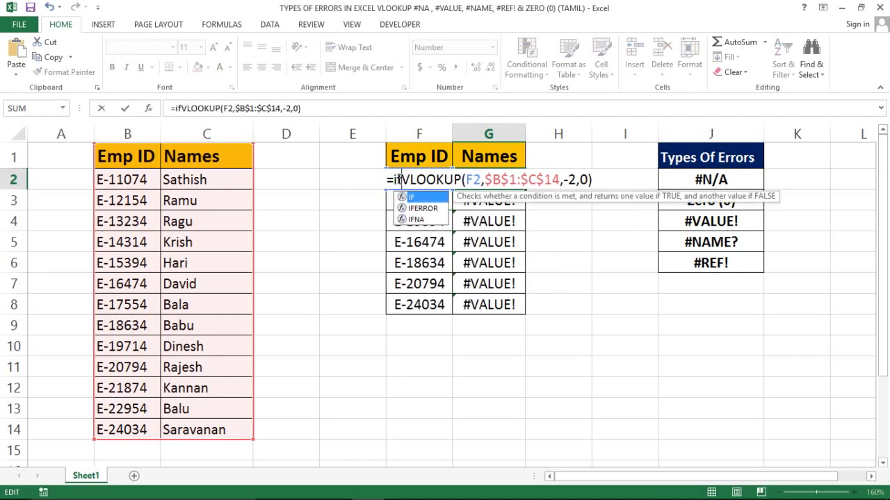
text(e)
key(Tab)
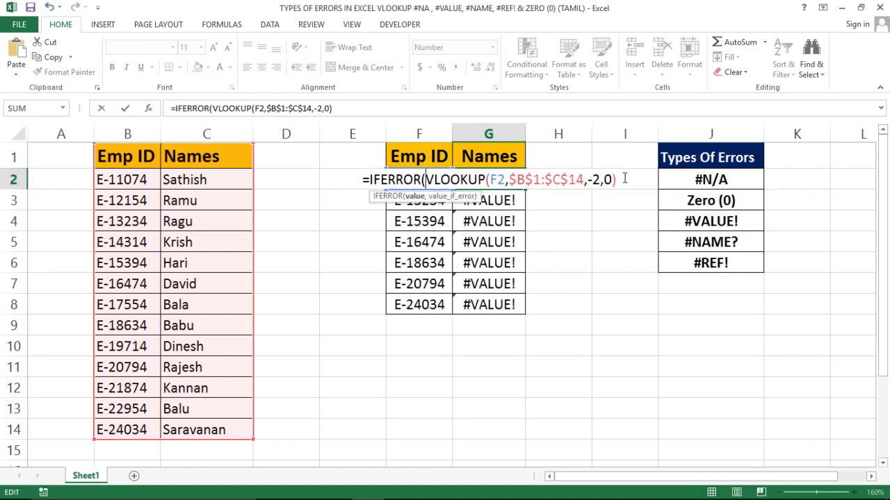
click(624, 179)
text(,")
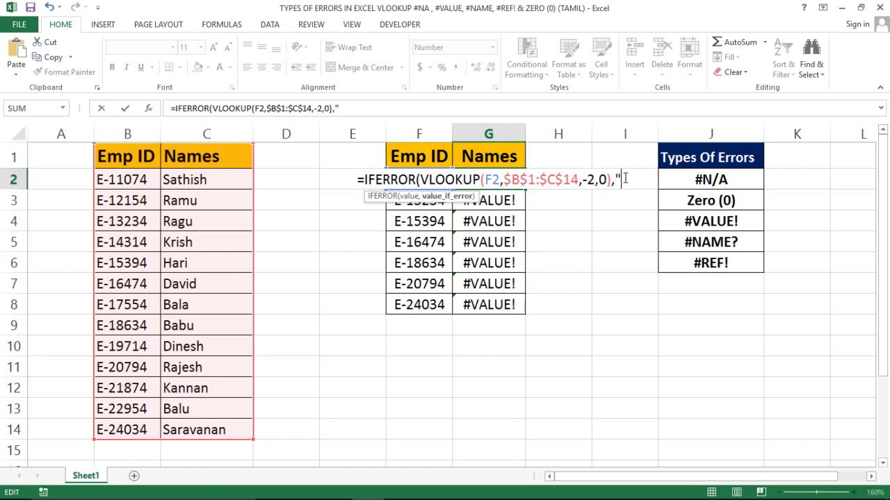
text(EMP ID N)
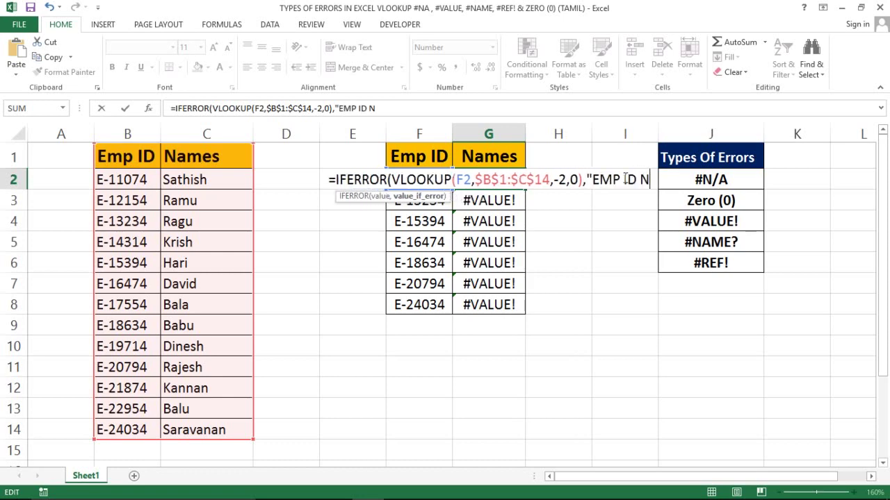
text(ot Found)
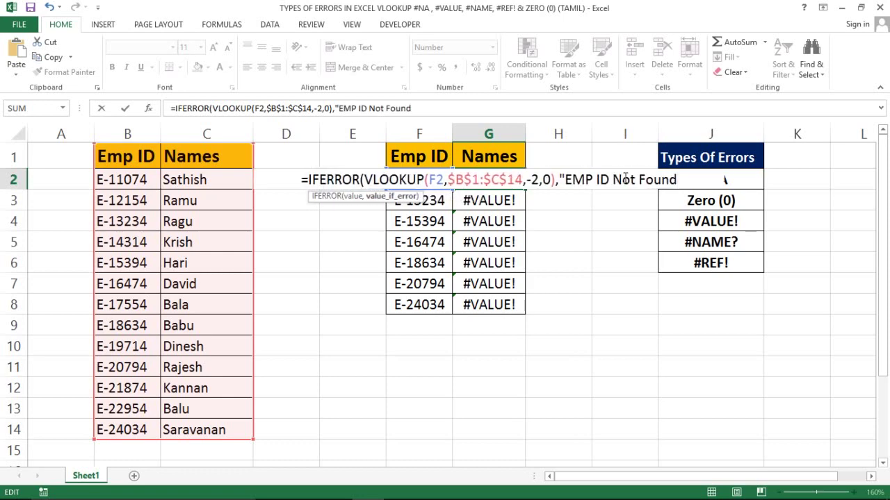
text("))
key(Return)
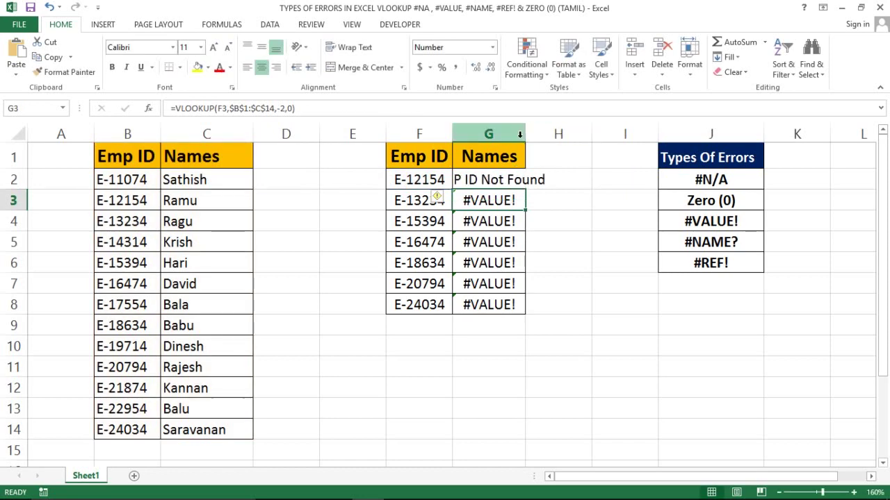
- Autofit column G and fill the IFERROR formula from G2 down to G8
click(519, 134)
double_click(524, 133)
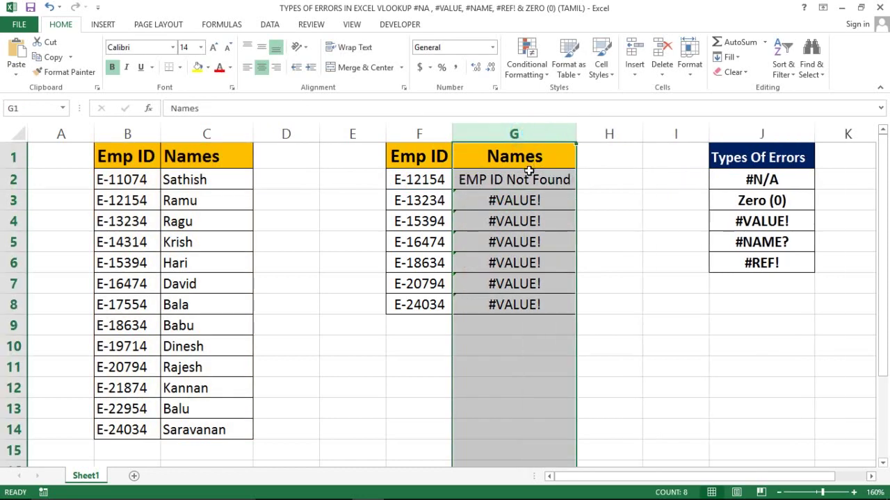
click(528, 176)
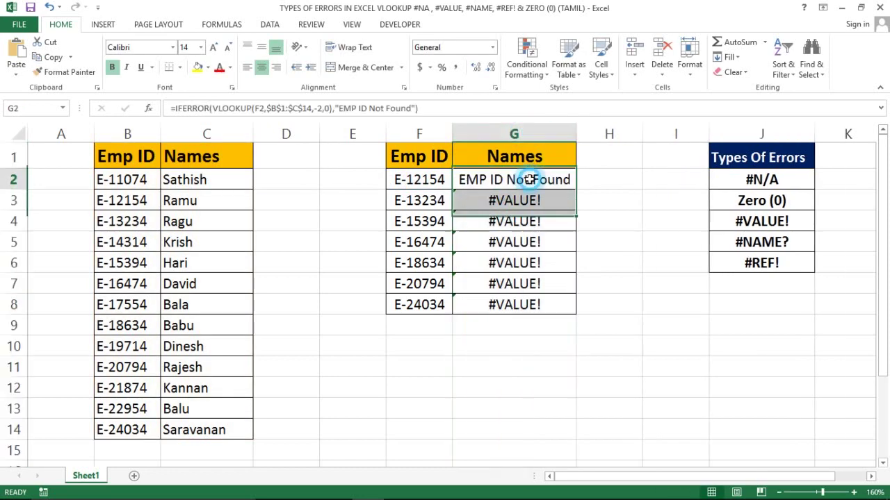
double_click(576, 187)
click(501, 179)
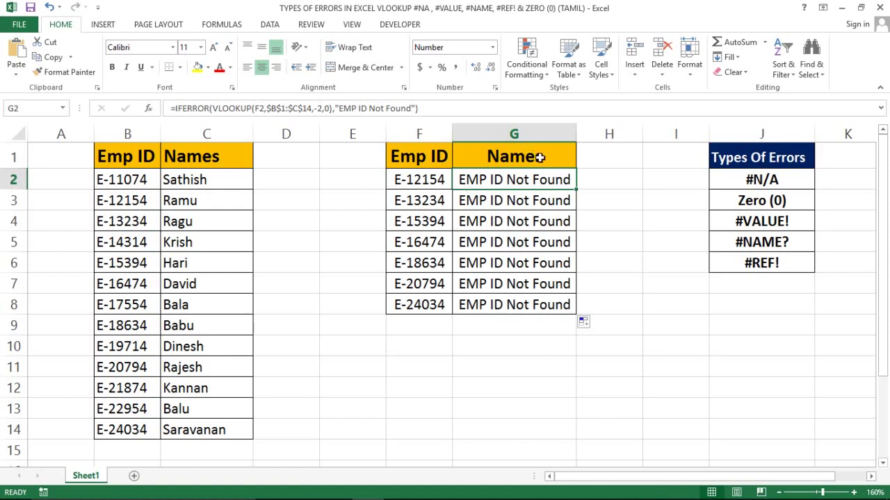
click(761, 195)
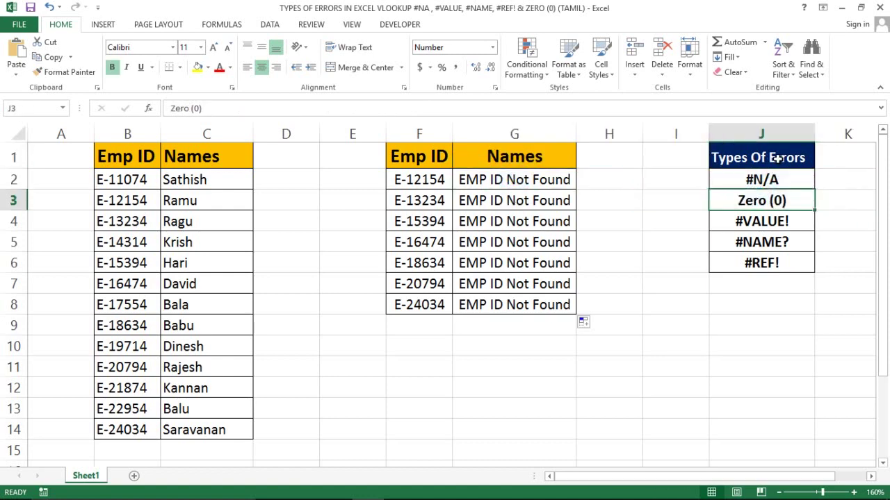
click(761, 166)
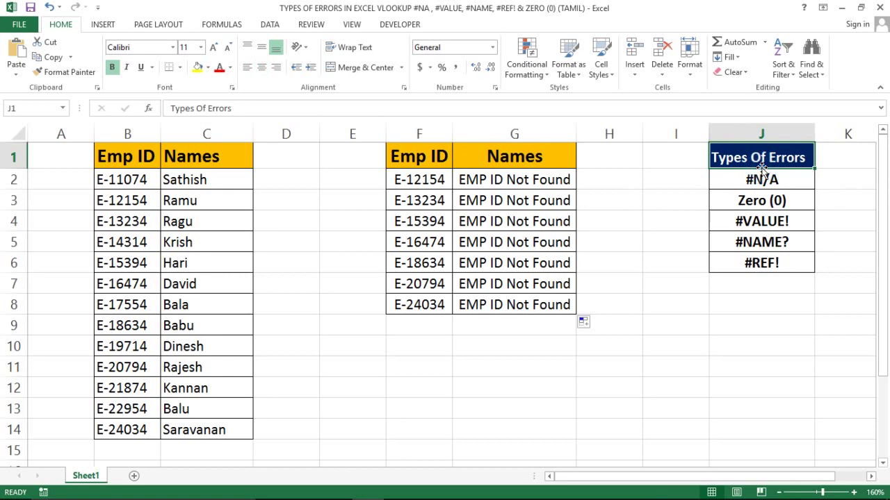
click(756, 181)
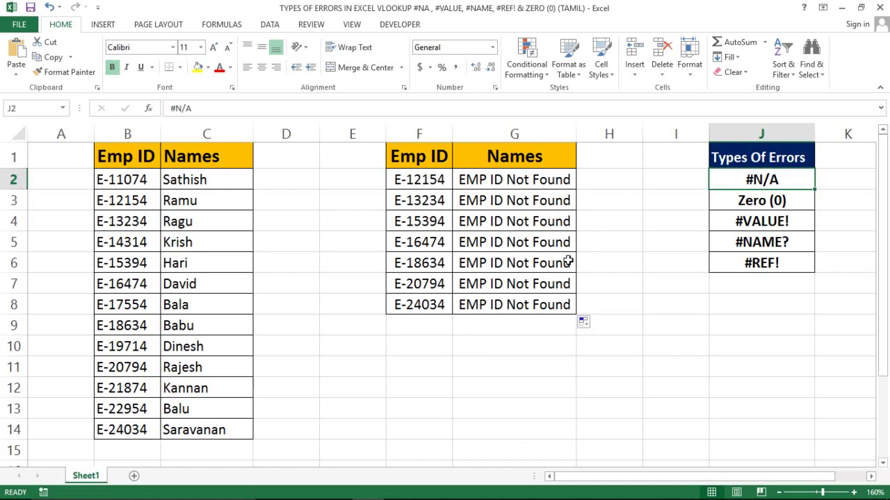
click(619, 186)
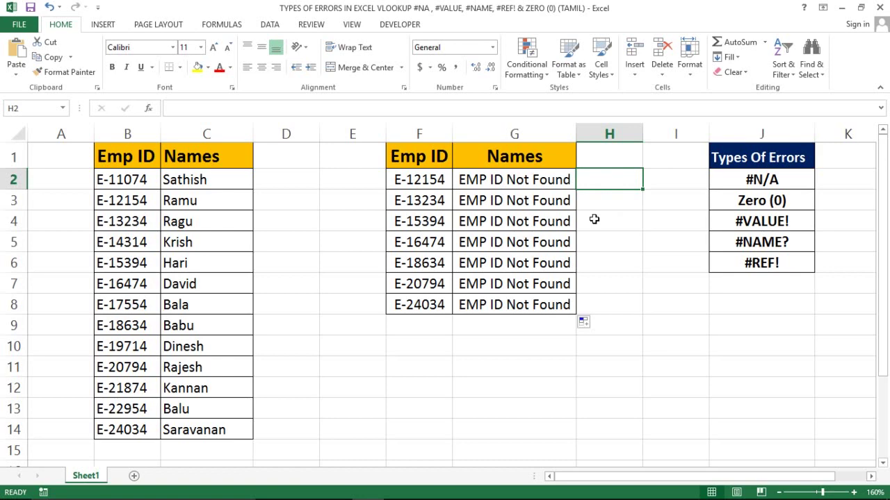
click(707, 340)
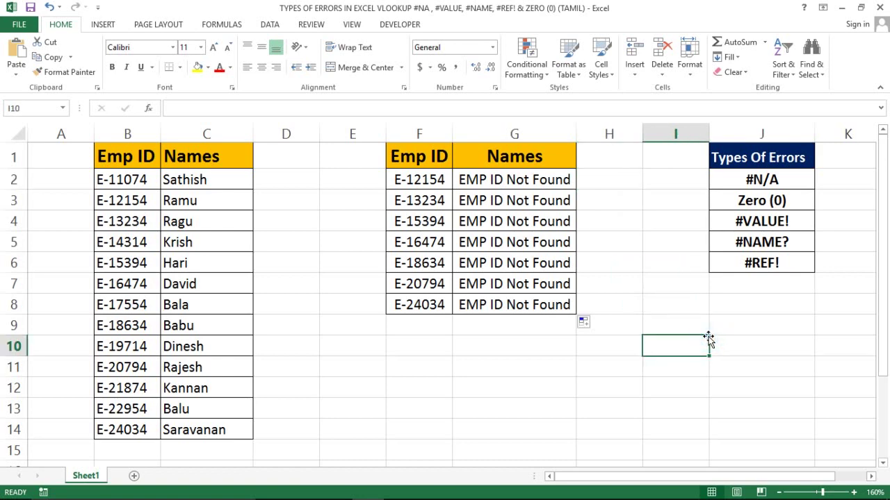
click(766, 288)
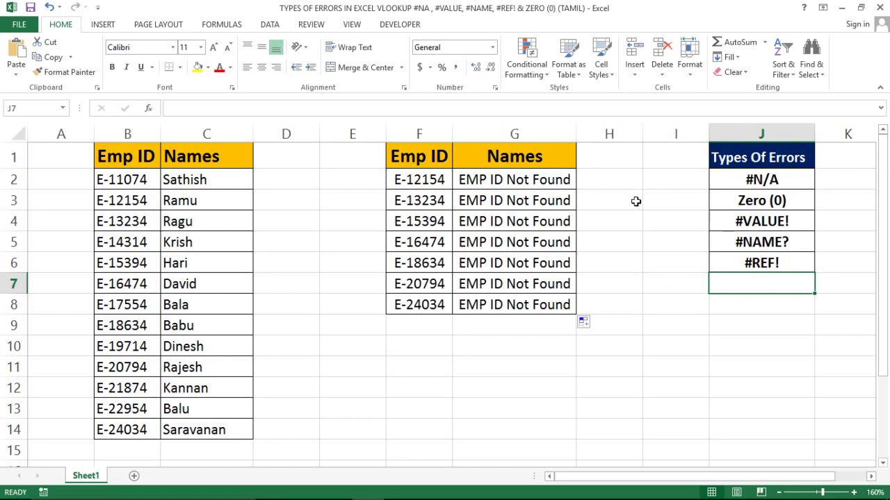
click(728, 159)
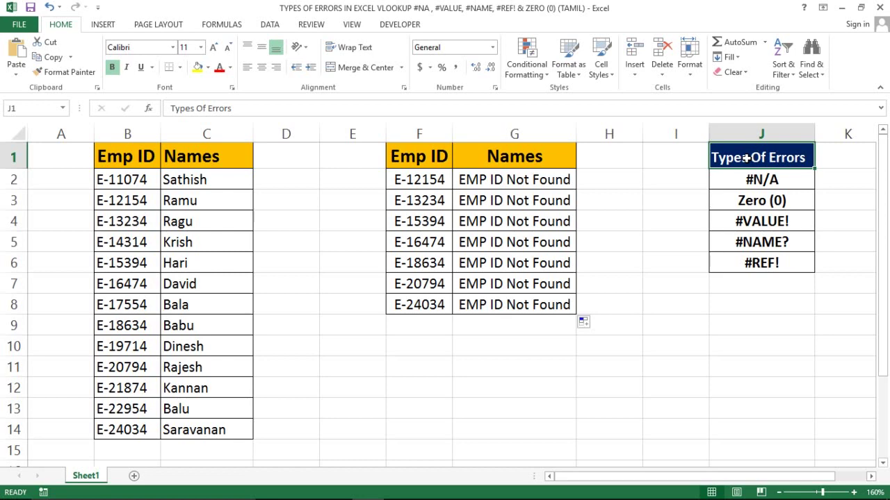
click(634, 157)
click(566, 180)
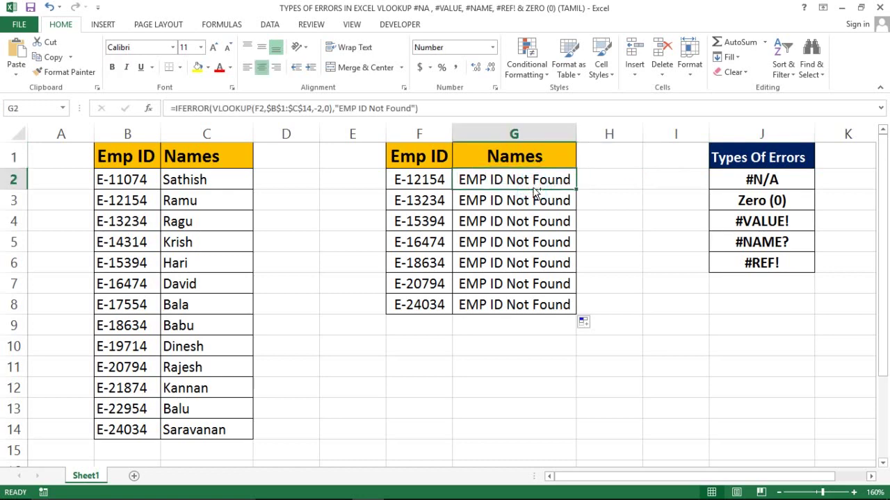
key(ctrl+Home)
key(Right)
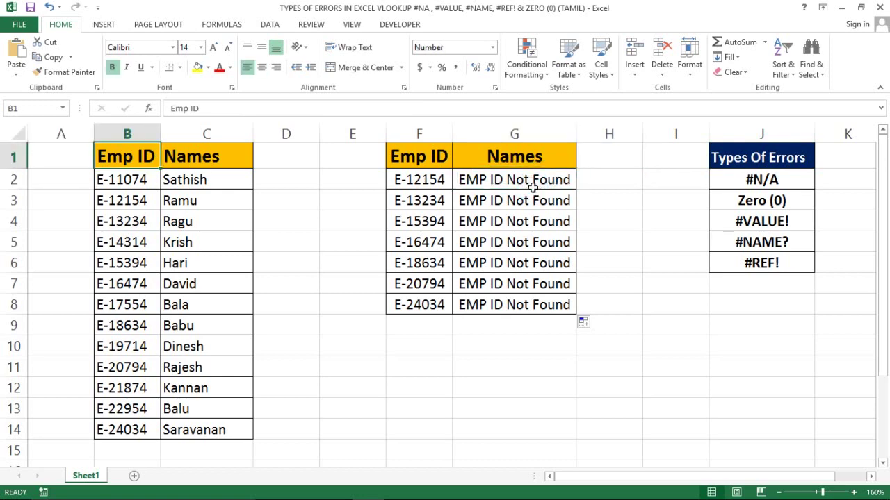
key(Right)
key(Left)
key(Left)
key(Right)
key(Right)
key(Left)
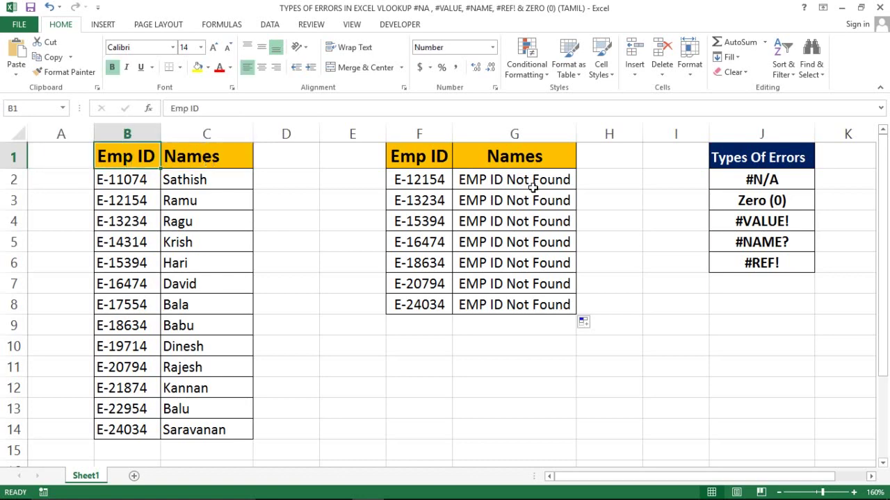